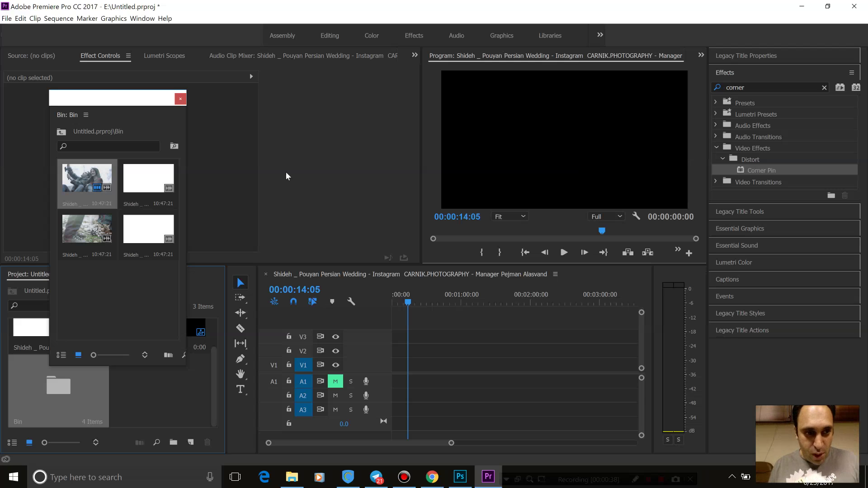
# Step: Place the wedding clip on V1 at the sequence start and delete its unlinked audio
pyautogui.moveTo(102, 185); pyautogui.dragTo(417, 365)
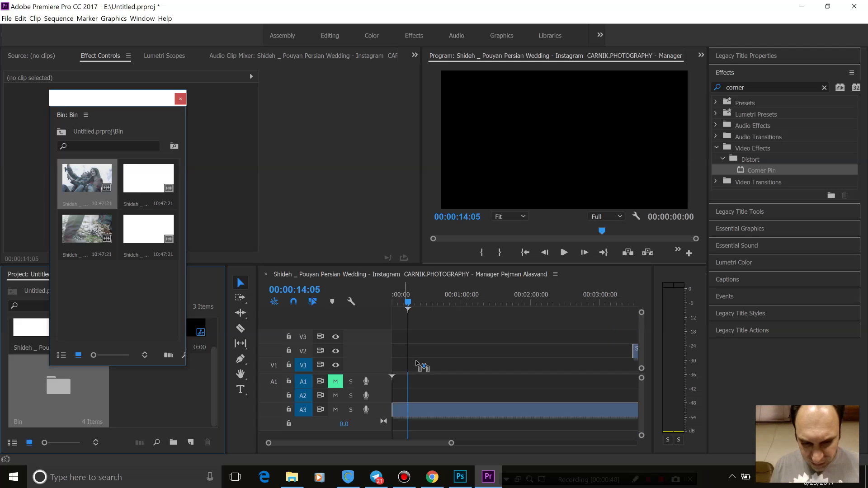
pyautogui.moveTo(417, 365); pyautogui.dragTo(412, 365)
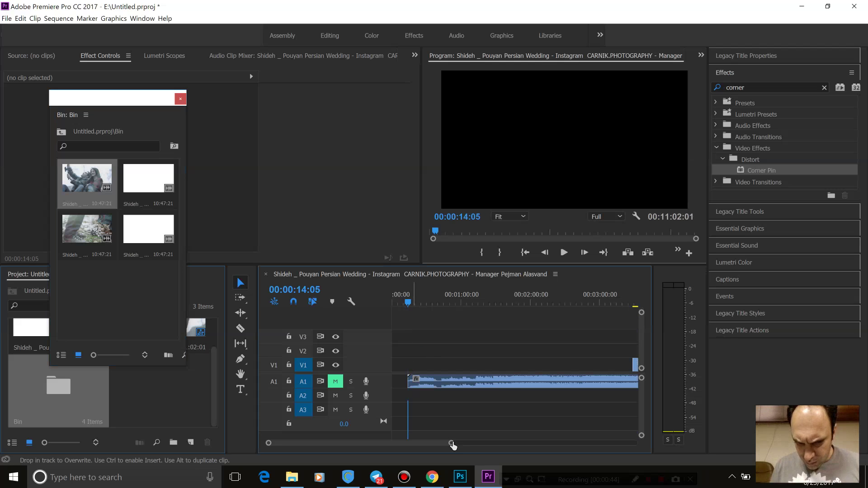
pyautogui.moveTo(461, 443); pyautogui.dragTo(479, 443)
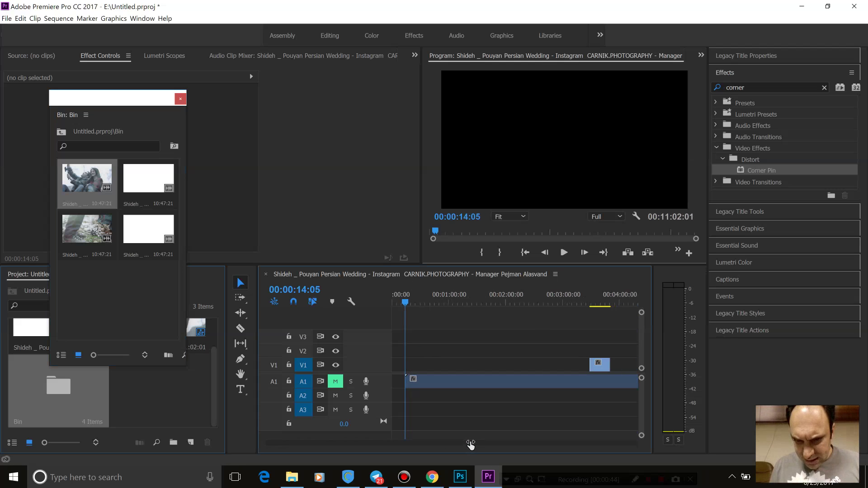
pyautogui.rightClick(515, 384)
pyautogui.click(538, 168)
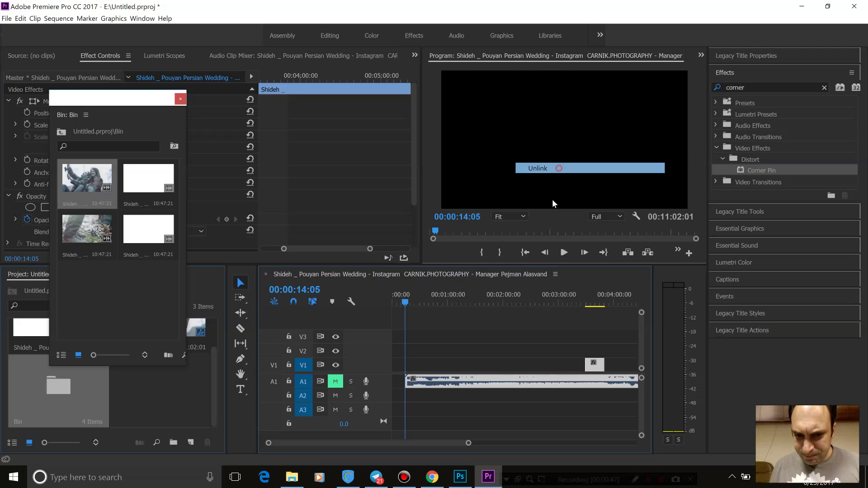
pyautogui.click(563, 382)
pyautogui.press('Delete')
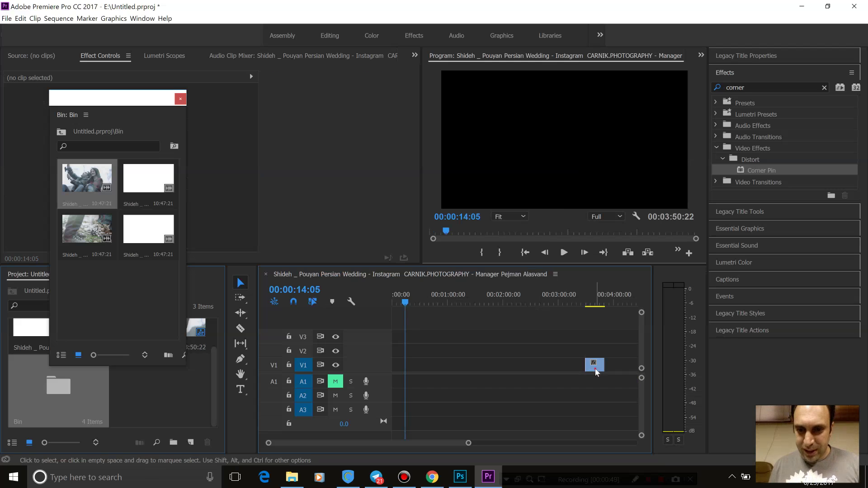
pyautogui.moveTo(595, 365); pyautogui.dragTo(400, 369)
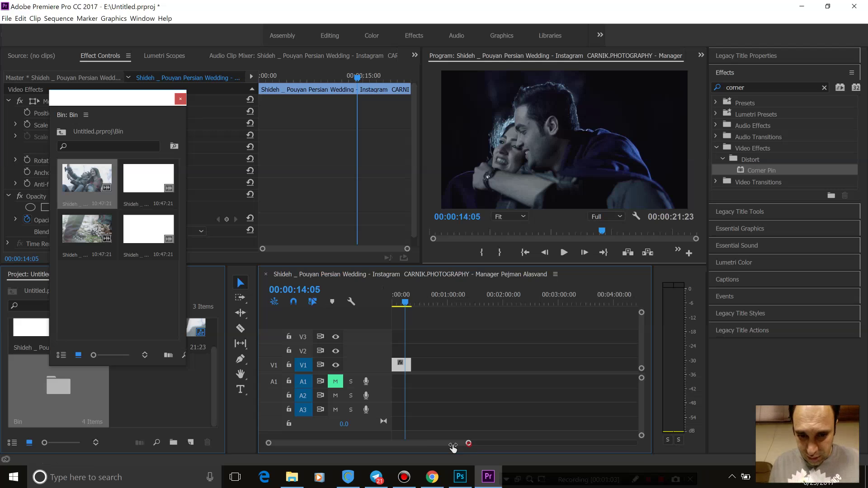
# Step: Zoom the timeline in on the clip, move the bin aside, and clear the Effects search
pyautogui.moveTo(452, 446); pyautogui.dragTo(406, 446)
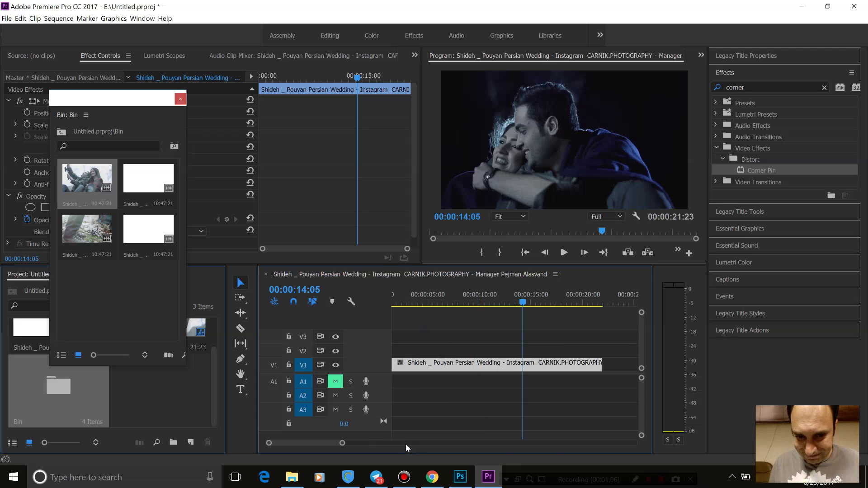
pyautogui.press('Home')
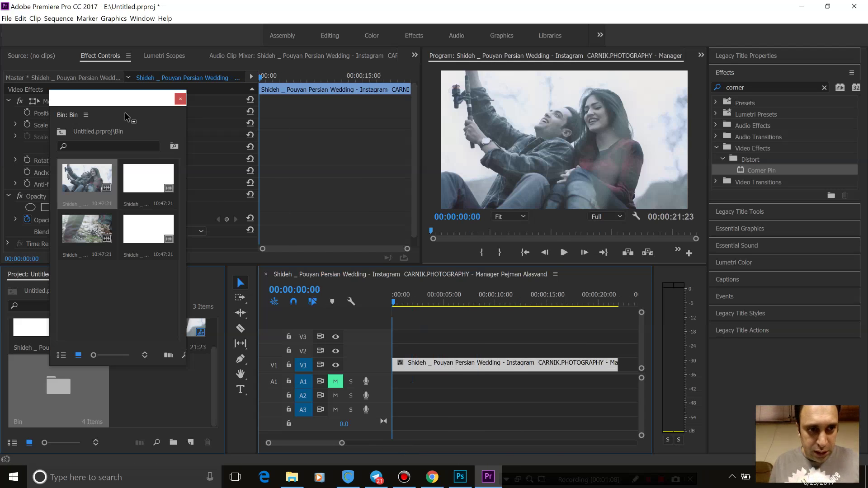
pyautogui.moveTo(128, 106); pyautogui.dragTo(795, 361)
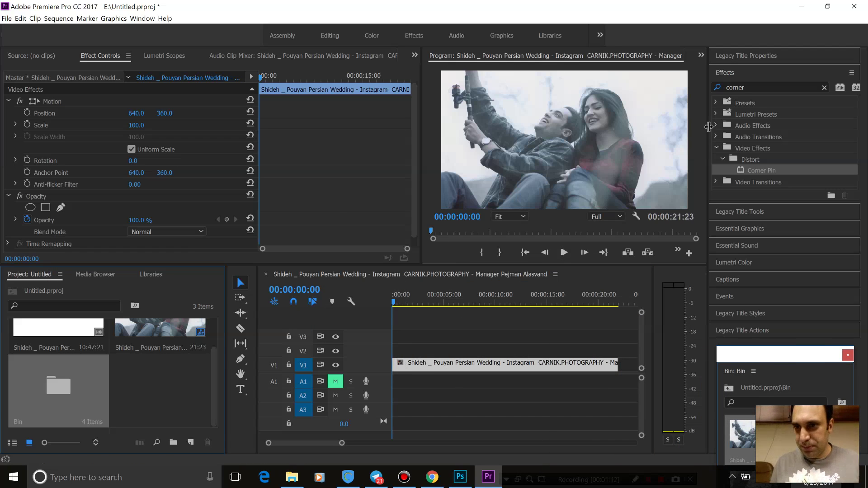
pyautogui.click(713, 96)
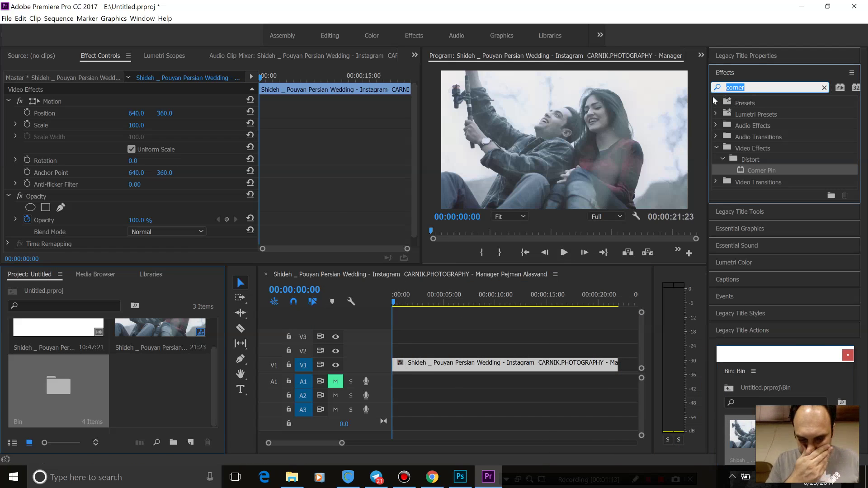
pyautogui.press('BackSpace')
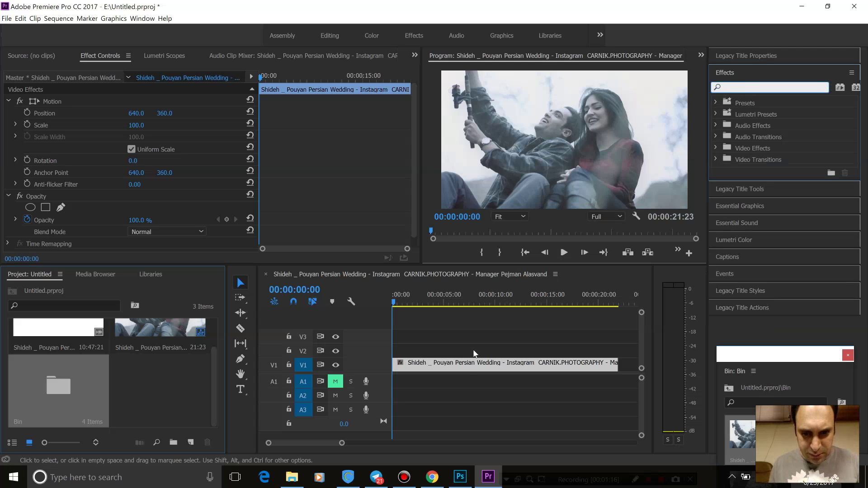
# Step: Keyframe Position and Scale at the clip start and again at 00:00:10:21
pyautogui.click(467, 366)
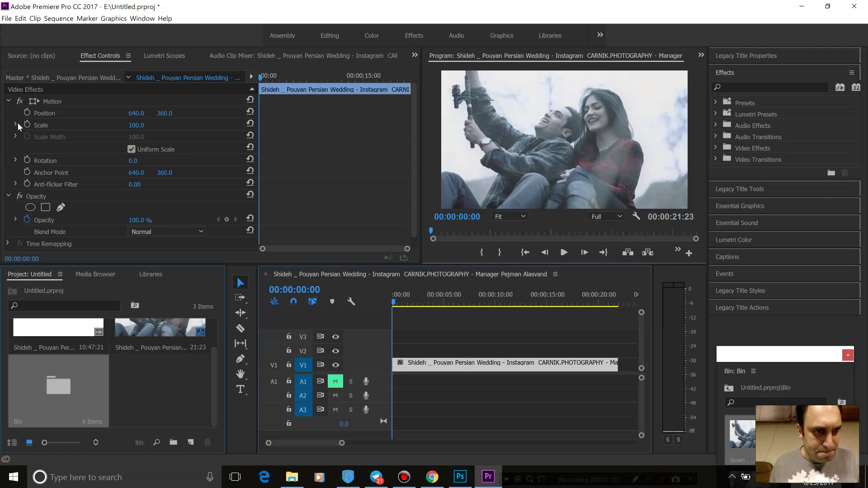
pyautogui.click(27, 113)
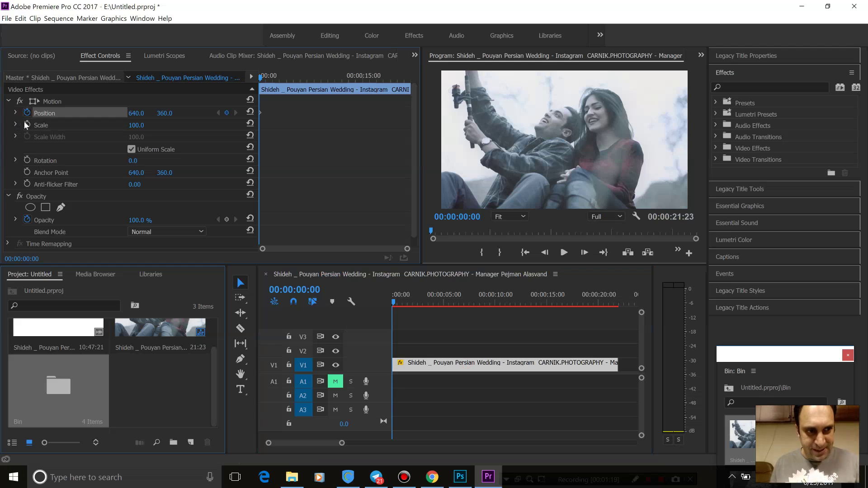
pyautogui.click(27, 124)
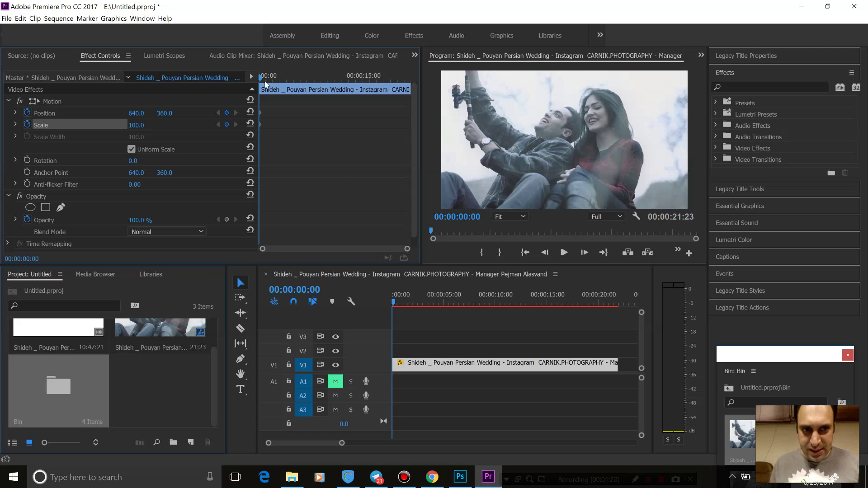
pyautogui.moveTo(265, 85); pyautogui.dragTo(430, 85)
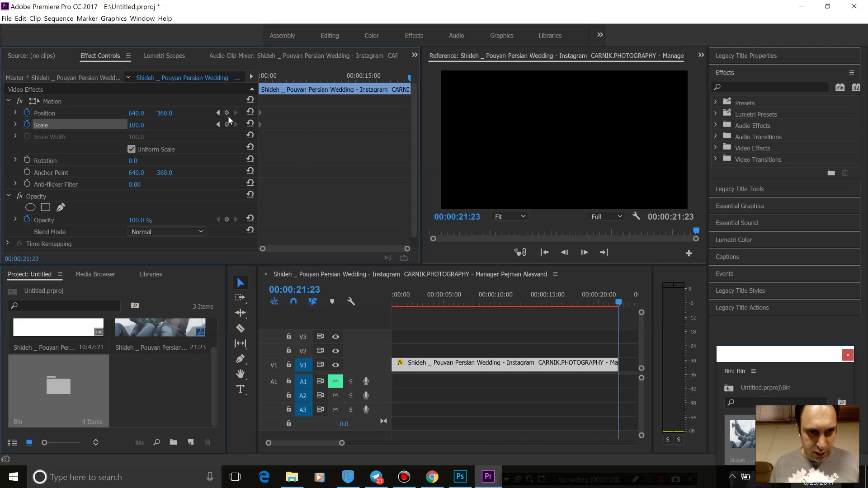
pyautogui.click(334, 78)
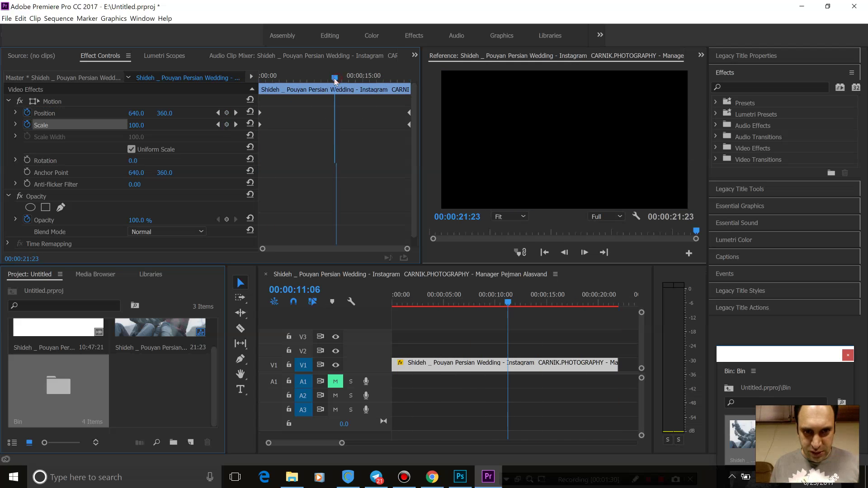
pyautogui.click(334, 77)
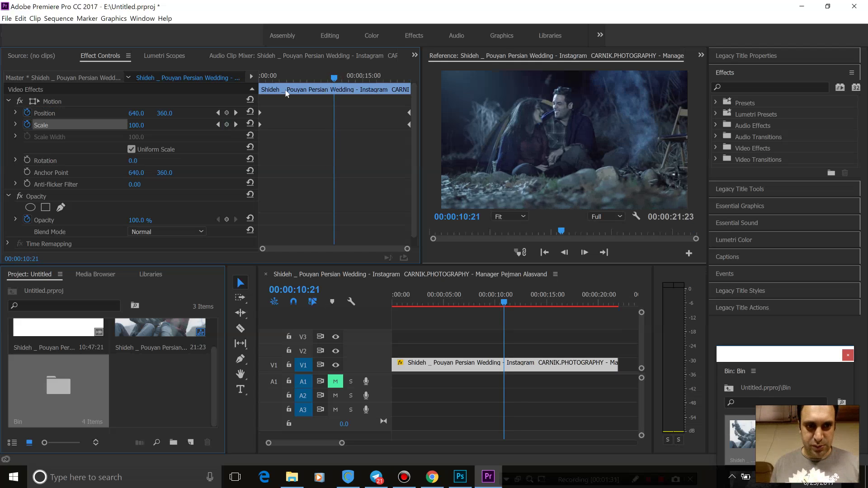
pyautogui.click(227, 113)
pyautogui.click(226, 124)
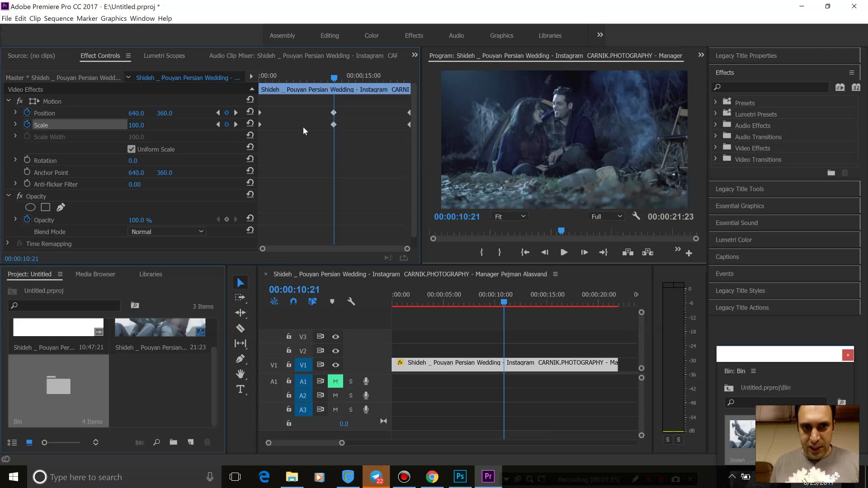
pyautogui.moveTo(333, 78); pyautogui.dragTo(230, 82)
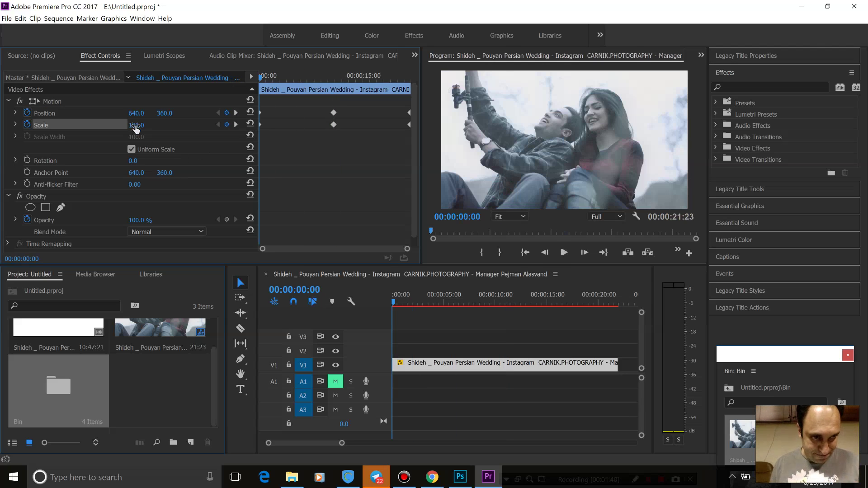
# Step: Turn off Uniform Scale and drag Scale Width down to 0
pyautogui.click(15, 123)
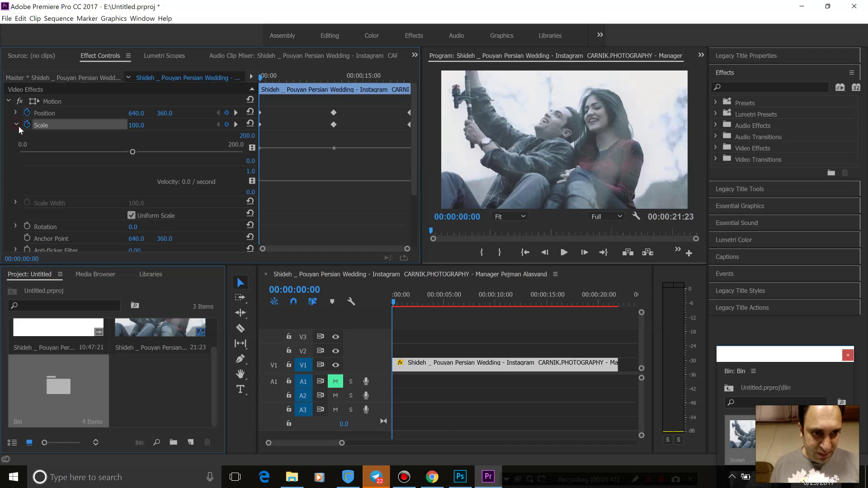
pyautogui.click(131, 214)
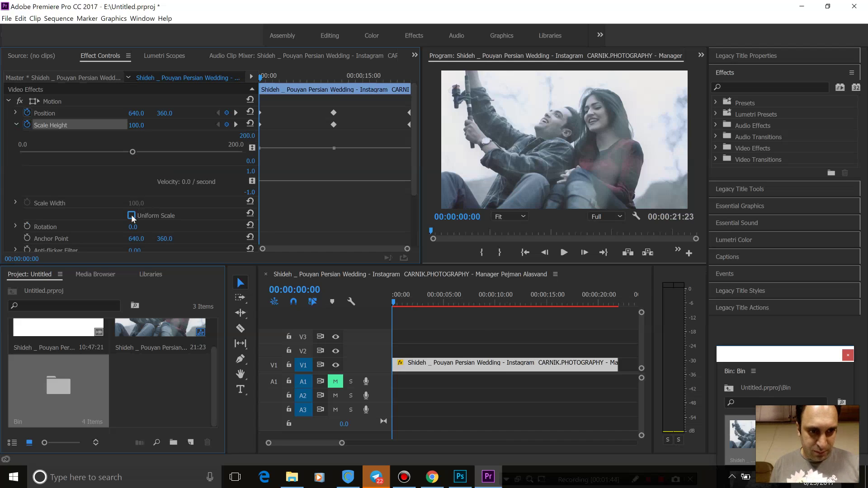
pyautogui.click(15, 203)
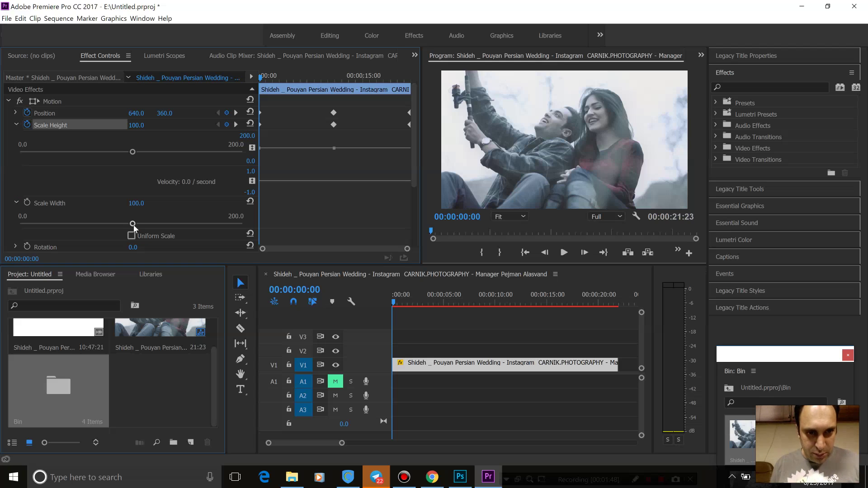
pyautogui.moveTo(133, 223); pyautogui.dragTo(1, 232)
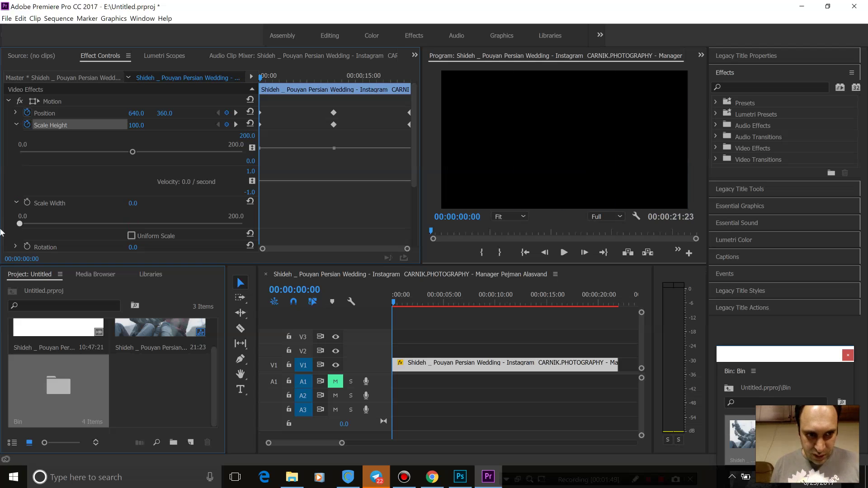
pyautogui.moveTo(97, 230); pyautogui.dragTo(1, 234)
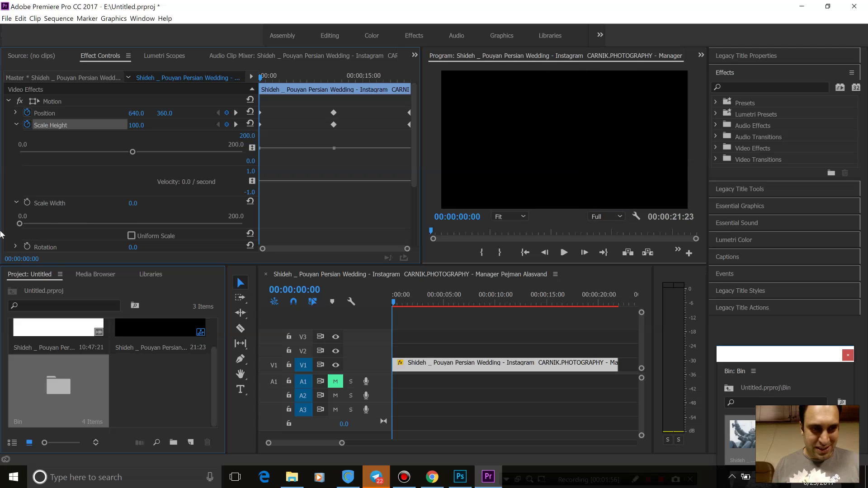
# Step: Try Position X at 1280 and scrub the timeline to preview the slide
pyautogui.click(138, 112)
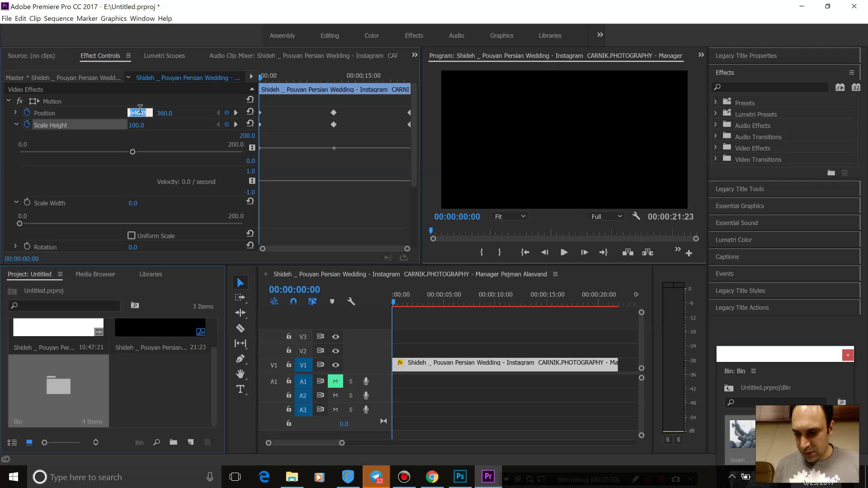
pyautogui.write('1280')
pyautogui.press('Return')
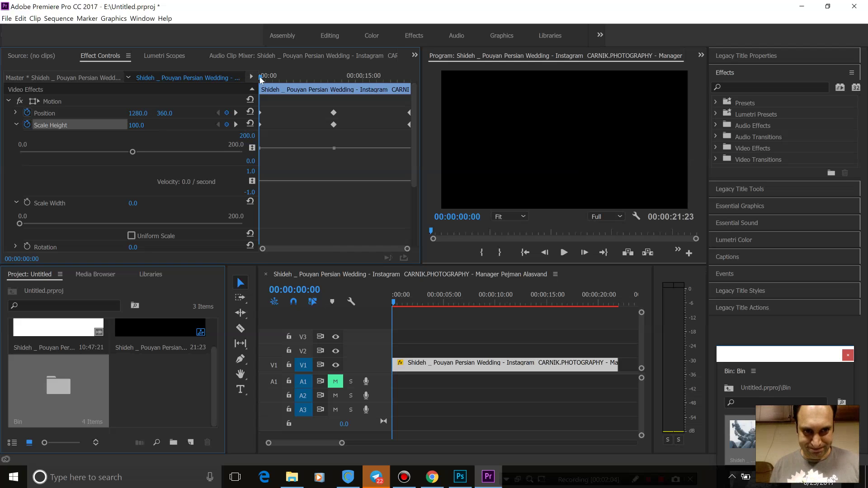
pyautogui.moveTo(261, 78); pyautogui.dragTo(346, 82)
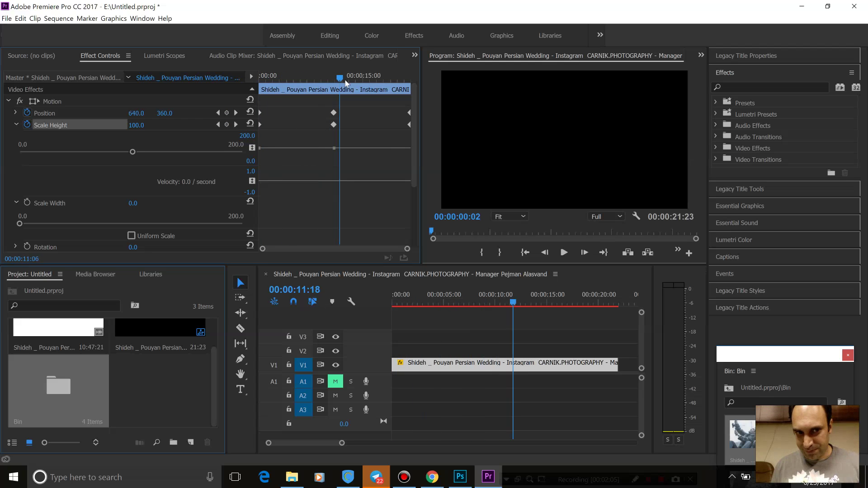
pyautogui.moveTo(346, 82); pyautogui.dragTo(326, 88)
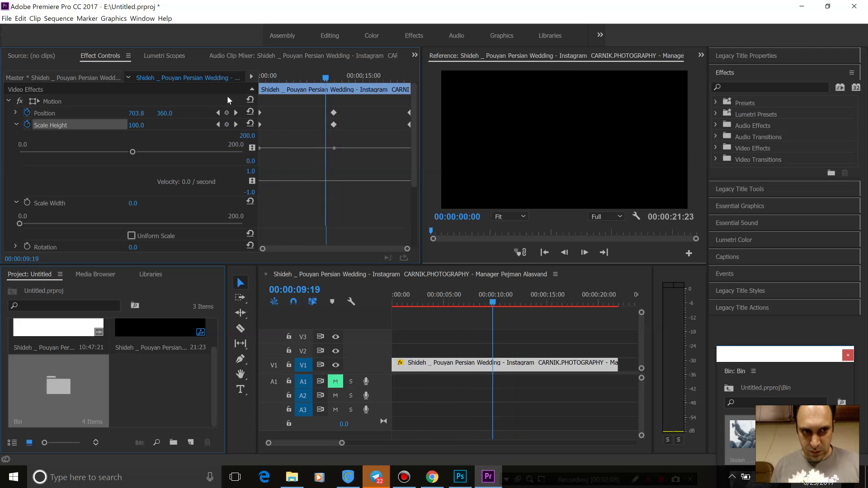
pyautogui.press('Home')
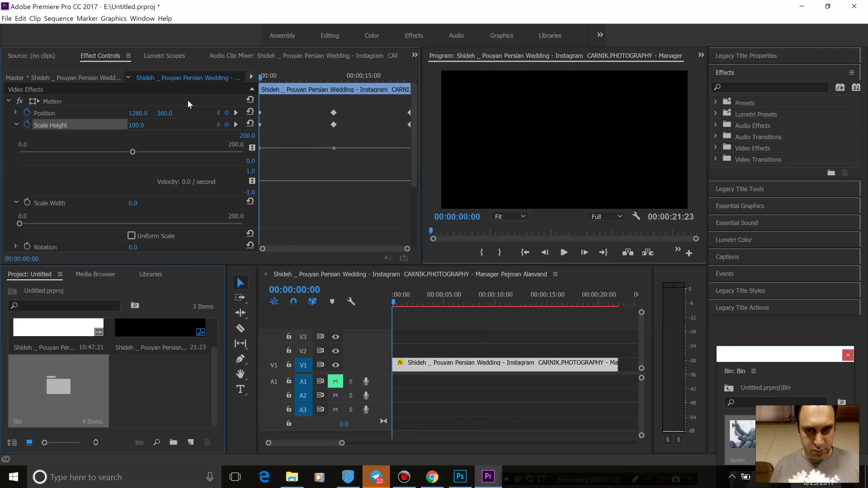
# Step: Undo the trial changes, then keyframe Scale Width 0 and Position X -10 at the start
pyautogui.hotkey('ctrl', 'z')
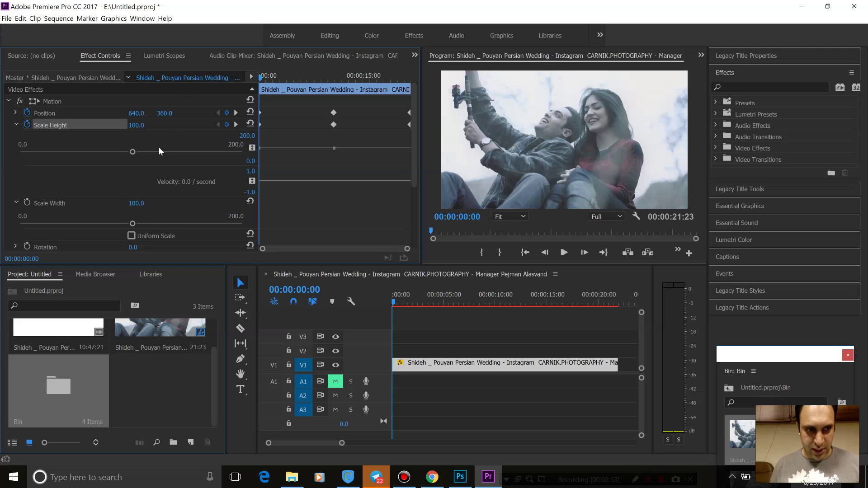
pyautogui.click(27, 202)
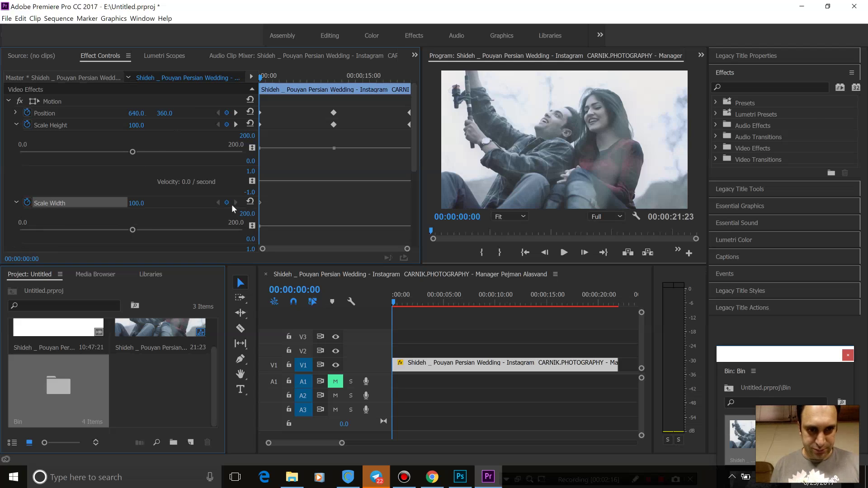
pyautogui.click(136, 203)
pyautogui.write('0')
pyautogui.press('Return')
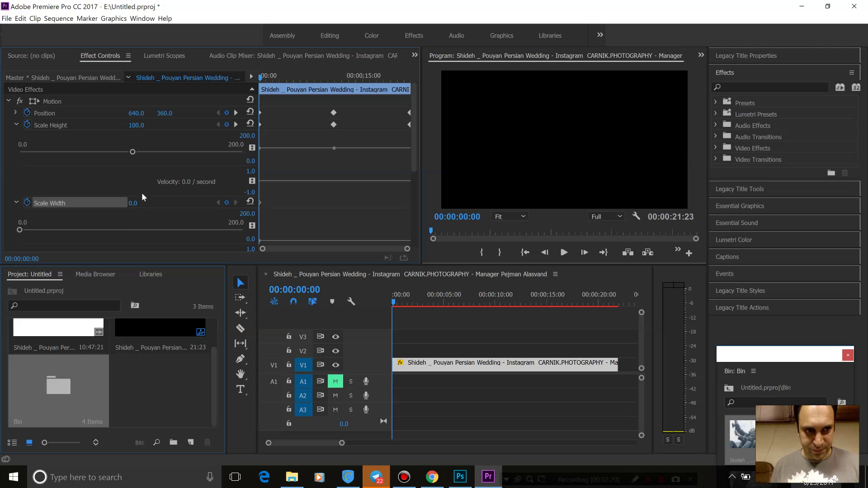
pyautogui.click(138, 113)
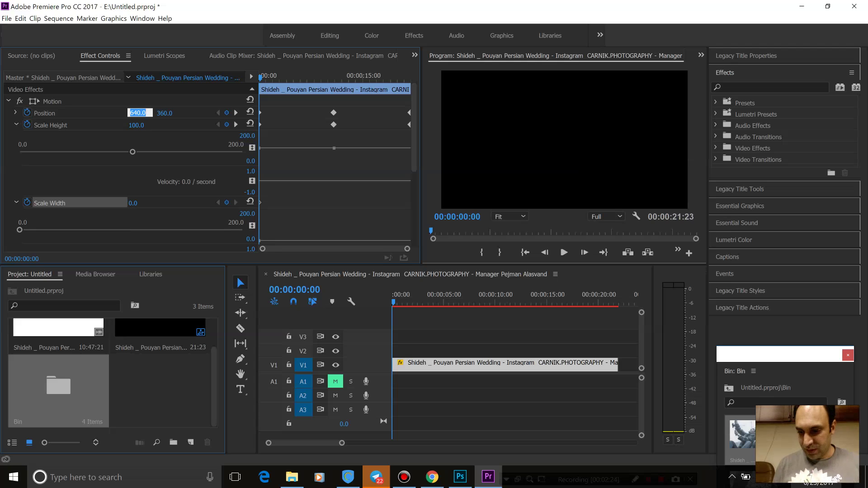
pyautogui.write('-1')
pyautogui.write('0')
pyautogui.press('Return')
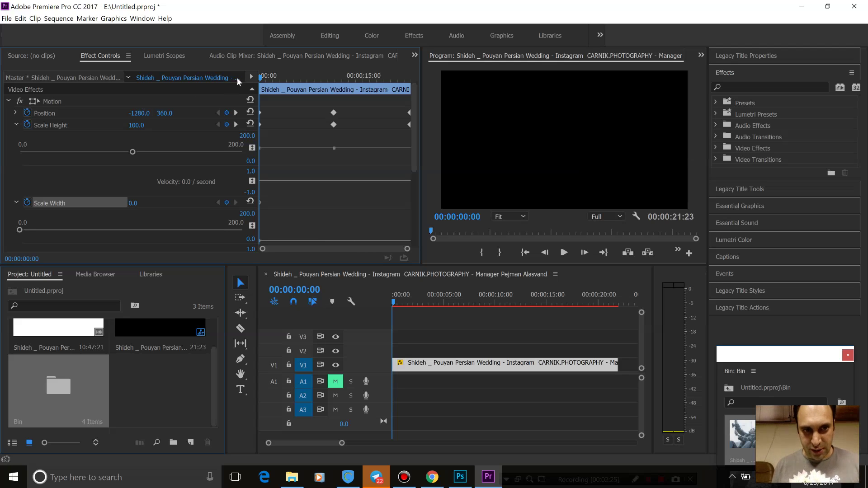
# Step: Set Scale Width to 100 at the 00:00:10:21 midpoint
pyautogui.moveTo(261, 76); pyautogui.dragTo(425, 75)
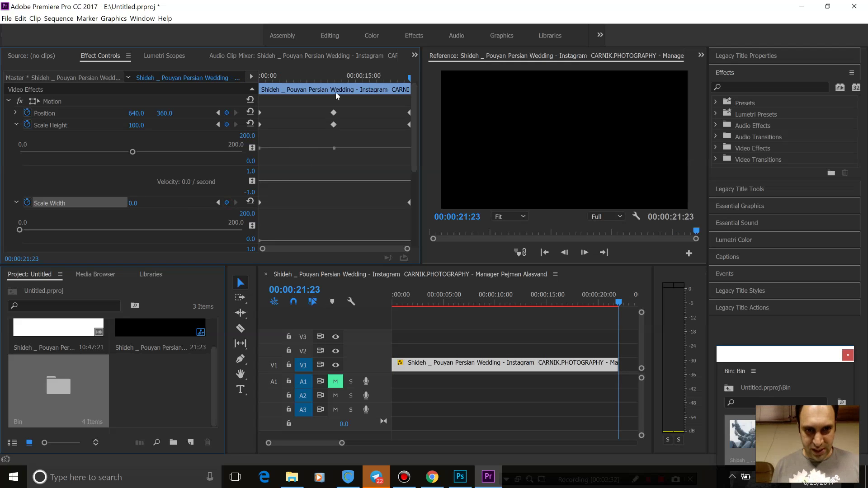
pyautogui.click(334, 77)
pyautogui.click(143, 199)
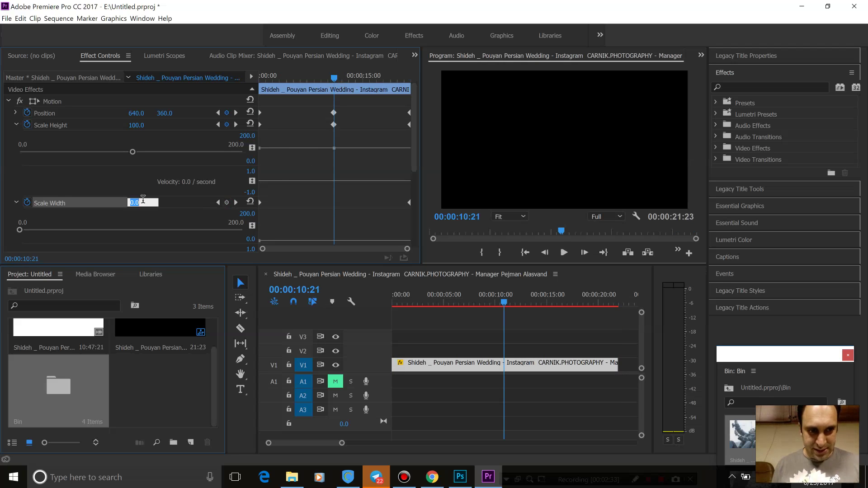
pyautogui.write('100')
pyautogui.press('Return')
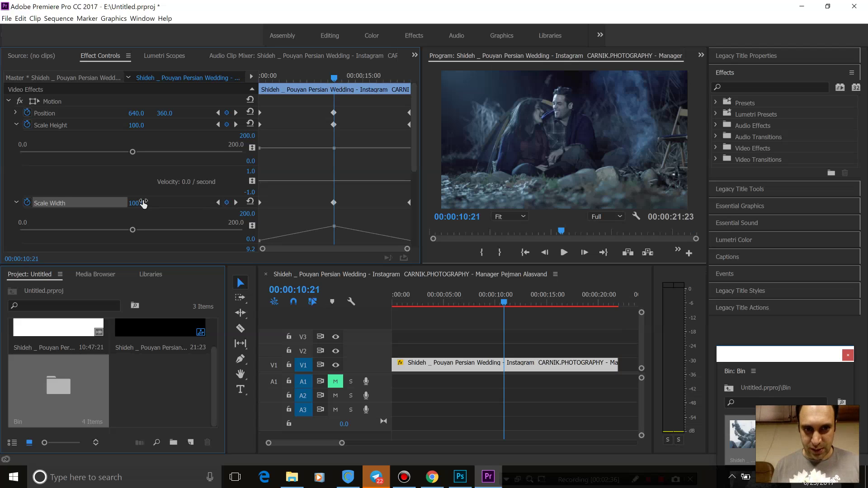
# Step: Set Position X to 0, then to 1280
pyautogui.moveTo(337, 82); pyautogui.dragTo(234, 94)
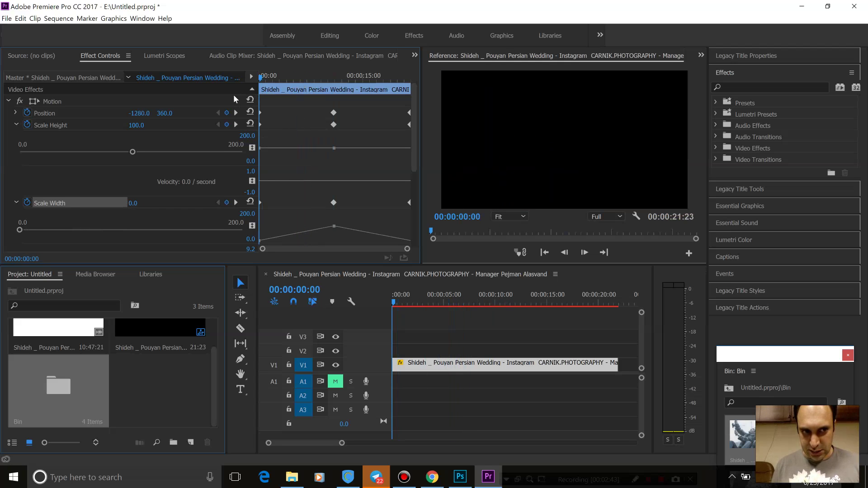
pyautogui.click(135, 114)
pyautogui.write('0')
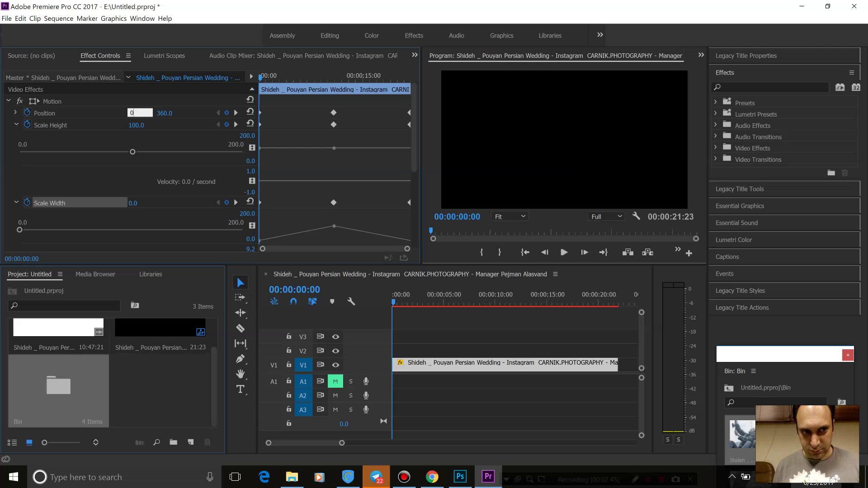
pyautogui.press('Return')
pyautogui.click(140, 110)
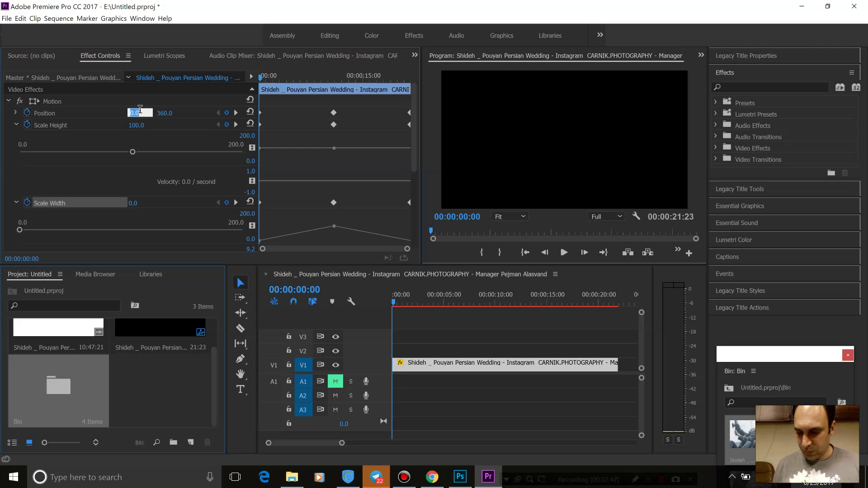
pyautogui.write('12')
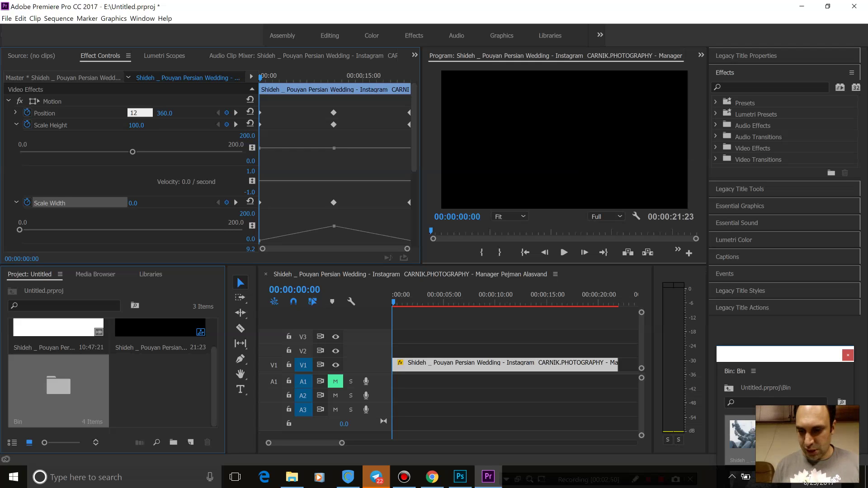
pyautogui.write('80')
pyautogui.press('Return')
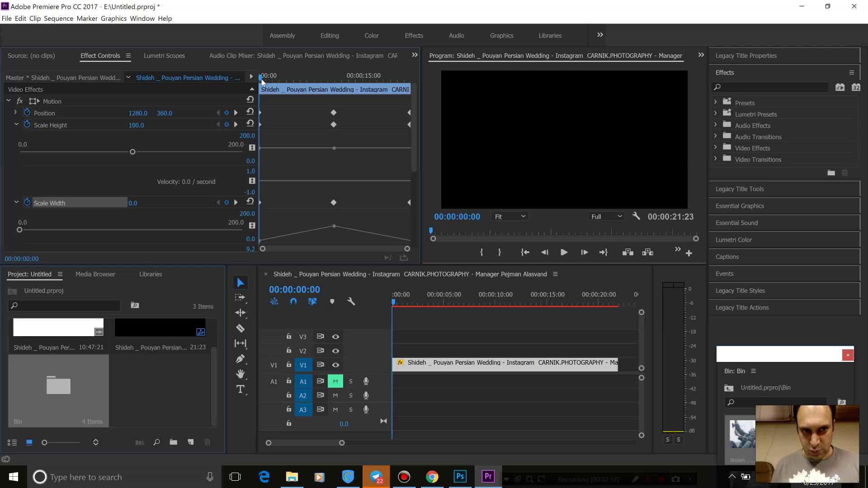
# Step: Set Position X to 1280 at the final keyframe at the clip end
pyautogui.moveTo(262, 79)
pyautogui.mouseDown()
pyautogui.moveTo(423, 100)
pyautogui.moveTo(400, 78)
pyautogui.mouseUp()
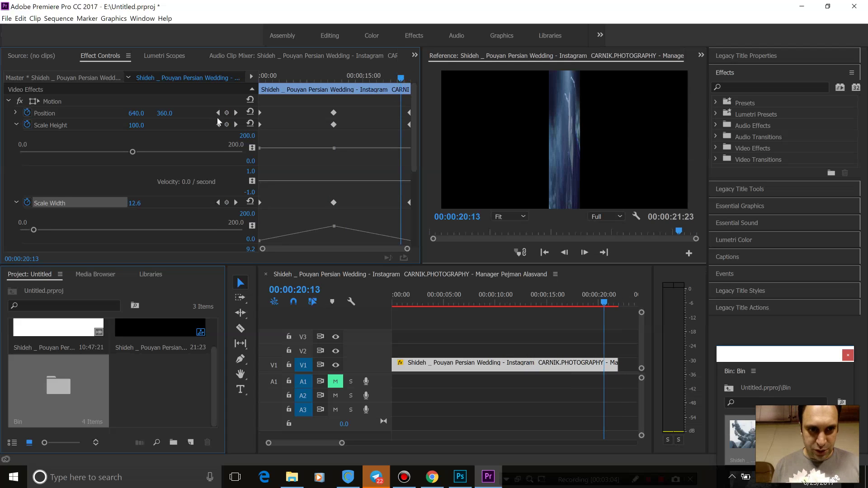
pyautogui.click(235, 112)
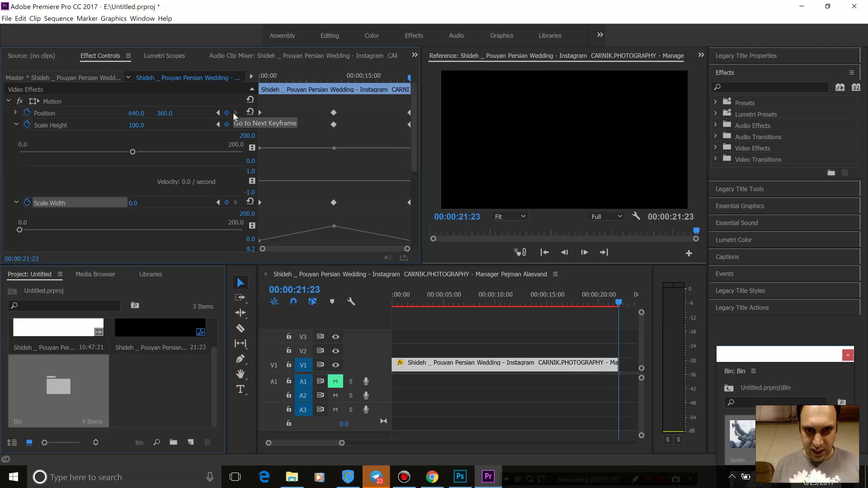
pyautogui.click(138, 113)
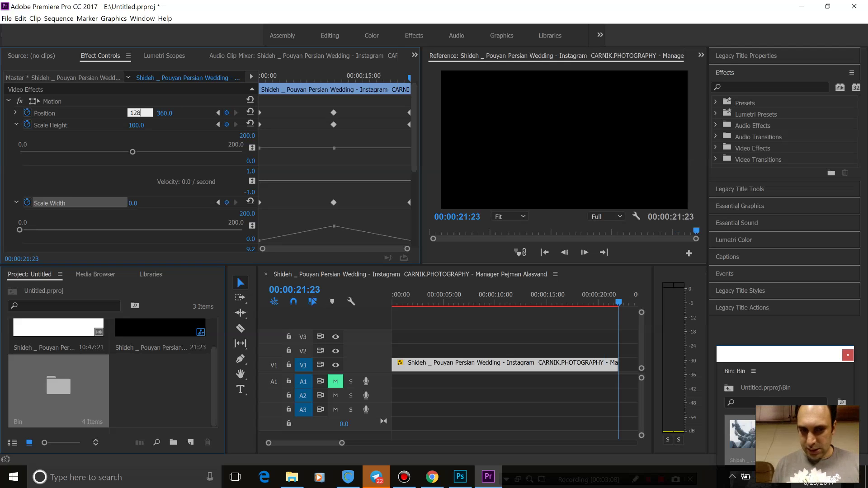
pyautogui.write('1280')
pyautogui.press('Return')
pyautogui.moveTo(408, 81); pyautogui.dragTo(245, 85)
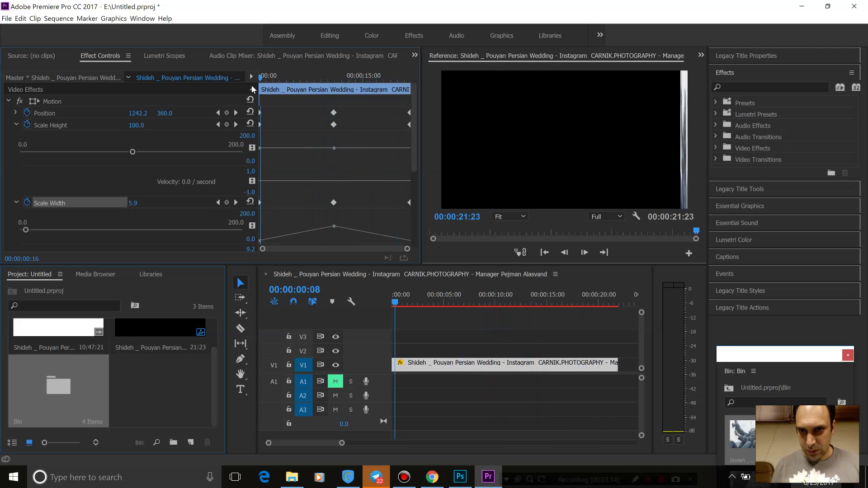
# Step: Enter -1280 as the starting Position X and scrub through the opening
pyautogui.click(135, 113)
pyautogui.write('-128')
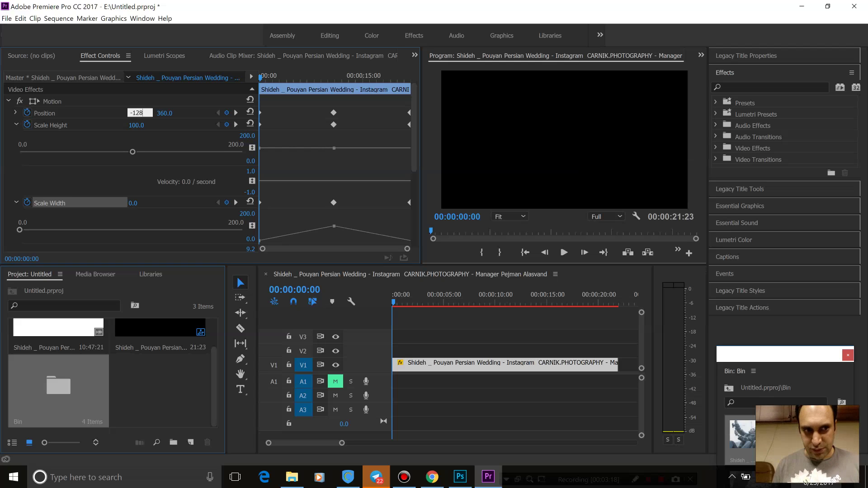
pyautogui.write('0')
pyautogui.press('Return')
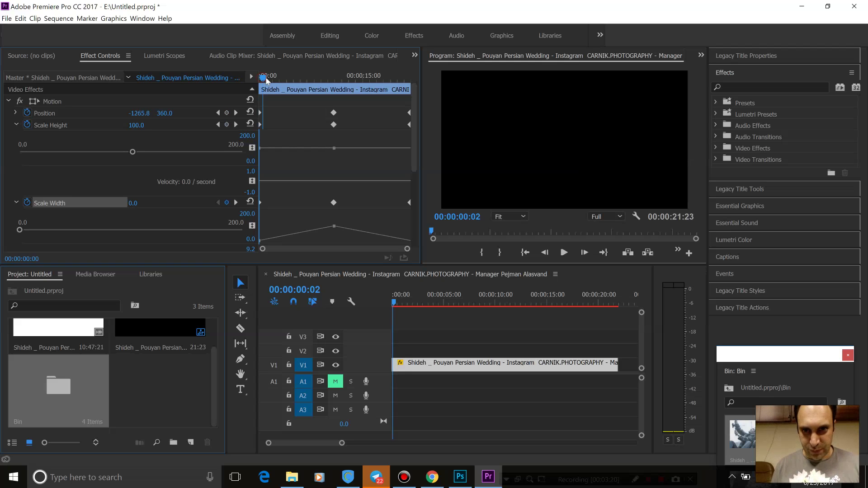
pyautogui.moveTo(261, 78)
pyautogui.mouseDown()
pyautogui.moveTo(250, 78)
pyautogui.moveTo(419, 91)
pyautogui.moveTo(230, 90)
pyautogui.mouseUp()
pyautogui.write('515')
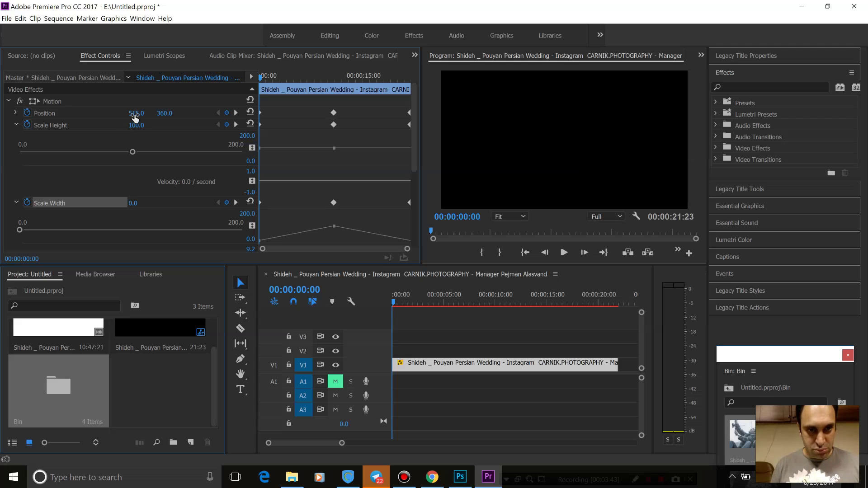
# Step: At 00:00:02:09, drag Position X left and set it to 0
pyautogui.moveTo(261, 78); pyautogui.dragTo(275, 77)
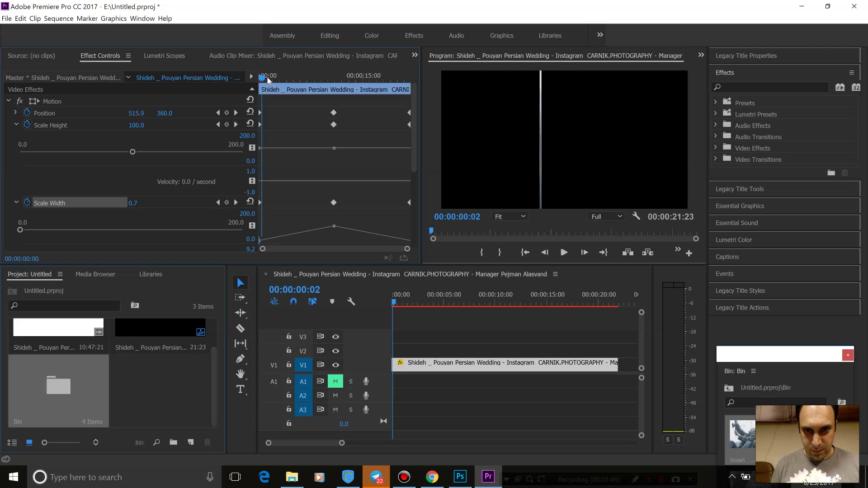
pyautogui.moveTo(136, 113); pyautogui.dragTo(9, 113)
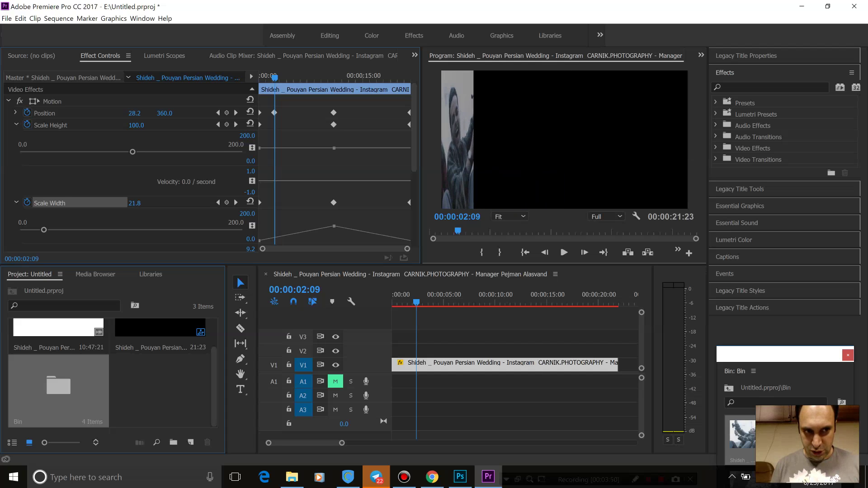
pyautogui.moveTo(121, 115); pyautogui.dragTo(123, 115)
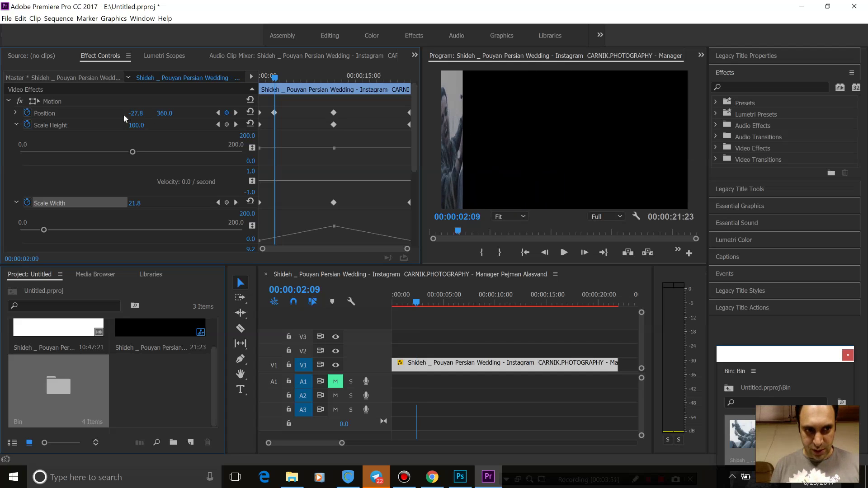
pyautogui.click(129, 111)
pyautogui.write('0')
pyautogui.press('Return')
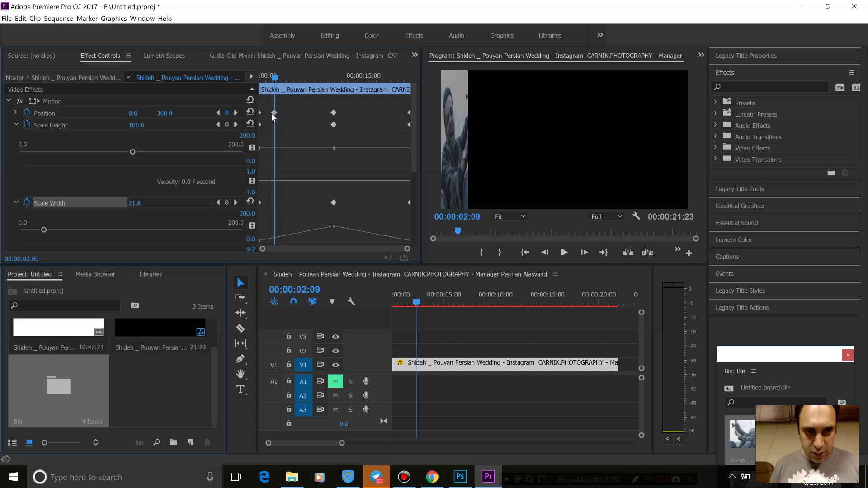
# Step: Set Position X to 0 at the clip start and scrub forward to preview
pyautogui.moveTo(272, 113); pyautogui.dragTo(246, 80)
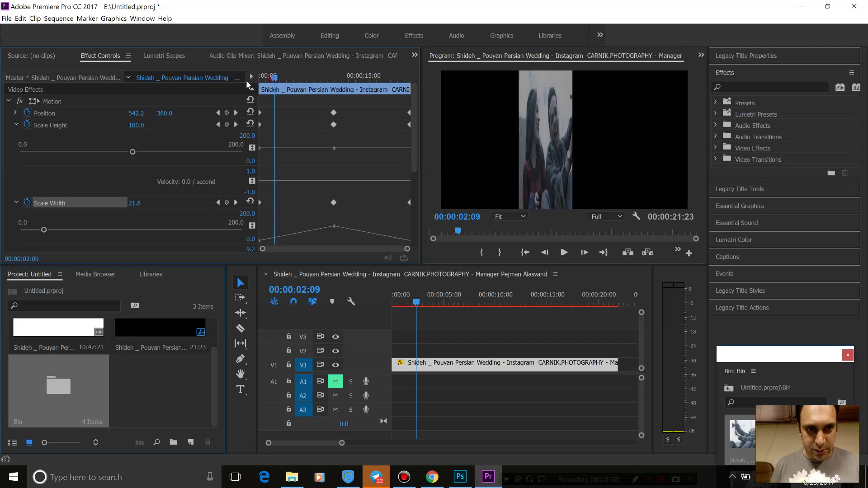
pyautogui.click(136, 113)
pyautogui.write('0')
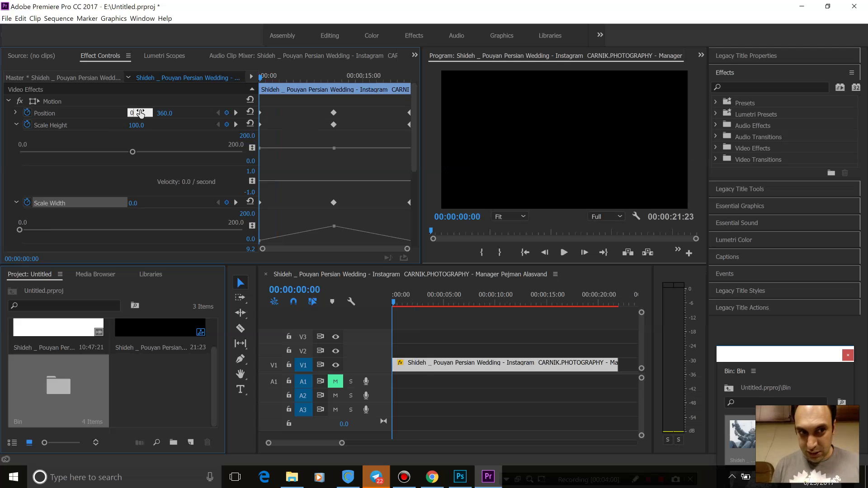
pyautogui.press('Return')
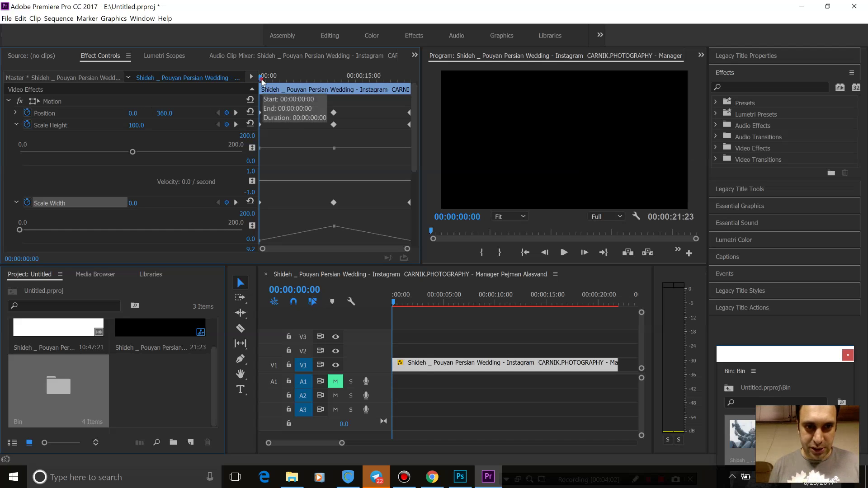
pyautogui.moveTo(265, 78); pyautogui.dragTo(424, 90)
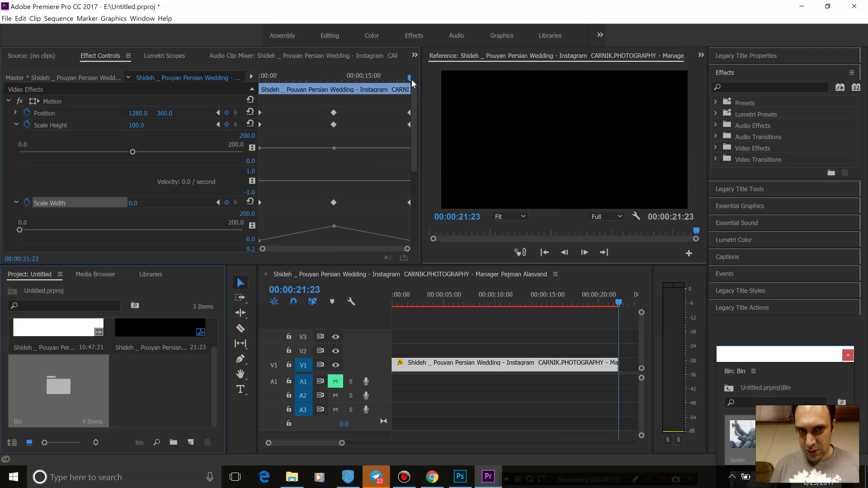
pyautogui.moveTo(386, 86); pyautogui.dragTo(251, 108)
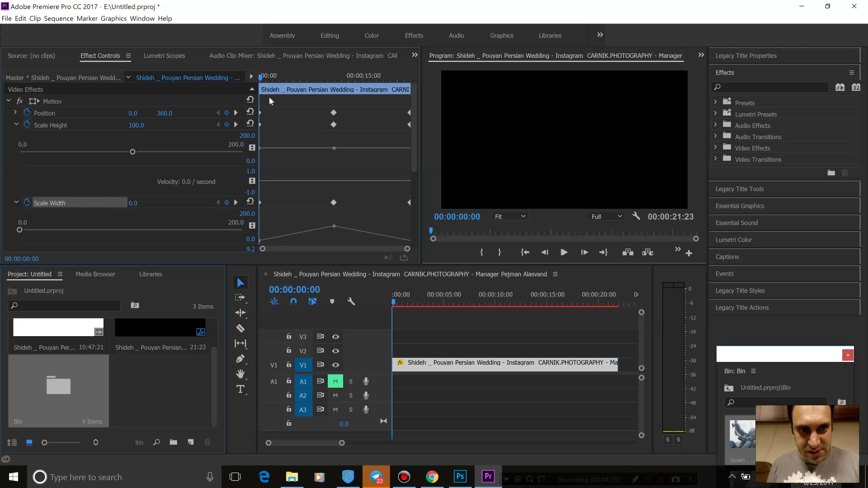
pyautogui.press('space')
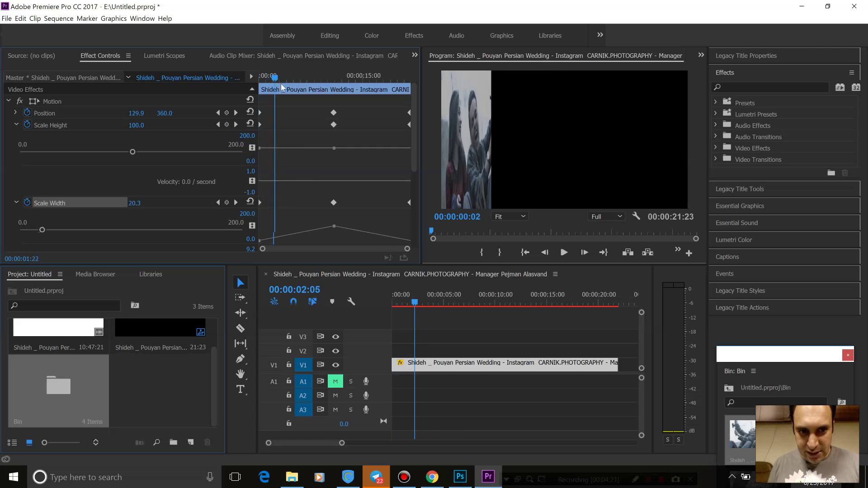
pyautogui.moveTo(281, 88); pyautogui.dragTo(417, 100)
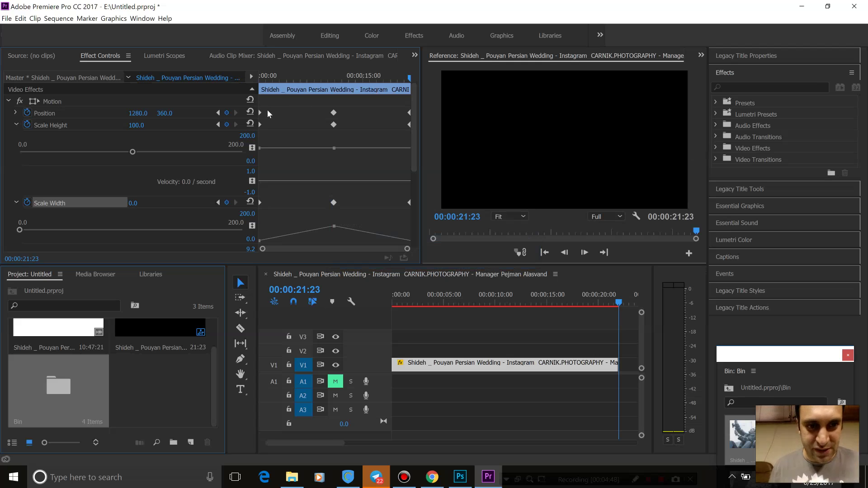
pyautogui.moveTo(332, 83)
pyautogui.mouseDown()
pyautogui.moveTo(322, 80)
pyautogui.moveTo(367, 72)
pyautogui.moveTo(334, 80)
pyautogui.mouseUp()
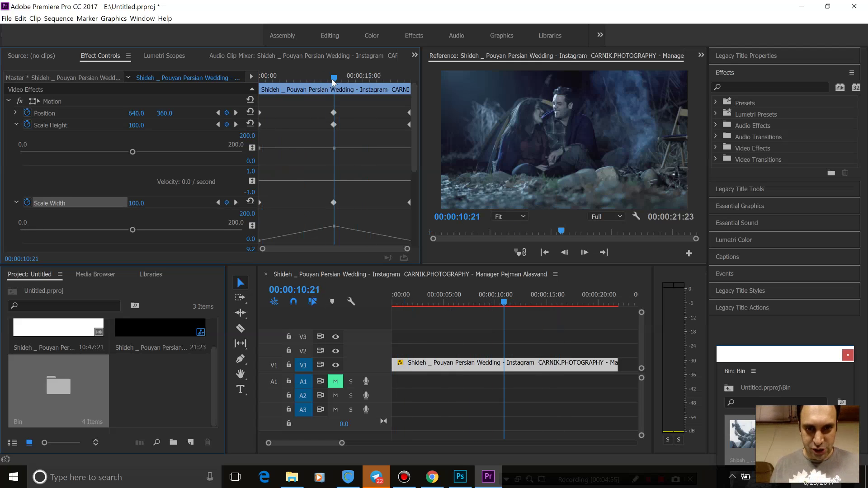
# Step: Search Effects for 'corne' and apply Corner Pin to the wedding clip
pyautogui.click(769, 86)
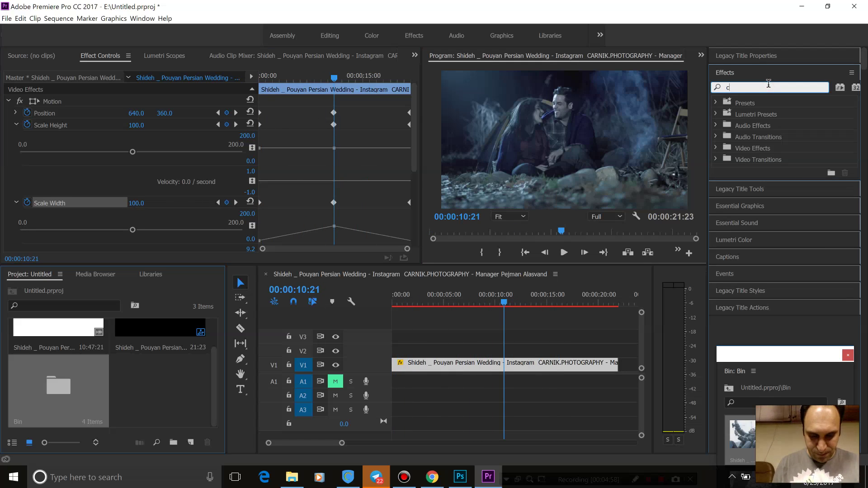
pyautogui.write('corne')
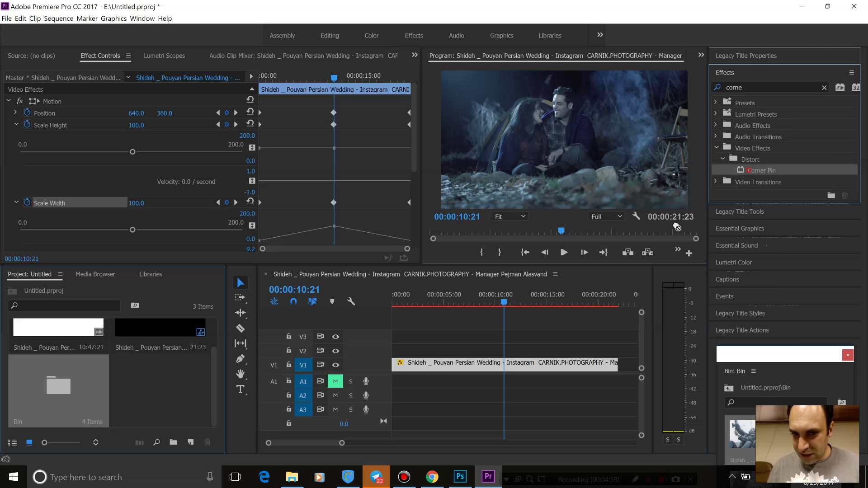
pyautogui.moveTo(750, 170); pyautogui.dragTo(511, 364)
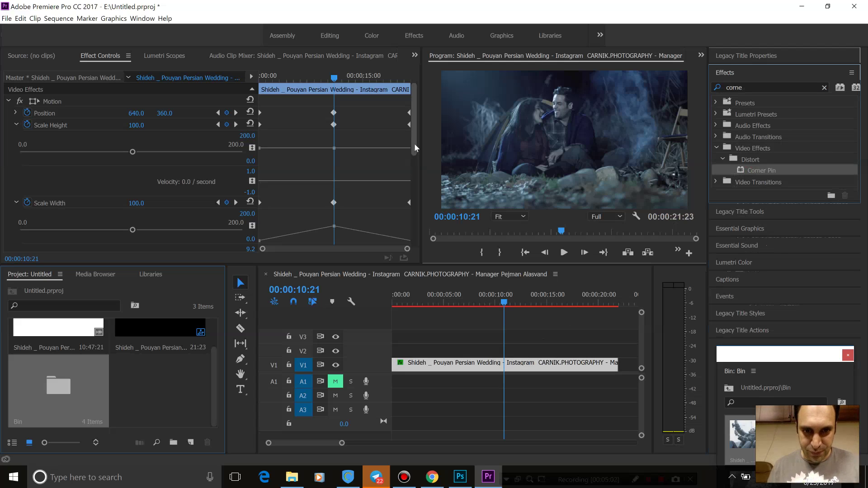
pyautogui.moveTo(414, 143); pyautogui.dragTo(420, 243)
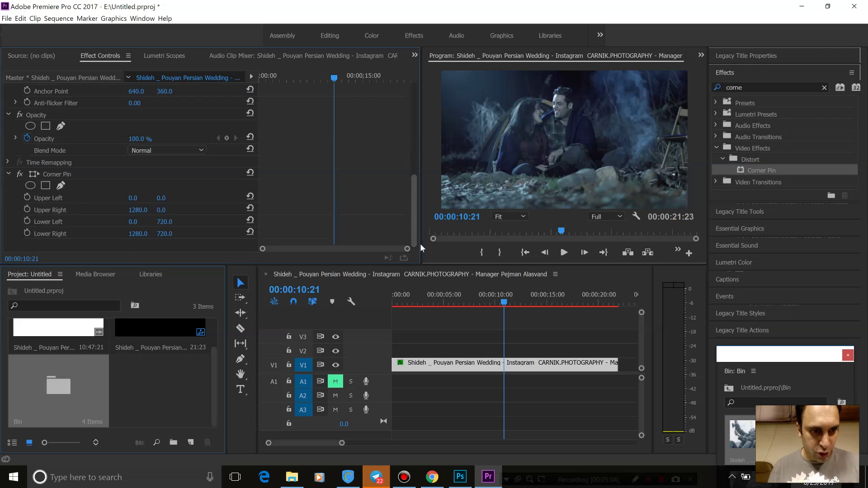
# Step: Enable keyframing on all four Corner Pin corners and add corner keyframes at the sequence start
pyautogui.click(27, 198)
pyautogui.click(27, 209)
pyautogui.click(28, 221)
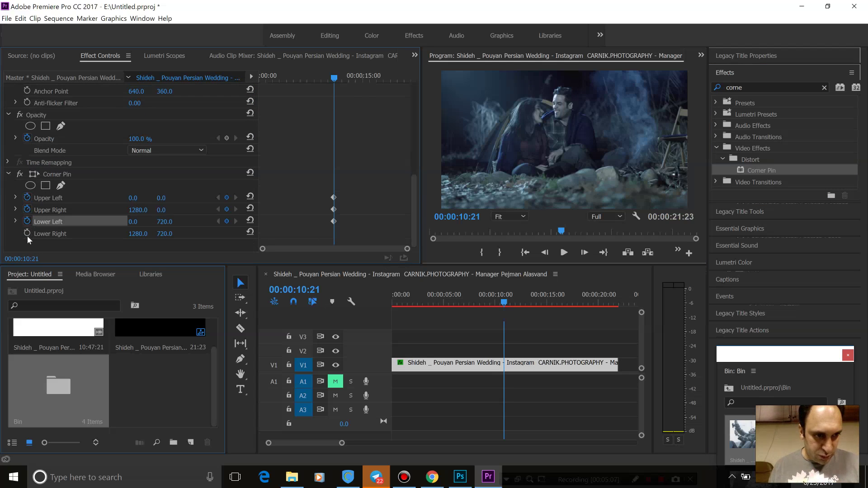
pyautogui.click(27, 233)
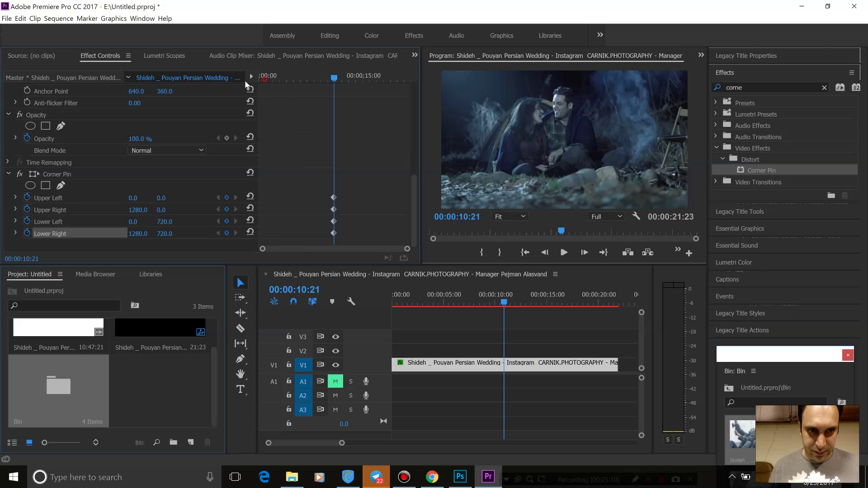
pyautogui.press('Home')
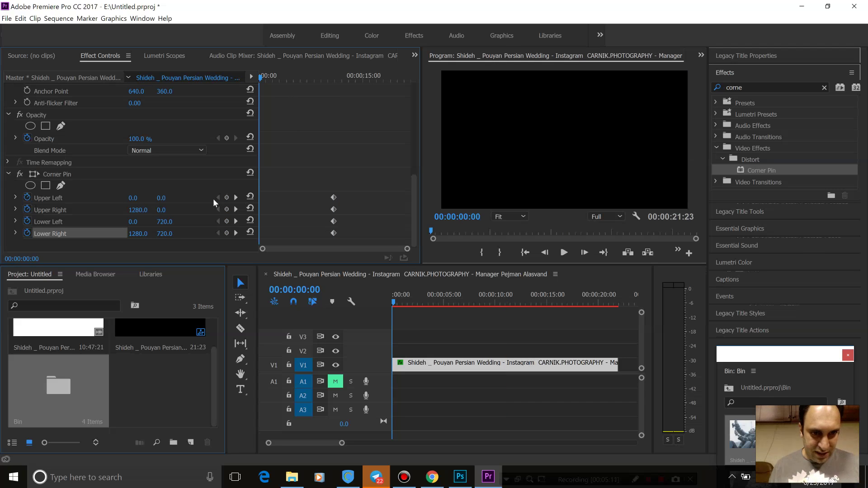
pyautogui.click(227, 197)
pyautogui.click(227, 209)
pyautogui.click(227, 221)
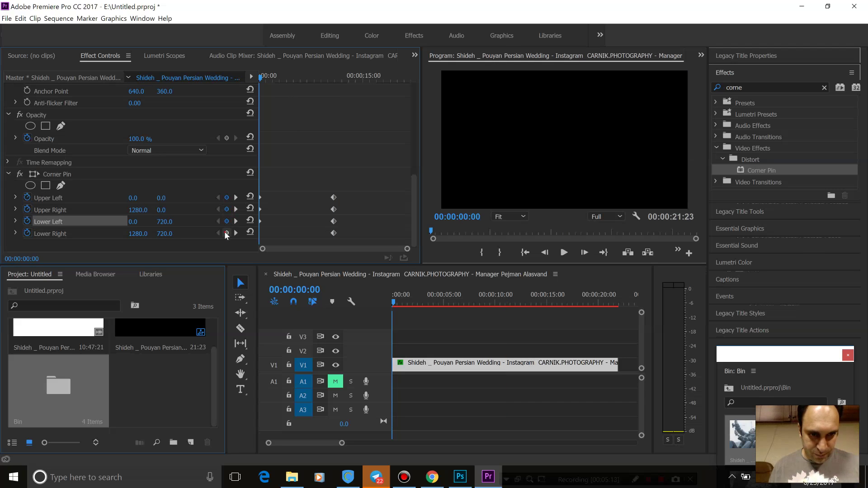
pyautogui.click(227, 232)
# Step: Add keyframes for all four corners at the sequence end, then return to 00:00:10:21
pyautogui.press('End')
pyautogui.click(413, 179)
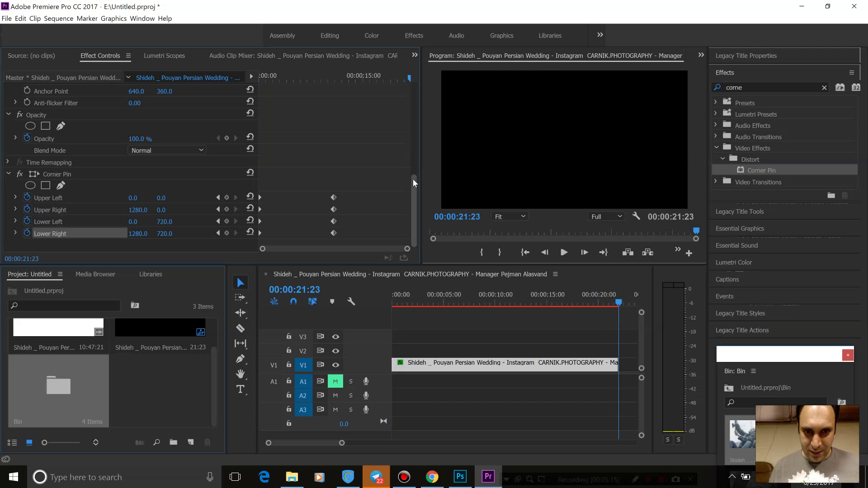
pyautogui.moveTo(427, 67); pyautogui.dragTo(422, 69)
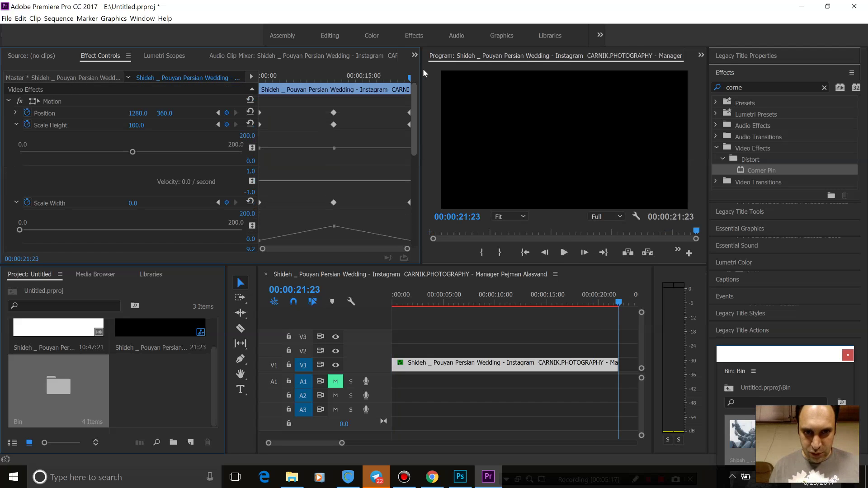
pyautogui.click(218, 113)
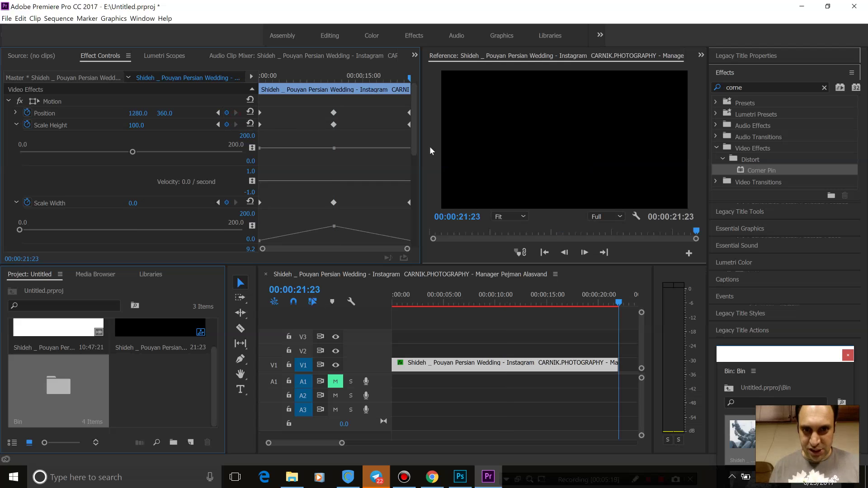
pyautogui.moveTo(416, 149); pyautogui.dragTo(417, 250)
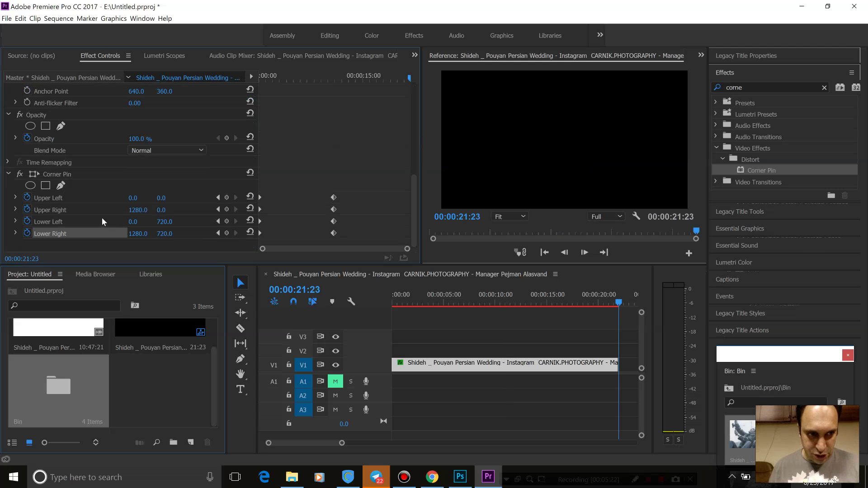
pyautogui.click(227, 197)
pyautogui.click(227, 209)
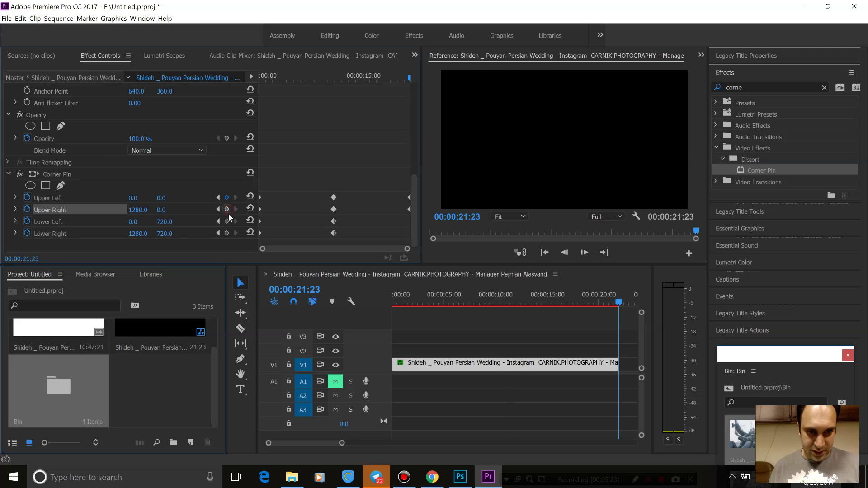
pyautogui.click(227, 221)
pyautogui.click(226, 233)
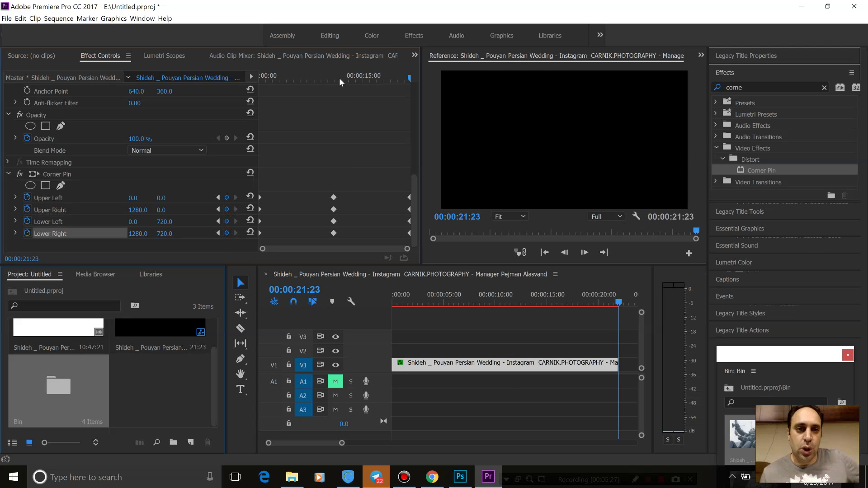
pyautogui.moveTo(339, 77); pyautogui.dragTo(250, 90)
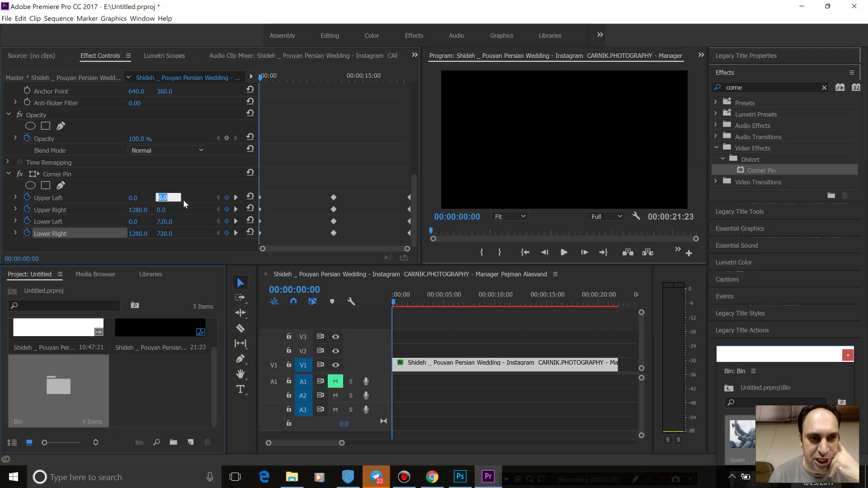
# Step: At 00:00:00:00, set Upper Left Y to 100 and Lower Left Y to 620, then scrub to check
pyautogui.write('100')
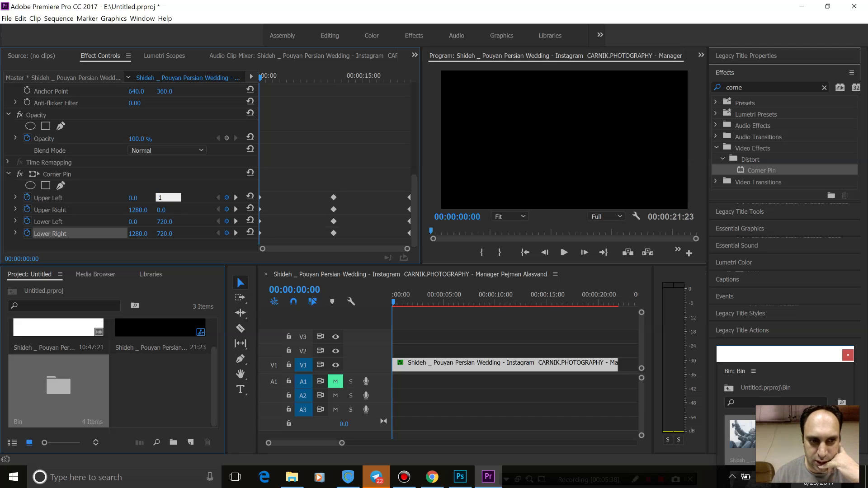
pyautogui.click(172, 222)
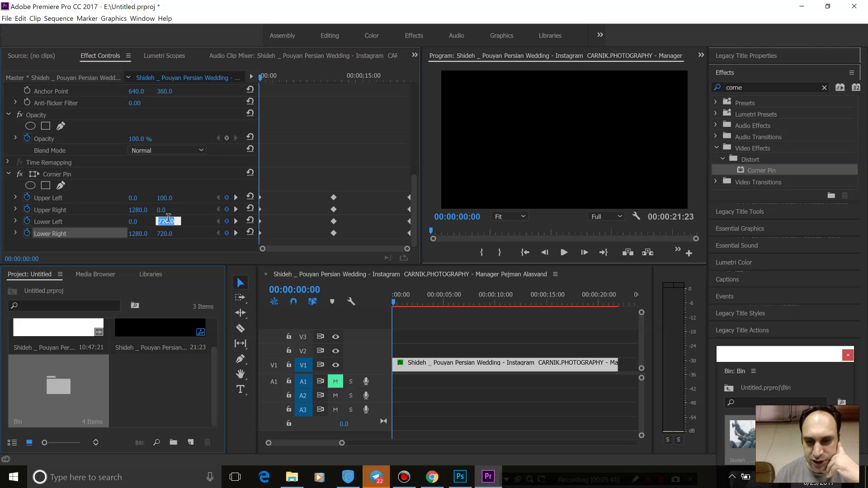
pyautogui.write('62')
pyautogui.press('Return')
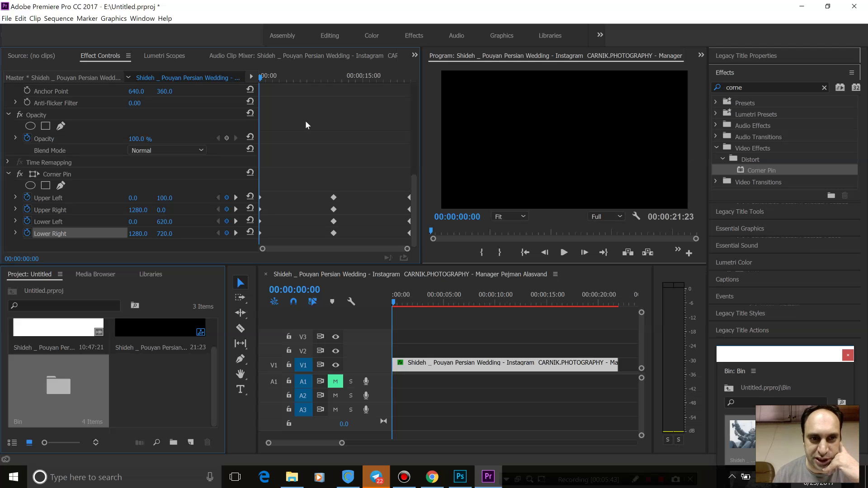
pyautogui.moveTo(265, 77); pyautogui.dragTo(272, 78)
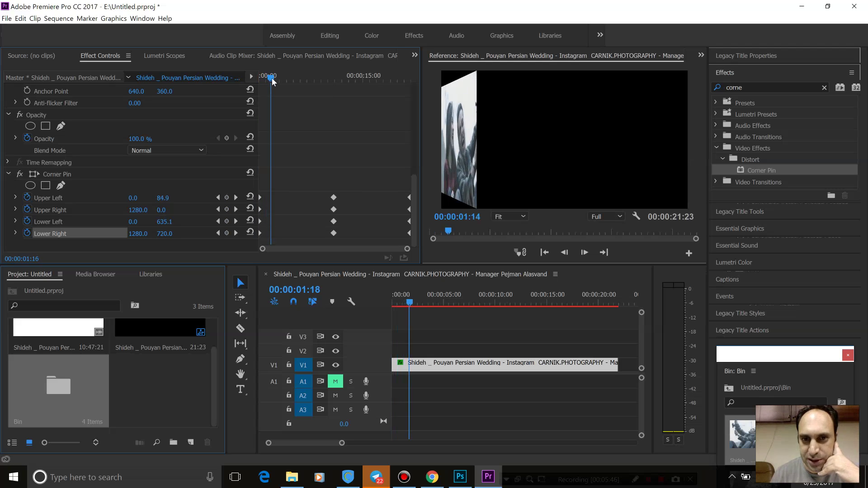
pyautogui.moveTo(272, 78)
pyautogui.mouseDown()
pyautogui.moveTo(412, 70)
pyautogui.moveTo(400, 76)
pyautogui.mouseUp()
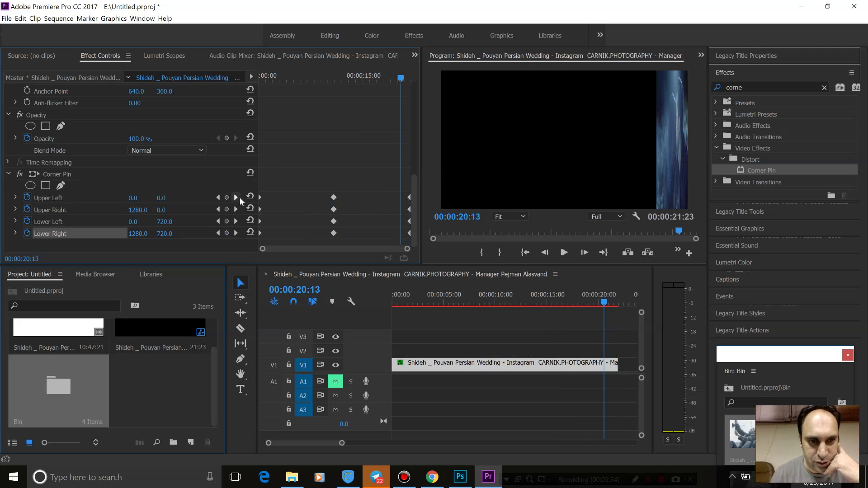
# Step: At the last keyframe, set Corner Pin Upper Right Y to 100 and Lower Right Y to 620
pyautogui.click(238, 199)
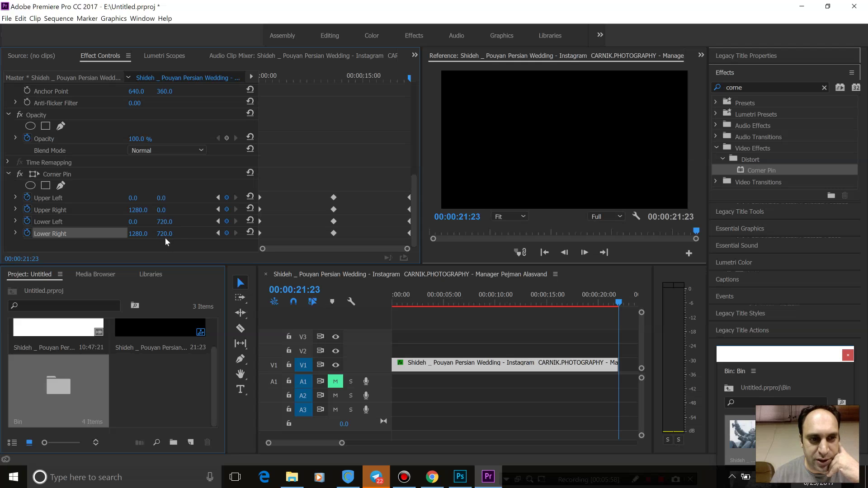
pyautogui.click(162, 210)
pyautogui.press('Return')
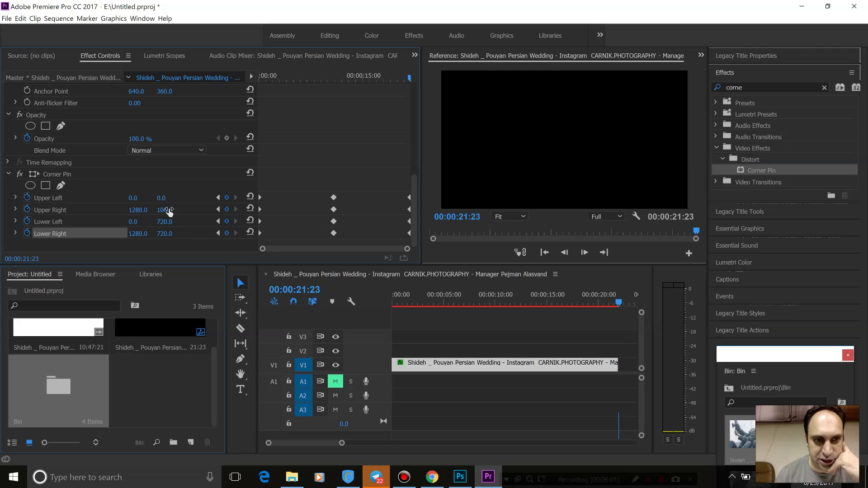
pyautogui.click(167, 233)
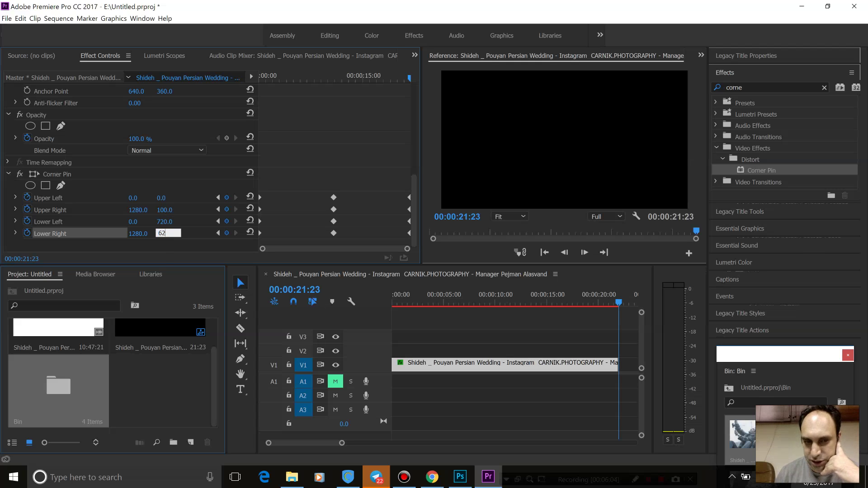
pyautogui.write('0')
pyautogui.press('Return')
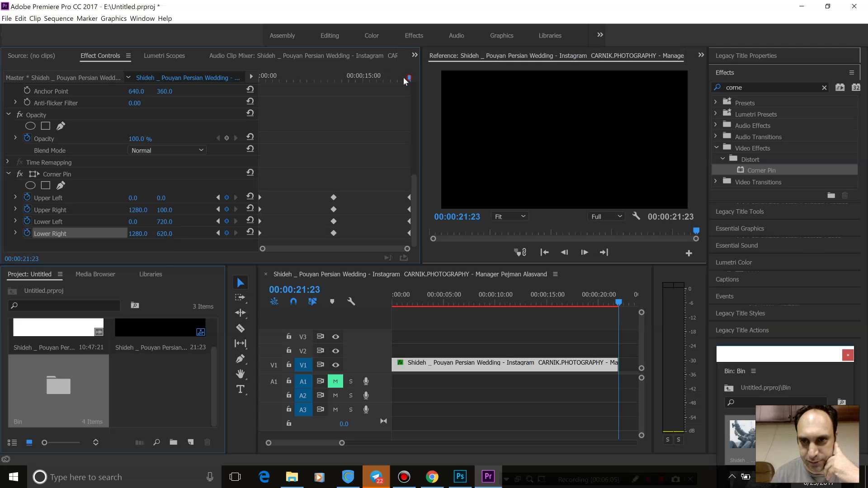
# Step: Play the sequence from the start to preview the rotating corner-pin animation
pyautogui.moveTo(403, 77); pyautogui.dragTo(219, 74)
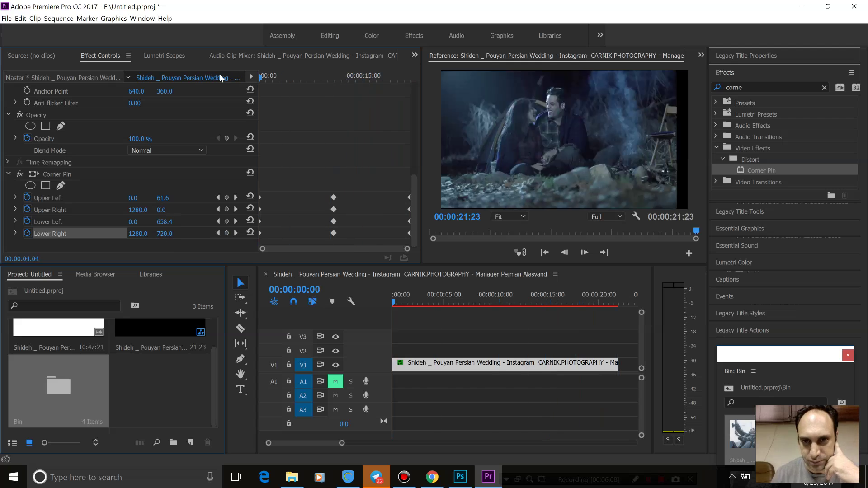
pyautogui.press('space')
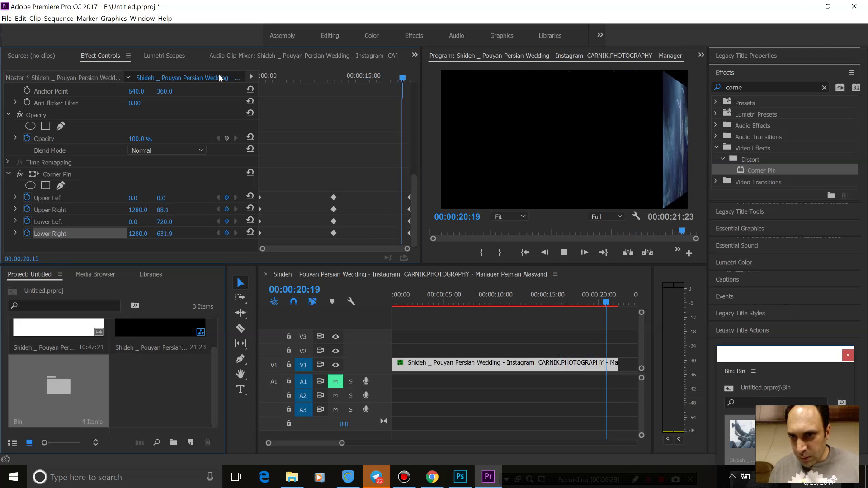
pyautogui.press('Home')
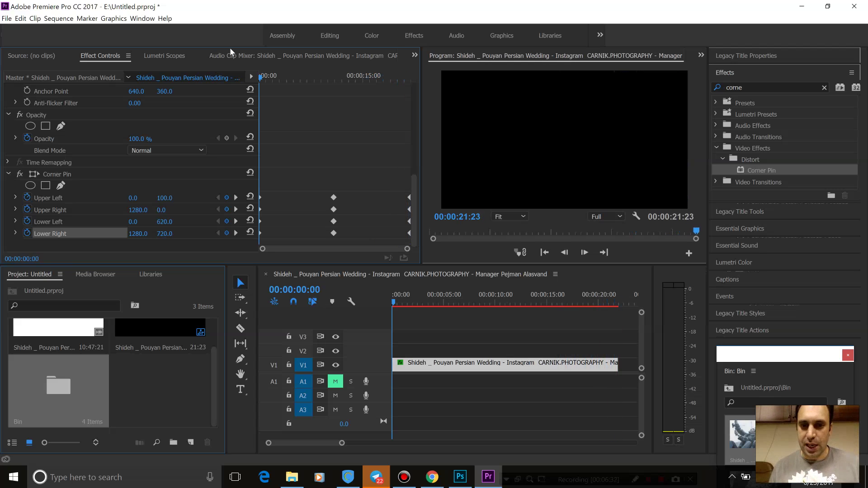
pyautogui.press('space')
pyautogui.click(429, 302)
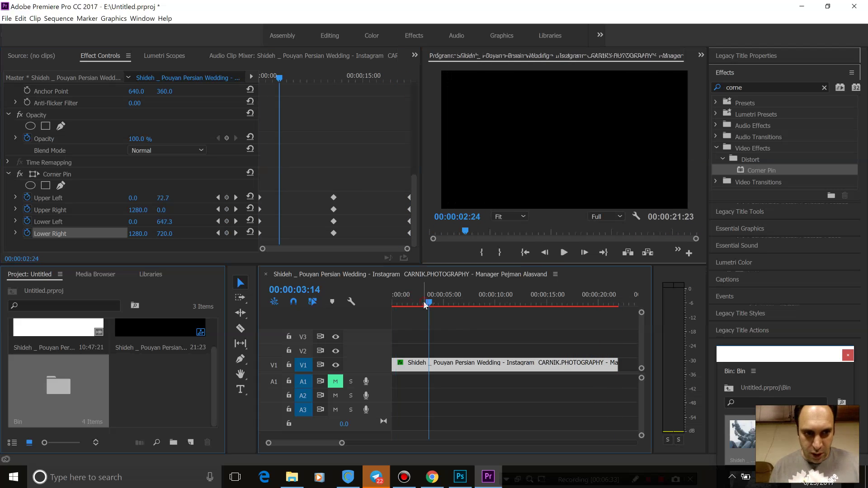
pyautogui.moveTo(425, 303); pyautogui.dragTo(377, 300)
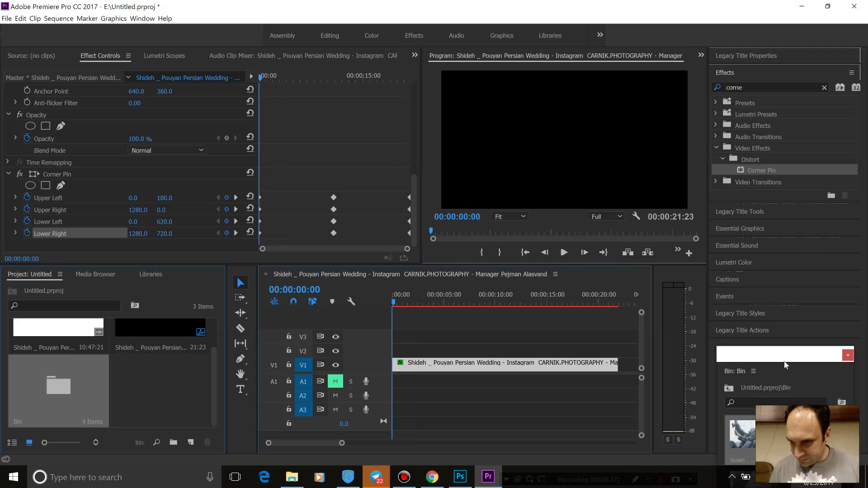
# Step: Add the white clip to the sequence, delete its audio, and place it at the start
pyautogui.moveTo(785, 354); pyautogui.dragTo(759, 146)
pyautogui.moveTo(787, 220)
pyautogui.mouseDown()
pyautogui.moveTo(404, 354)
pyautogui.moveTo(510, 348)
pyautogui.mouseUp()
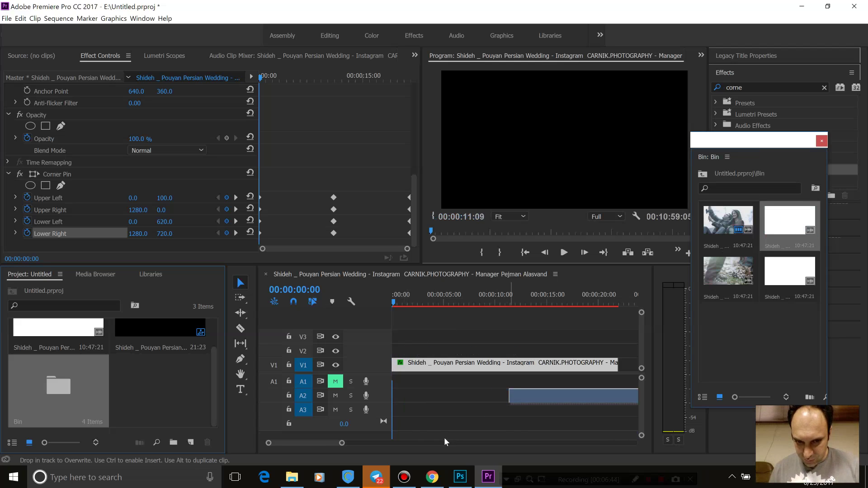
pyautogui.moveTo(444, 437)
pyautogui.mouseDown()
pyautogui.moveTo(316, 439)
pyautogui.moveTo(499, 443)
pyautogui.mouseUp()
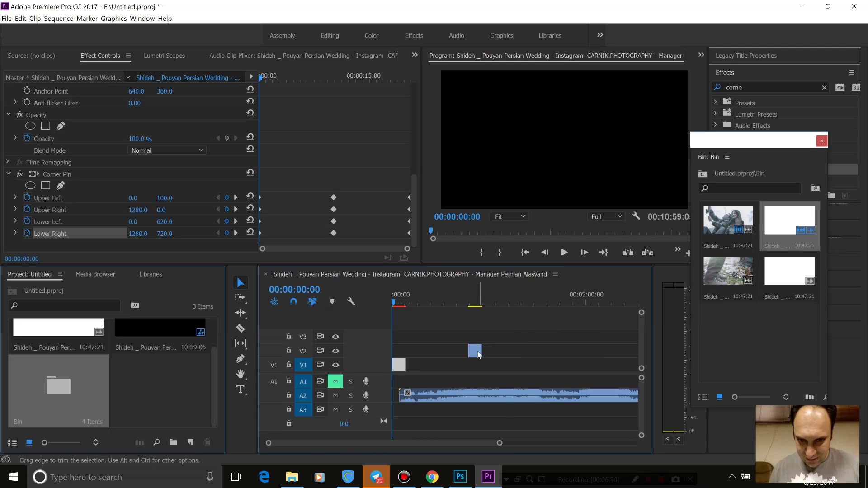
pyautogui.click(398, 364)
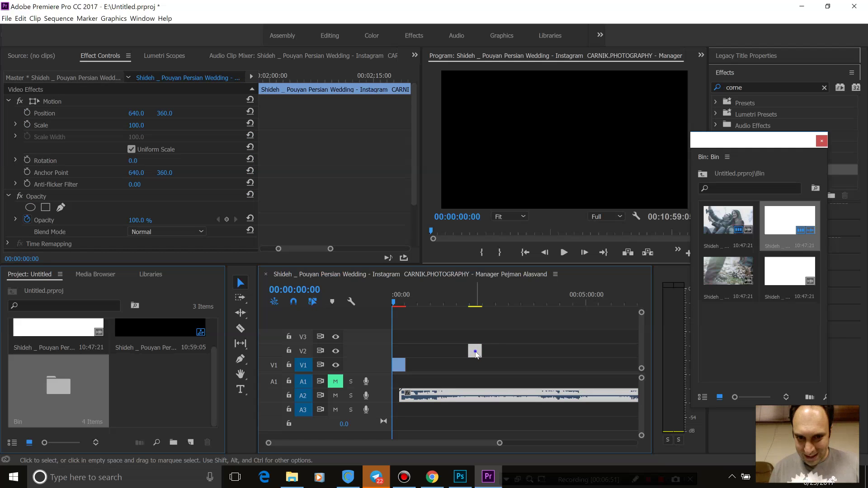
pyautogui.rightClick(475, 354)
pyautogui.click(519, 164)
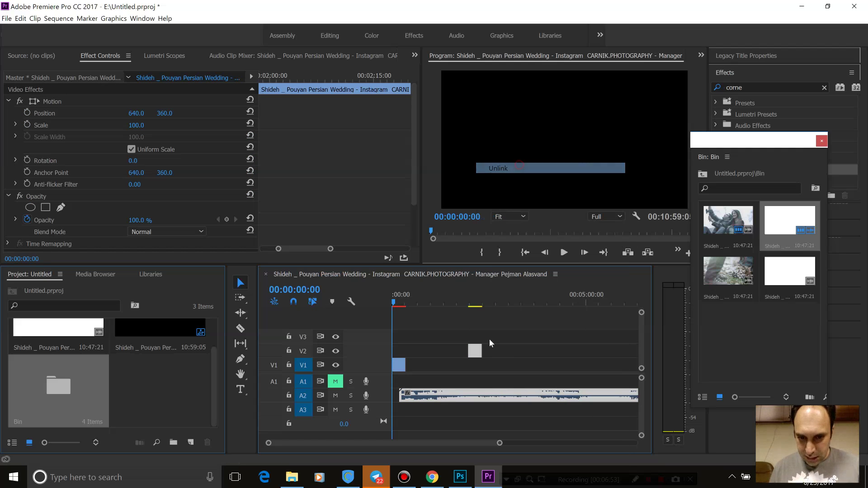
pyautogui.click(474, 401)
pyautogui.press('Delete')
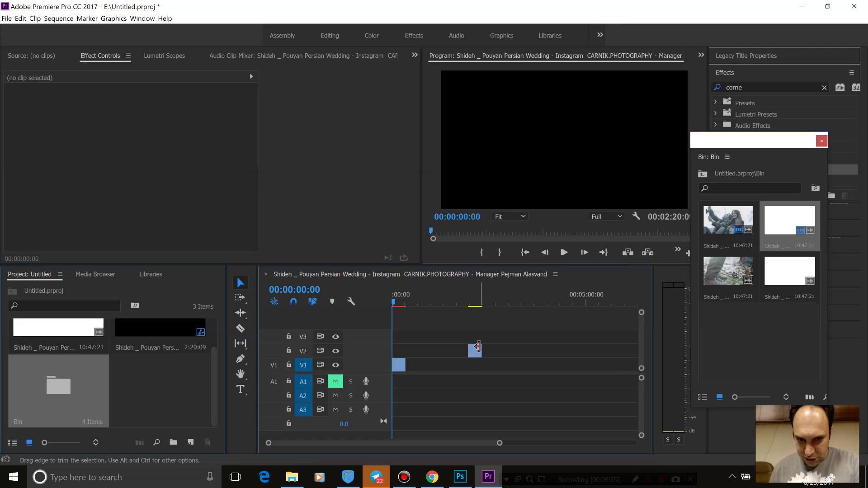
pyautogui.moveTo(390, 352); pyautogui.dragTo(391, 352)
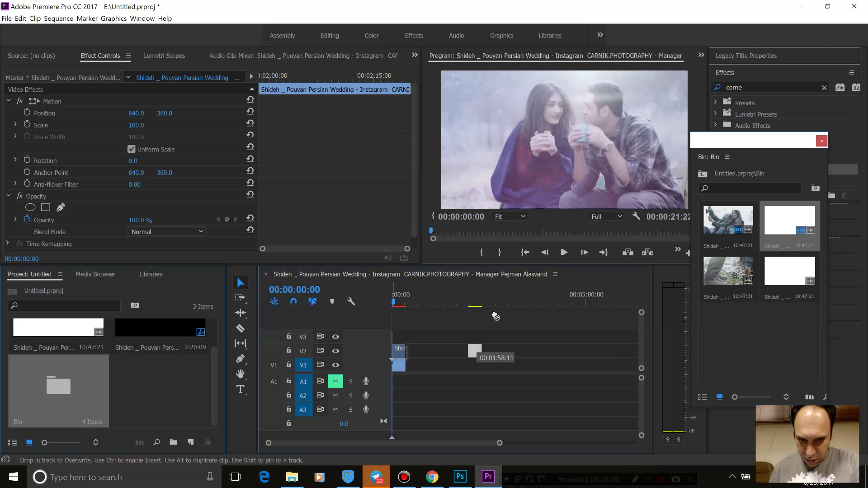
# Step: Add the next wedding clip to the timeline and delete its unlinked audio
pyautogui.doubleClick(712, 281)
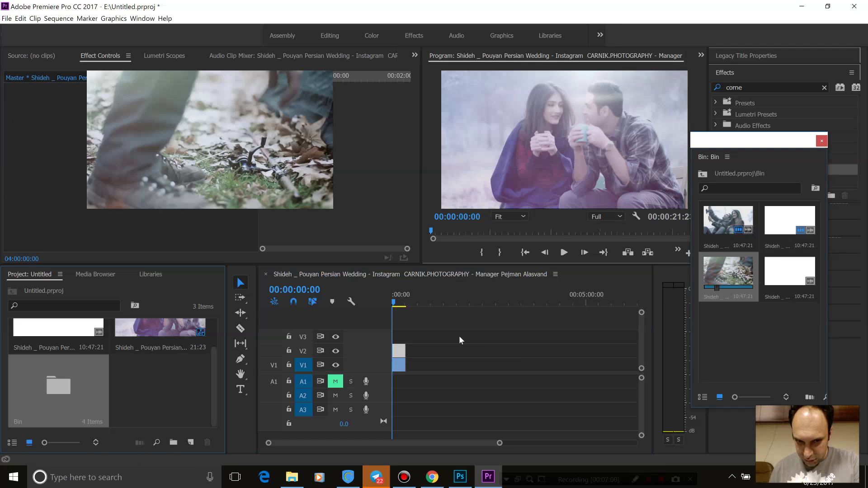
pyautogui.moveTo(709, 270); pyautogui.dragTo(559, 369)
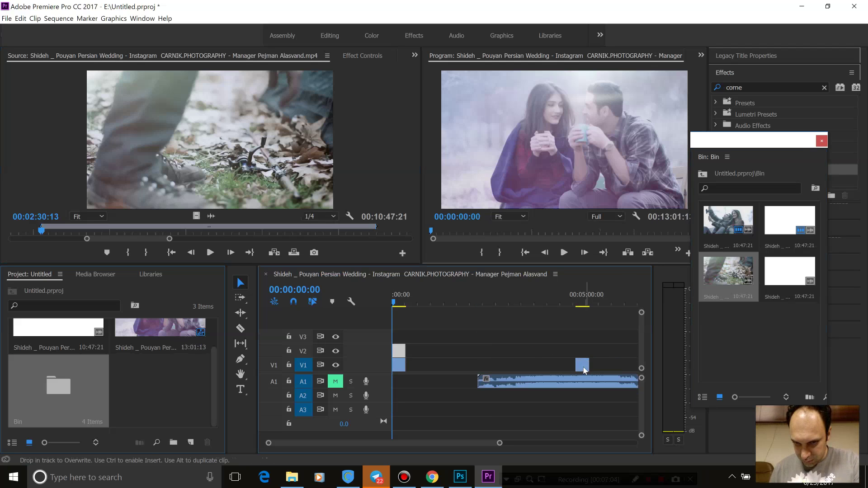
pyautogui.rightClick(583, 369)
pyautogui.click(606, 168)
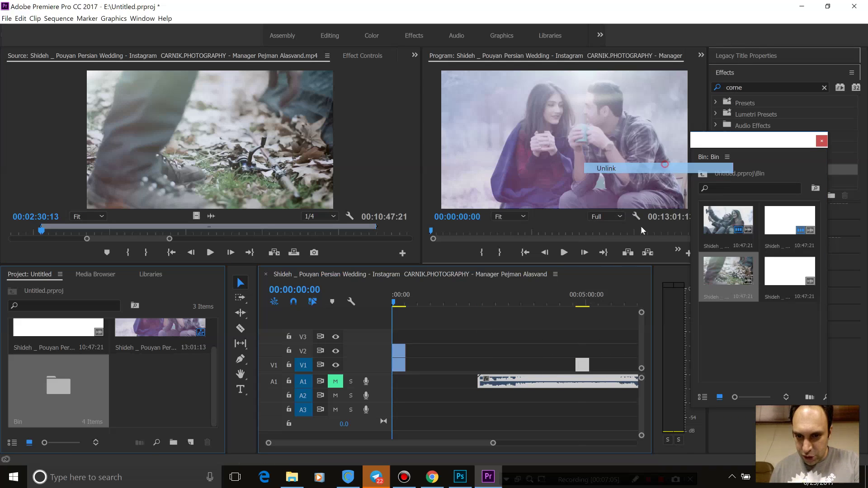
pyautogui.click(582, 382)
pyautogui.press('Delete')
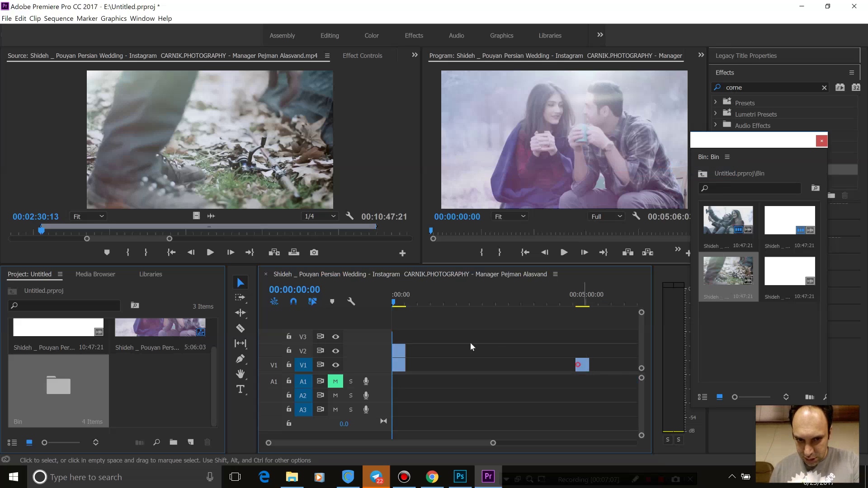
# Step: Move a wedding clip up to V3, delete its A3 audio, then place it at the start on V4
pyautogui.moveTo(585, 368)
pyautogui.mouseDown()
pyautogui.moveTo(547, 324)
pyautogui.moveTo(789, 284)
pyautogui.moveTo(583, 339)
pyautogui.mouseUp()
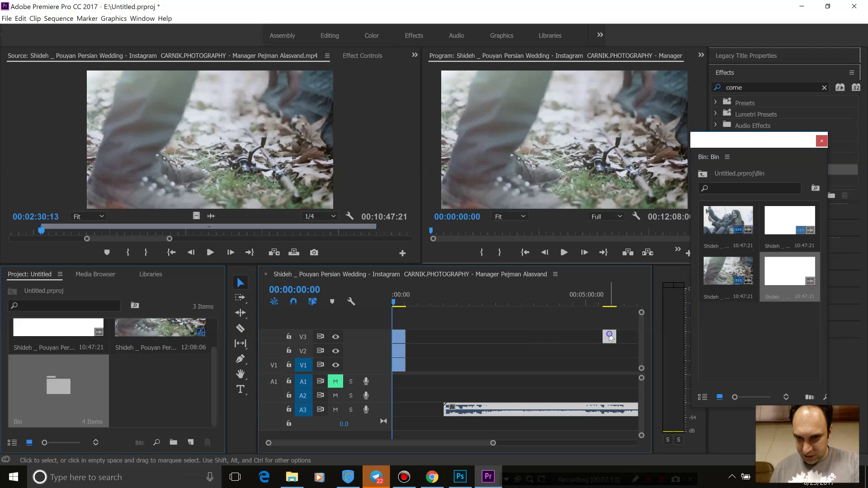
pyautogui.rightClick(609, 336)
pyautogui.click(629, 168)
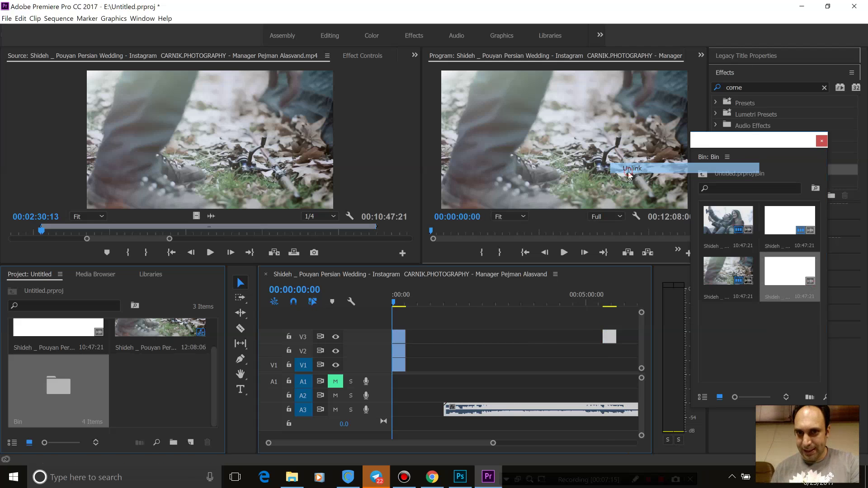
pyautogui.click(550, 409)
pyautogui.press('Delete')
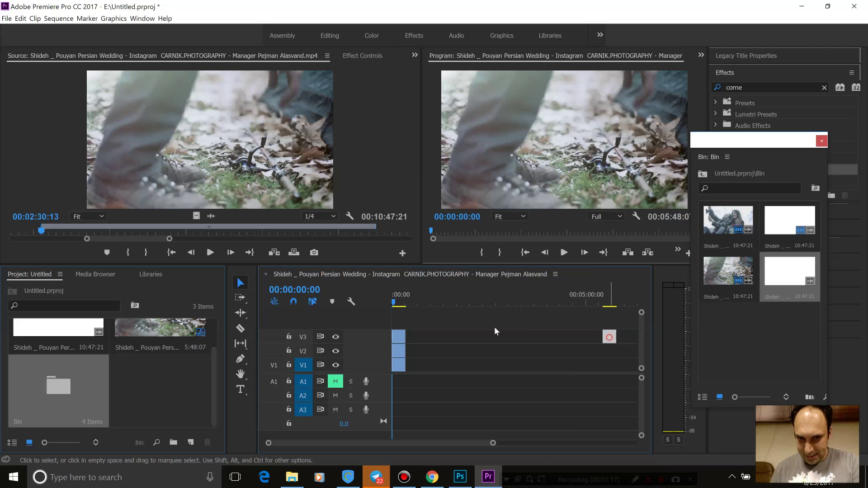
pyautogui.moveTo(610, 337); pyautogui.dragTo(399, 322)
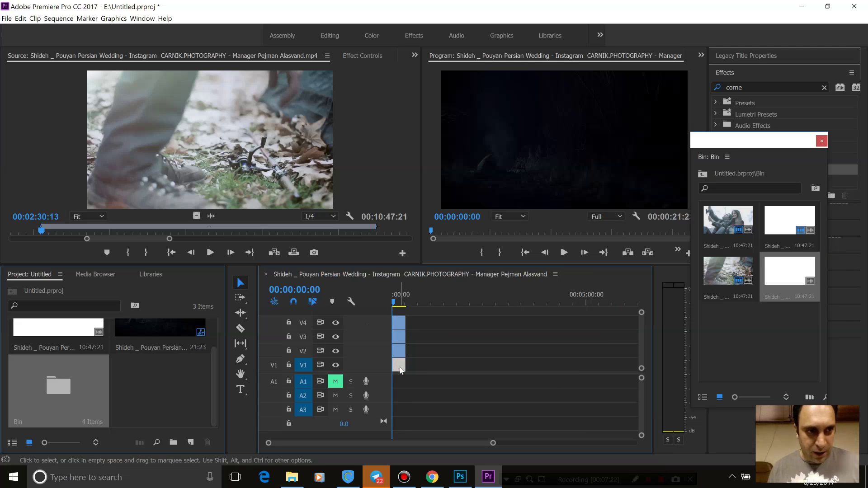
# Step: Show the V1 clip's effect settings in the Effect Controls panel
pyautogui.click(361, 55)
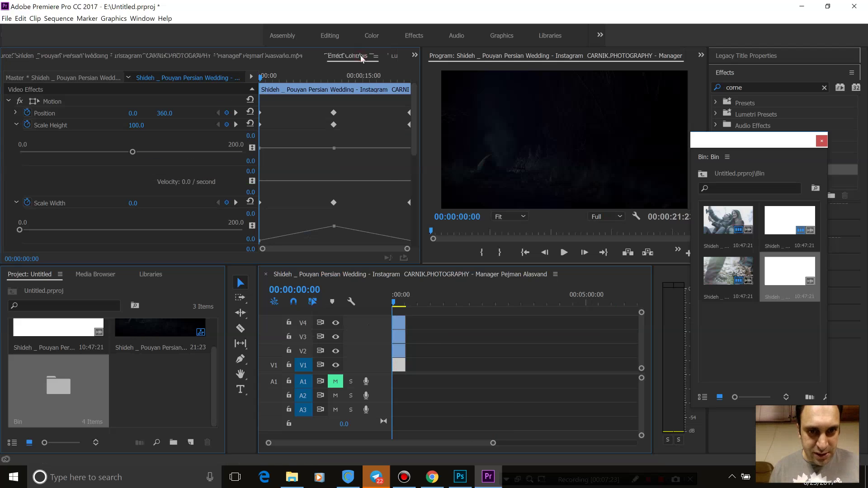
pyautogui.rightClick(399, 363)
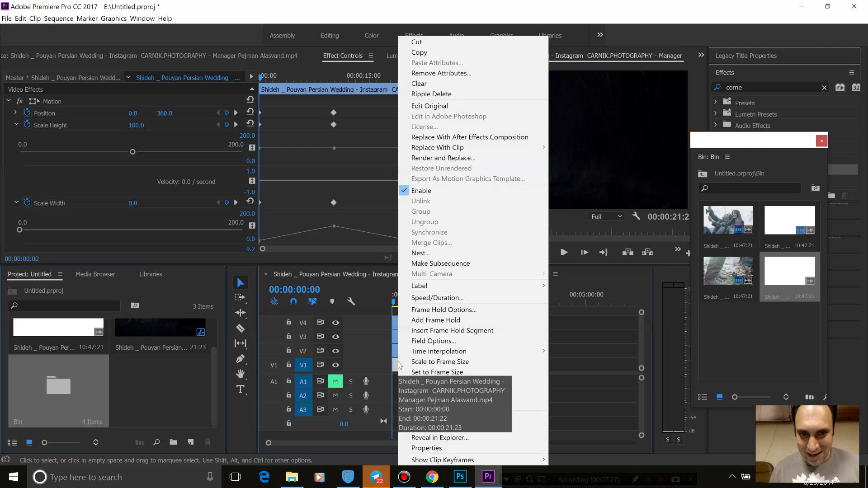
pyautogui.click(24, 18)
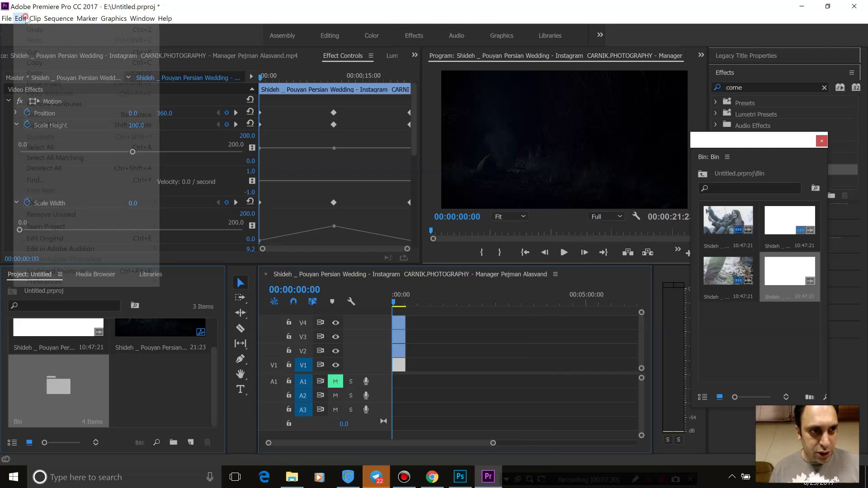
pyautogui.moveTo(32, 21)
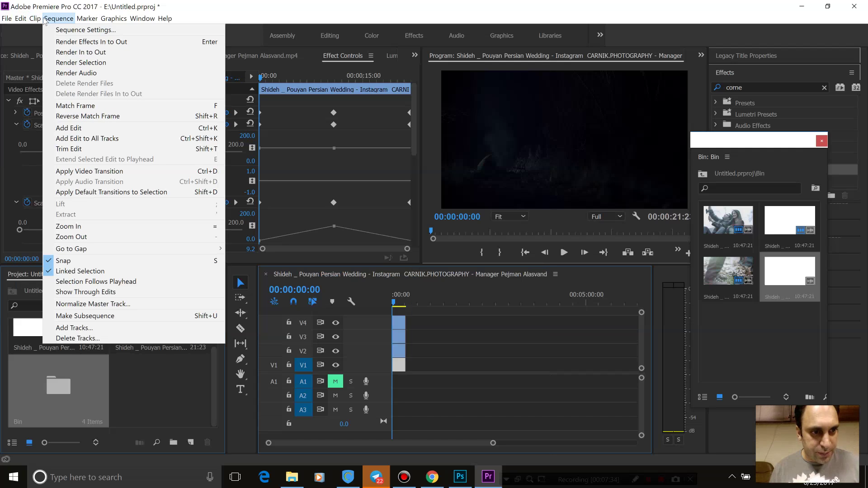
pyautogui.click(68, 1)
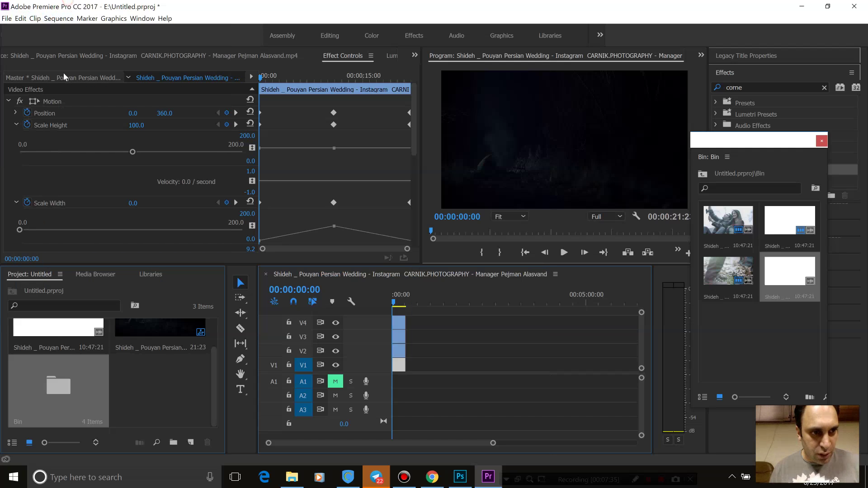
# Step: Copy the Motion effect, then collapse the Motion, Opacity and Corner Pin effects
pyautogui.rightClick(50, 100)
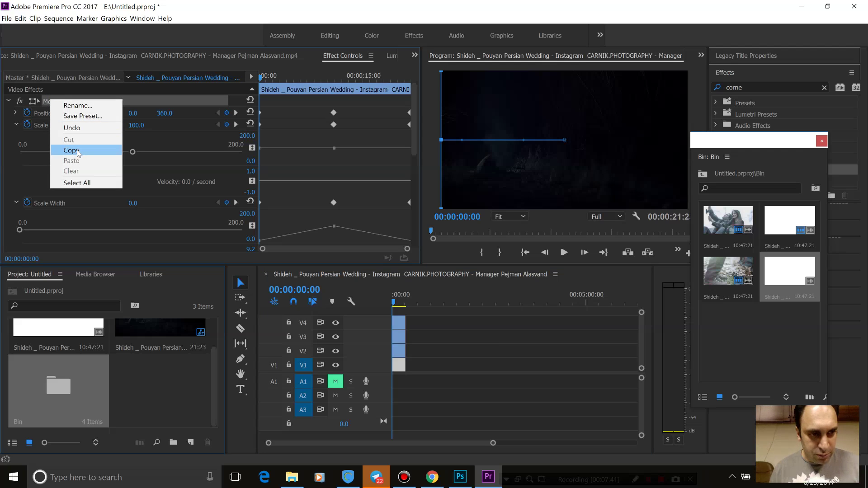
pyautogui.click(32, 98)
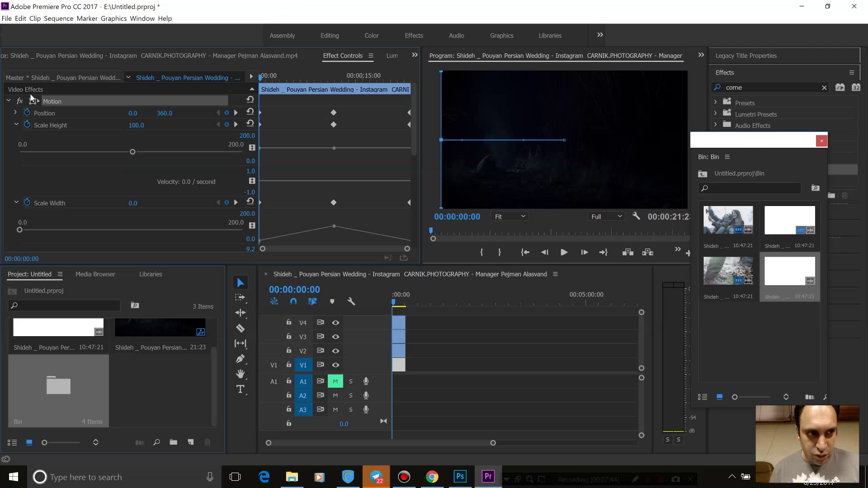
pyautogui.click(9, 101)
pyautogui.click(8, 113)
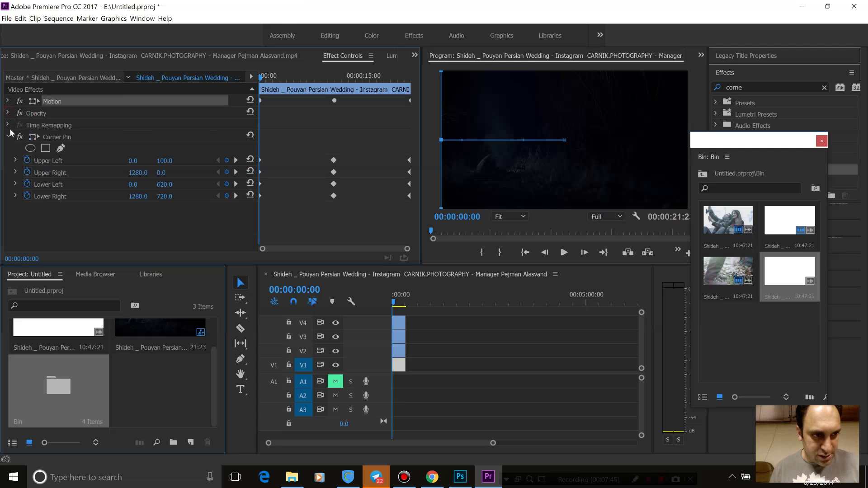
pyautogui.click(9, 137)
pyautogui.rightClick(108, 214)
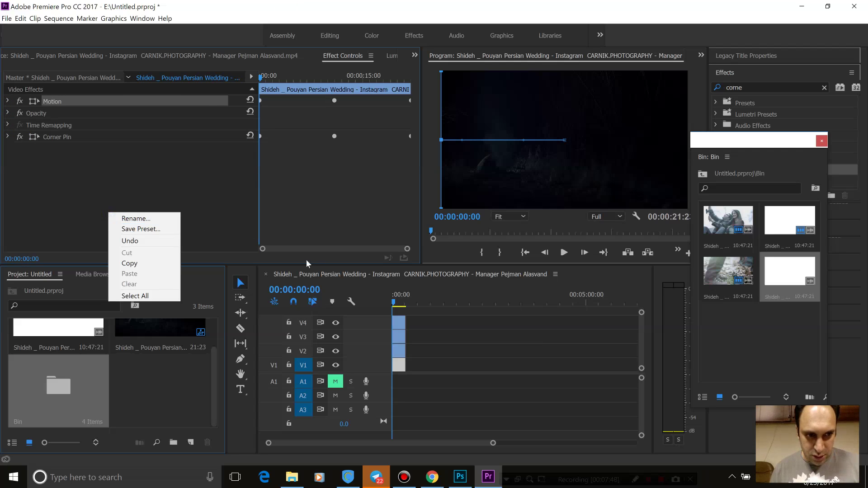
pyautogui.click(229, 215)
# Step: Make the timeline active with the V1 clip selected and bring up the menu commands
pyautogui.rightClick(401, 368)
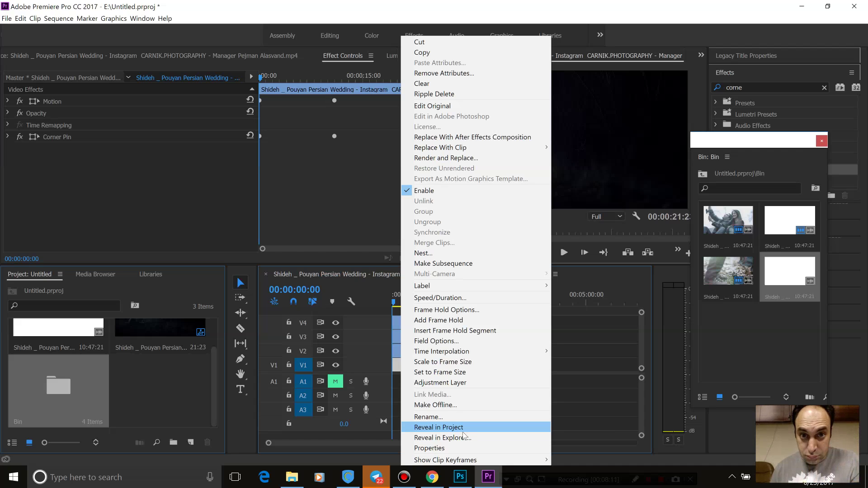
pyautogui.click(400, 365)
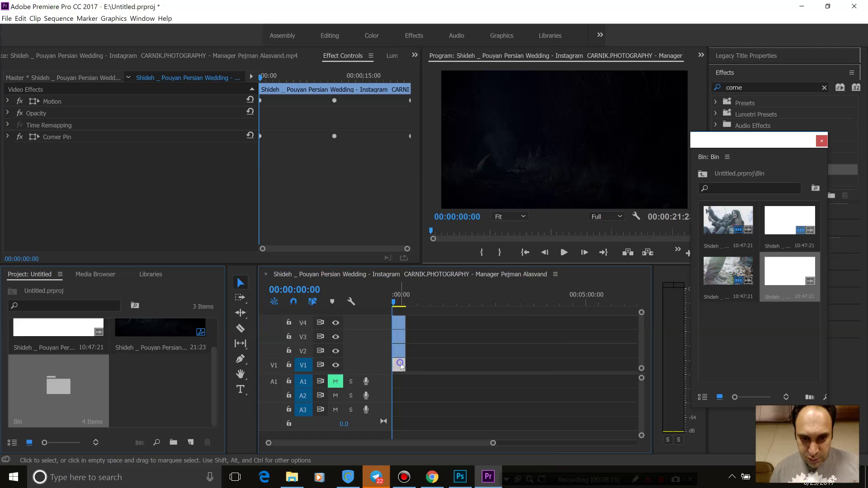
pyautogui.rightClick(400, 365)
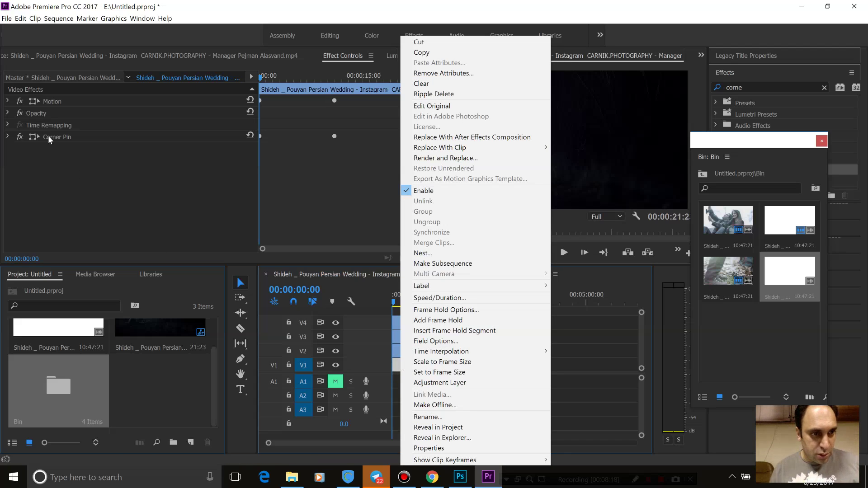
pyautogui.rightClick(28, 91)
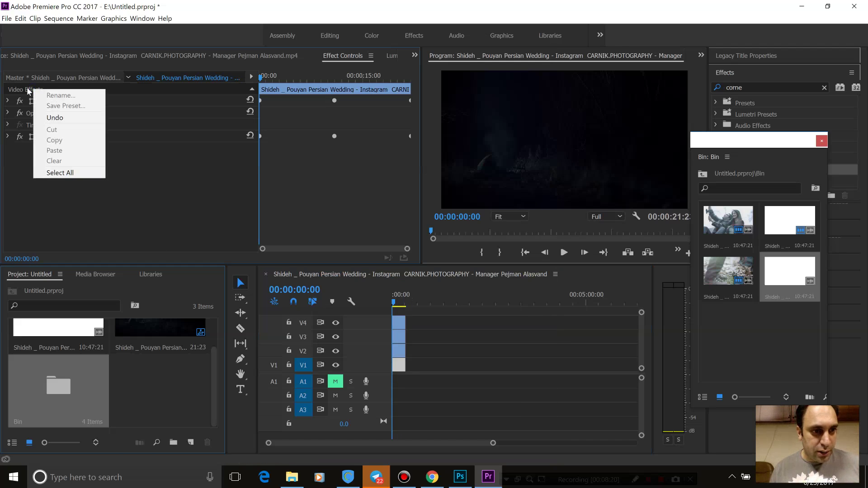
pyautogui.click(26, 90)
pyautogui.click(389, 353)
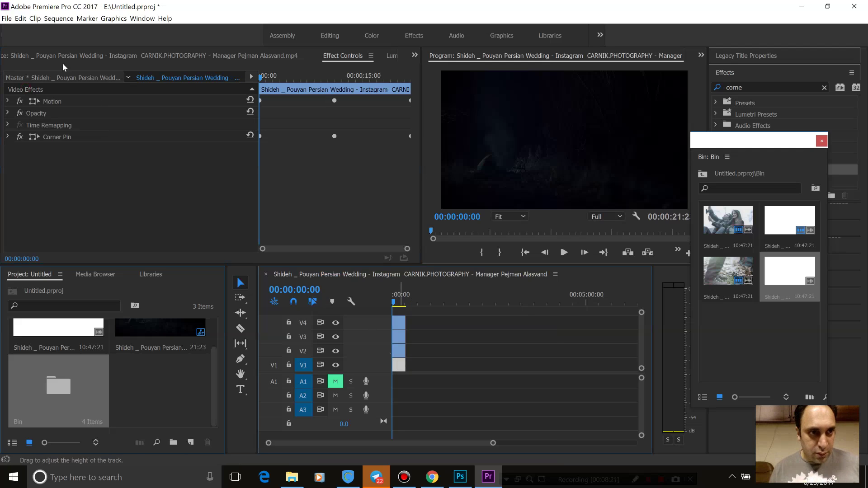
pyautogui.click(49, 20)
pyautogui.moveTo(37, 21)
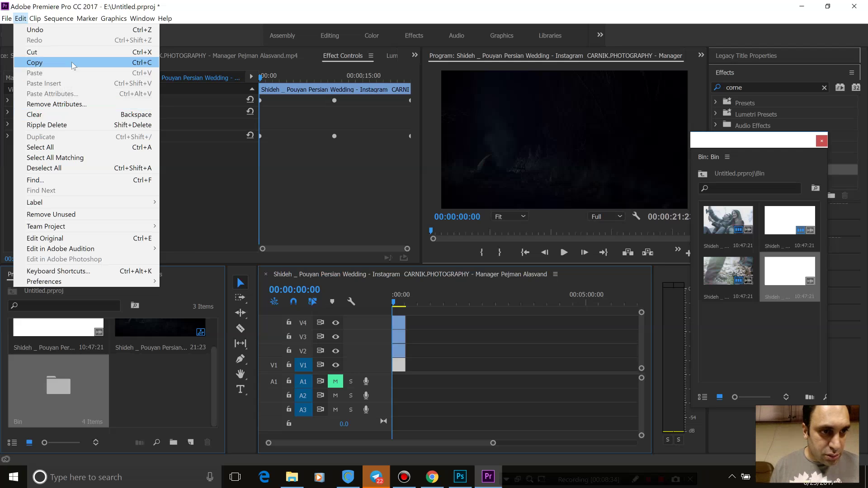
# Step: Paste the V1 clip's Motion, Opacity, Time Remapping and Corner Pin attributes onto the V2, V3 and V4 clips
pyautogui.click(72, 62)
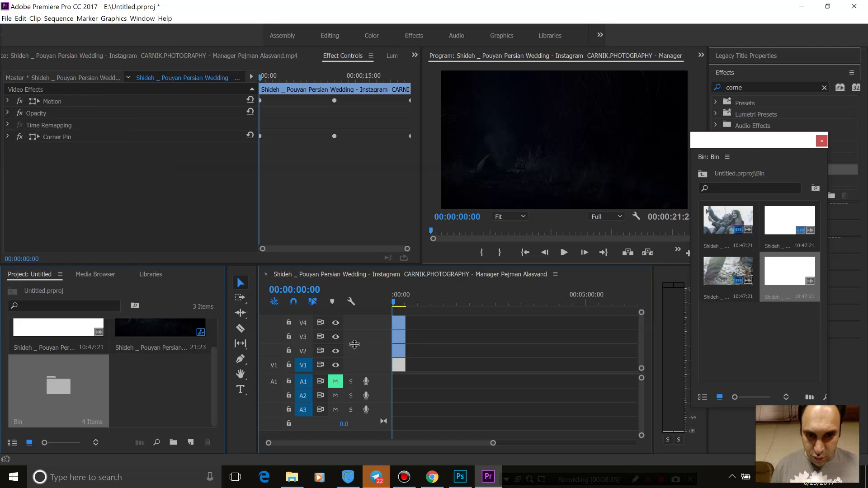
pyautogui.rightClick(396, 350)
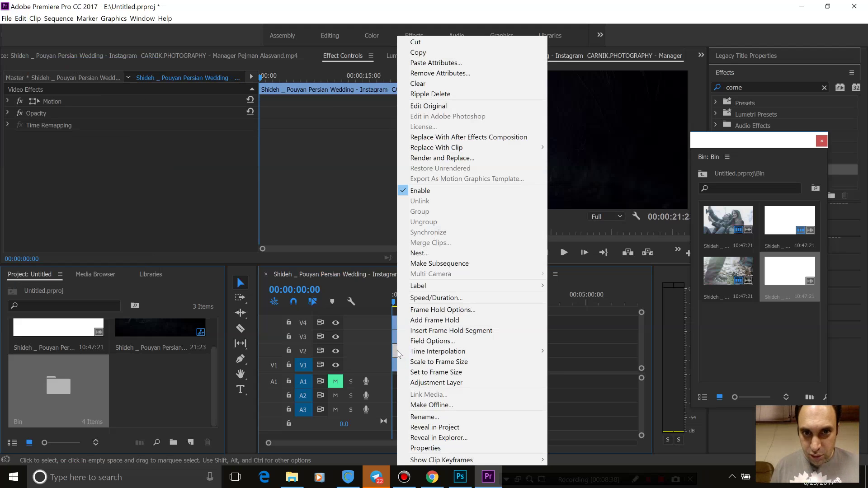
pyautogui.click(422, 62)
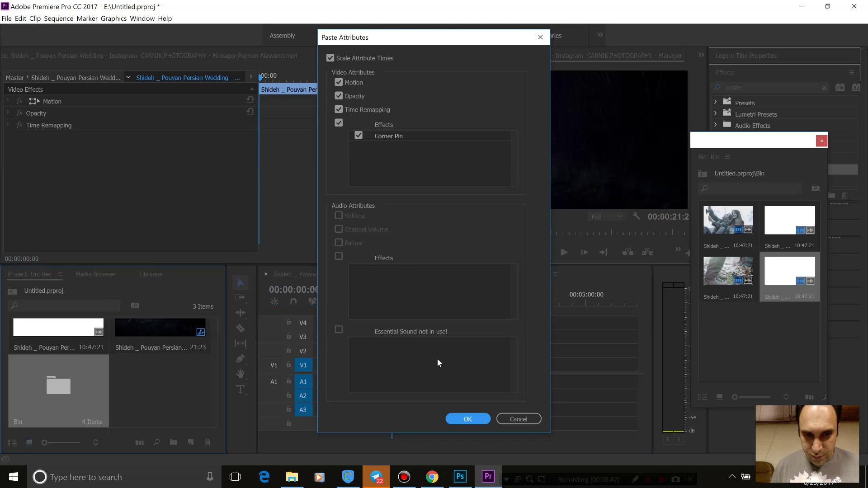
pyautogui.click(466, 418)
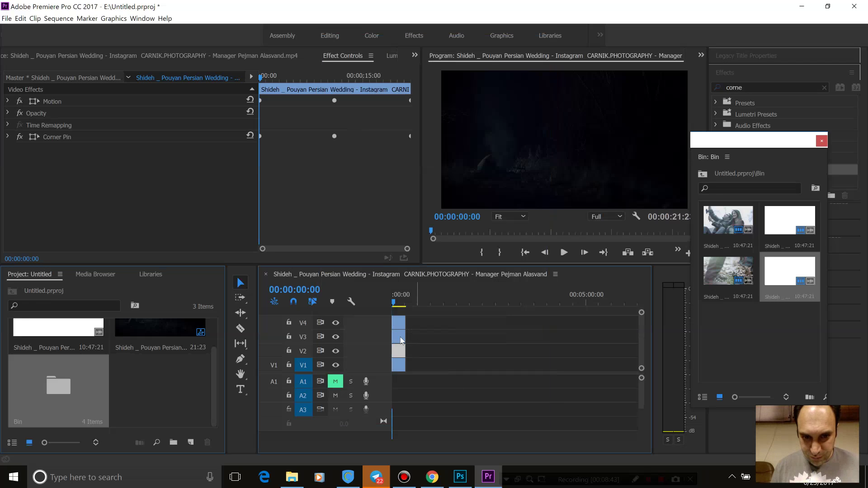
pyautogui.rightClick(400, 338)
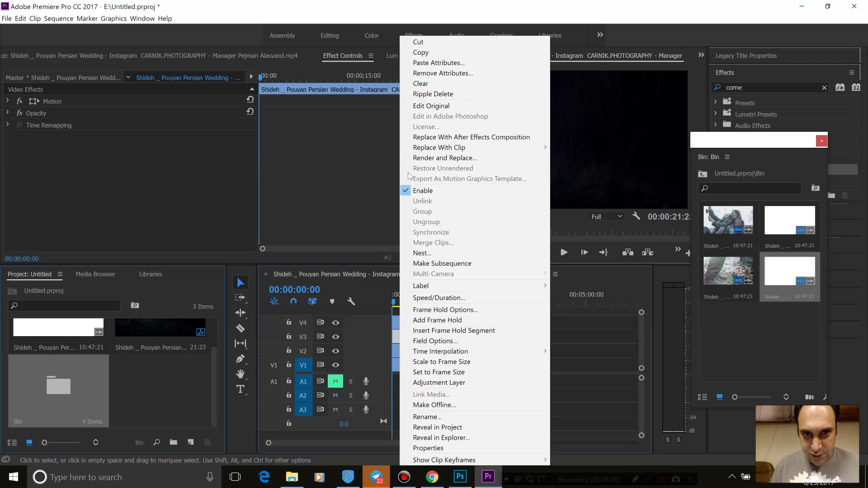
pyautogui.click(423, 62)
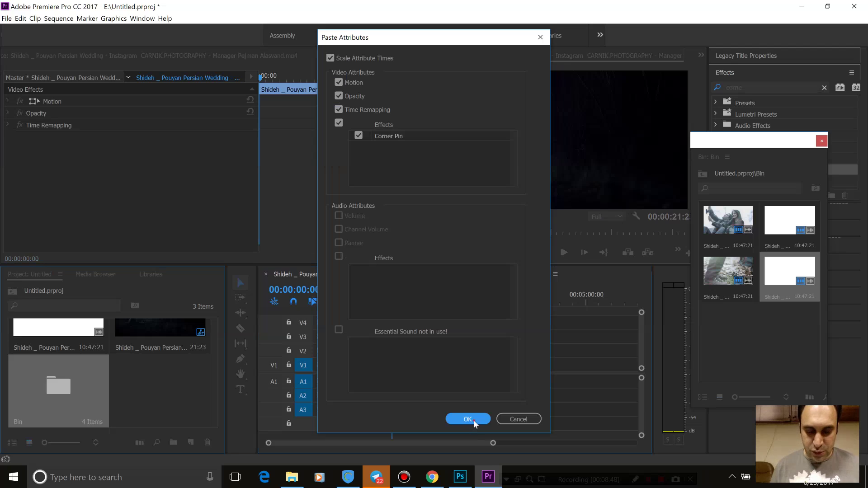
pyautogui.click(472, 419)
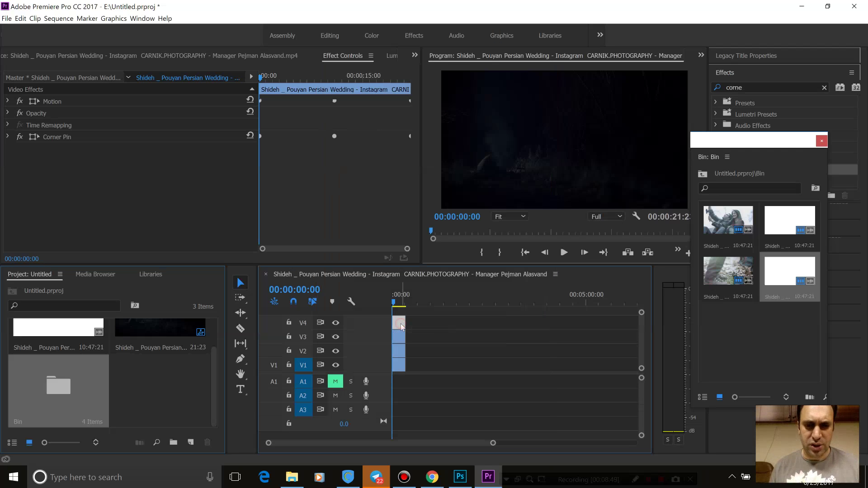
pyautogui.rightClick(401, 324)
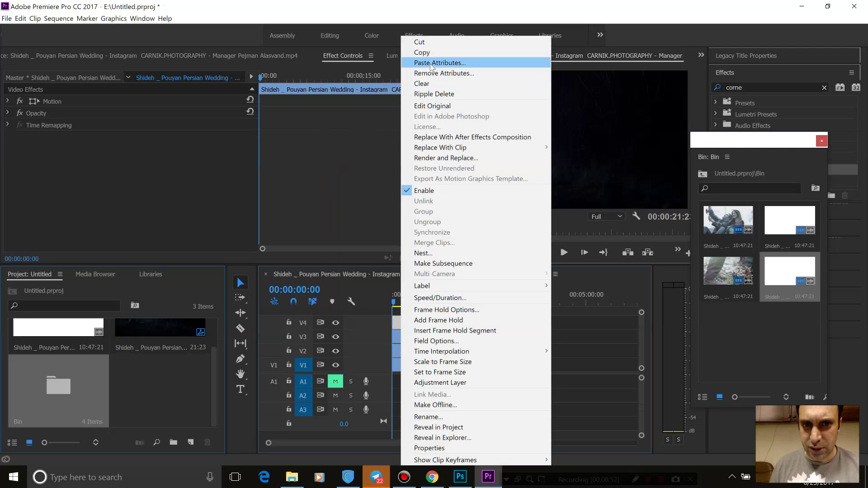
pyautogui.click(430, 64)
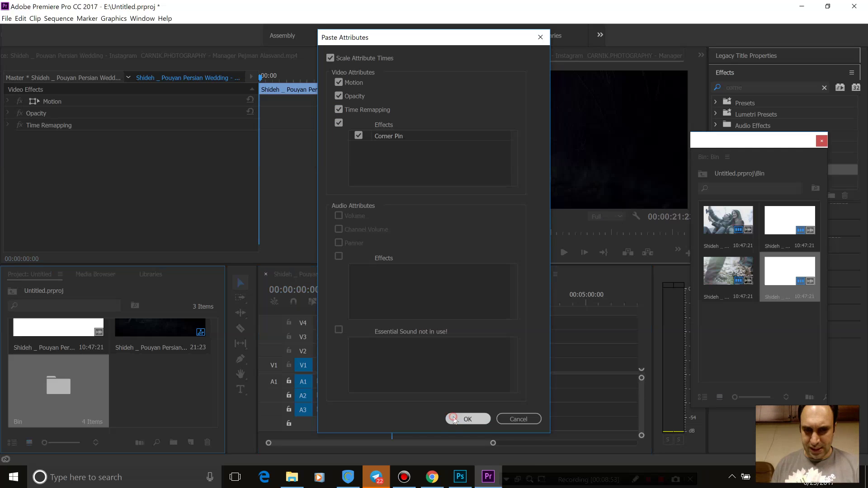
pyautogui.click(468, 418)
# Step: Slide the V4, V3 and V2 clips progressively later and play the sequence from the start
pyautogui.moveTo(394, 303); pyautogui.dragTo(400, 304)
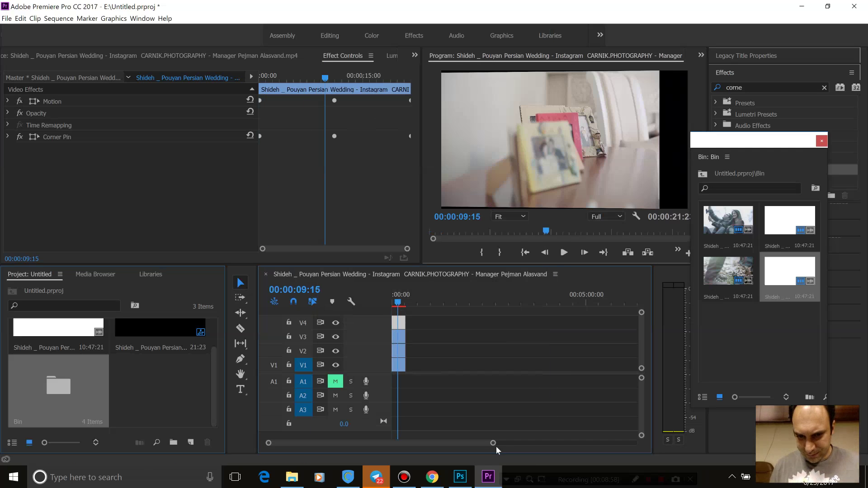
pyautogui.moveTo(481, 444); pyautogui.dragTo(391, 444)
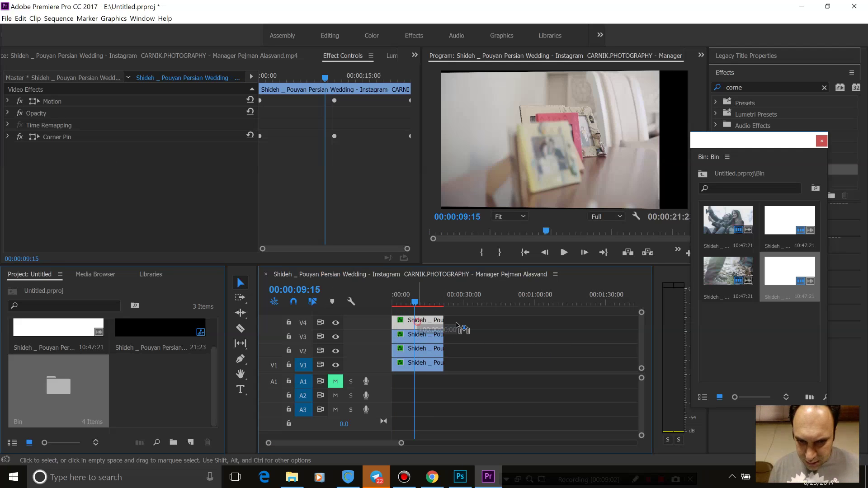
pyautogui.moveTo(456, 324); pyautogui.dragTo(467, 353)
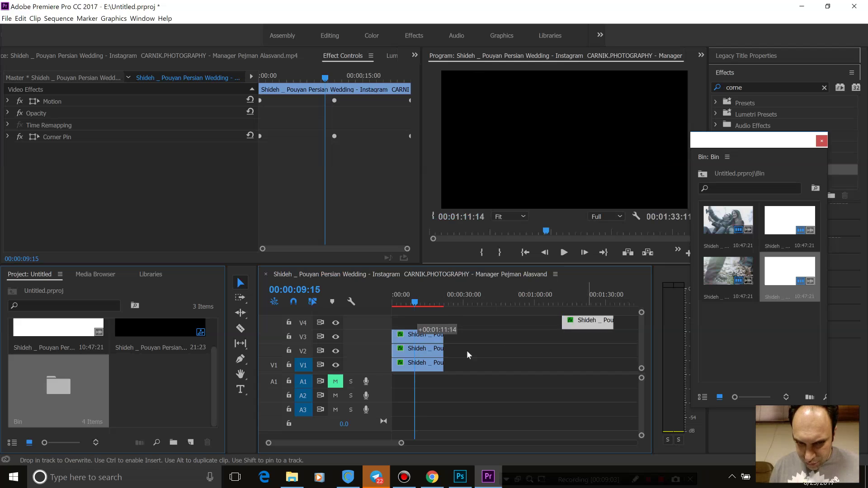
pyautogui.moveTo(418, 334); pyautogui.dragTo(522, 335)
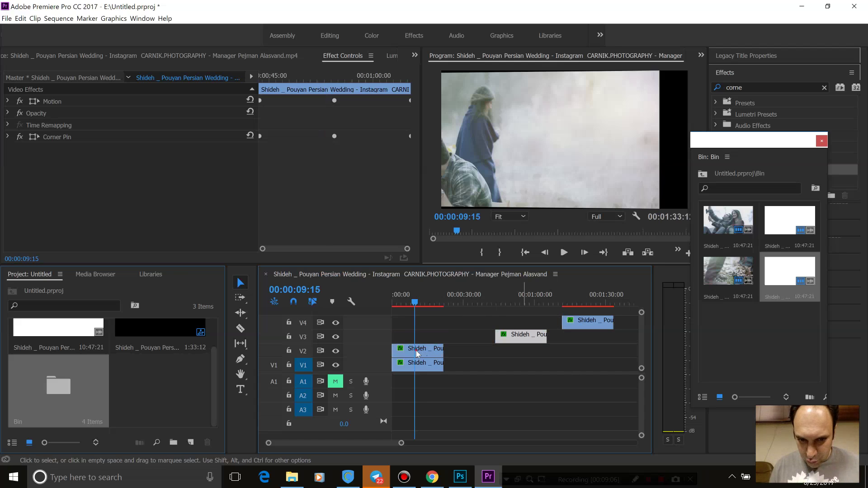
pyautogui.moveTo(416, 351); pyautogui.dragTo(481, 350)
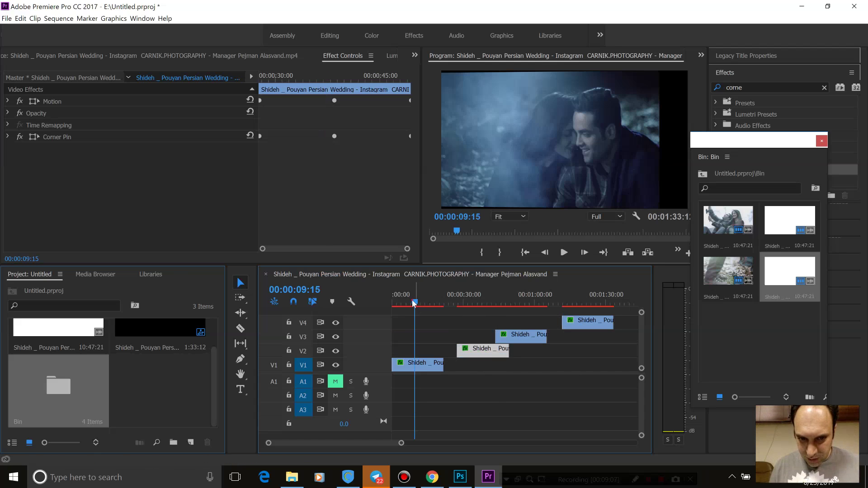
pyautogui.moveTo(414, 303); pyautogui.dragTo(387, 299)
pyautogui.press('space')
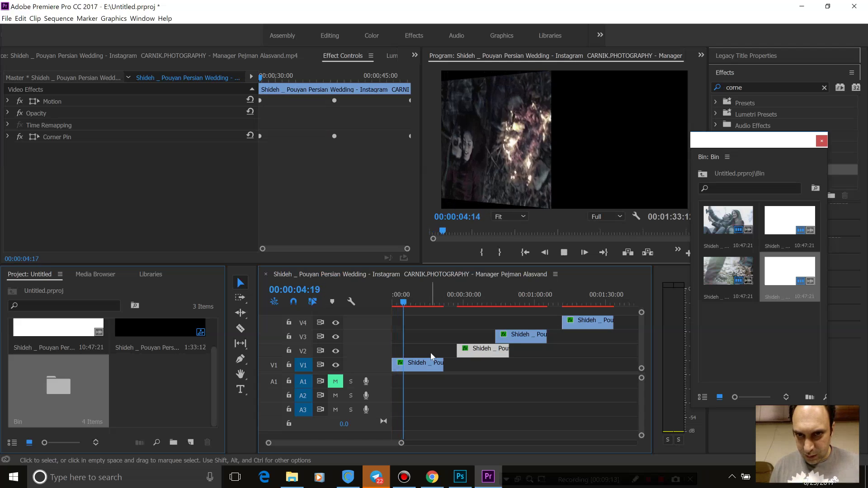
# Step: Start the V2 clip at the first clip's Corner Pin keyframe, 00:00:10:21, and preview the turn
pyautogui.click(336, 78)
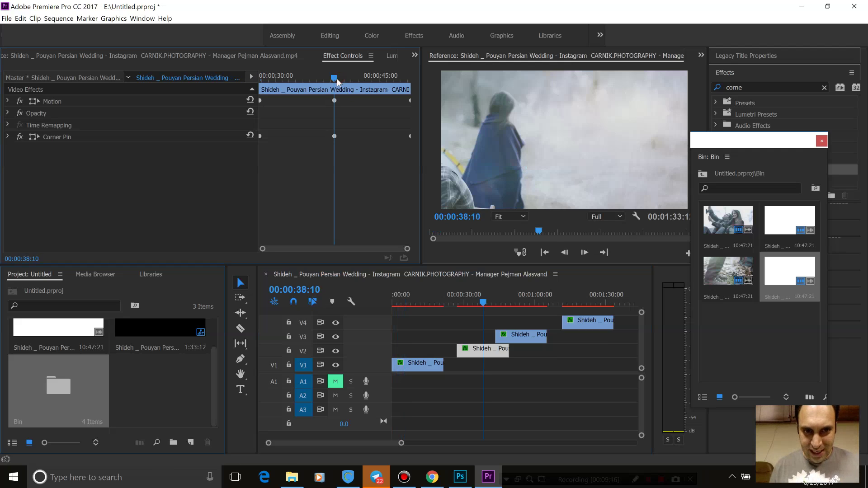
pyautogui.click(422, 364)
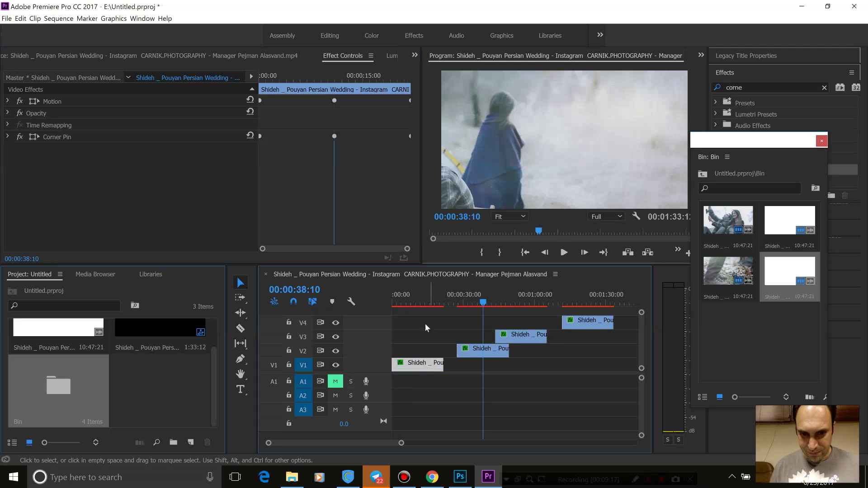
pyautogui.click(314, 77)
pyautogui.click(334, 77)
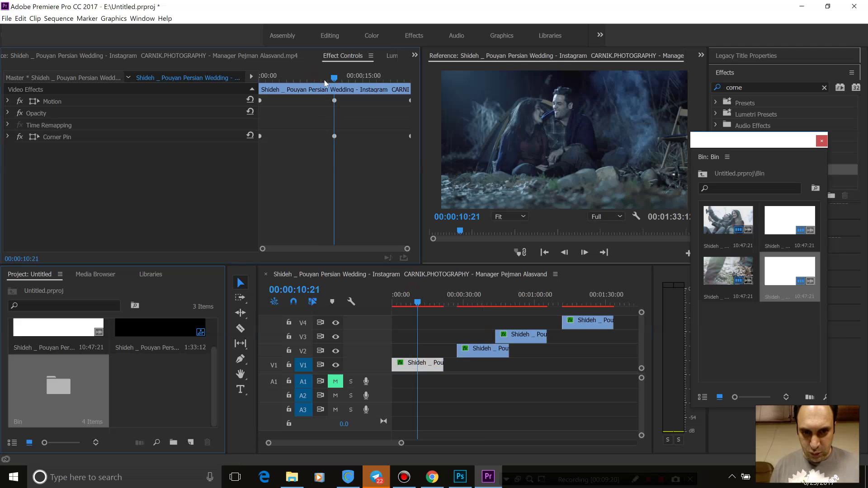
pyautogui.click(459, 351)
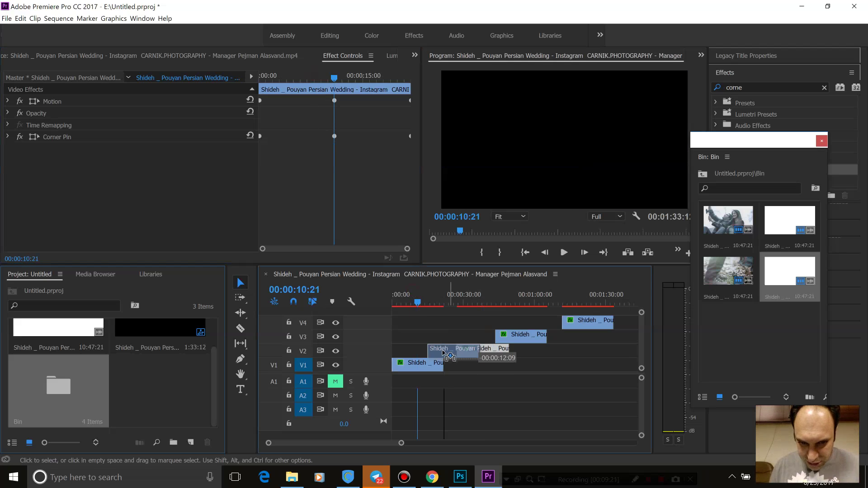
pyautogui.moveTo(459, 353); pyautogui.dragTo(419, 353)
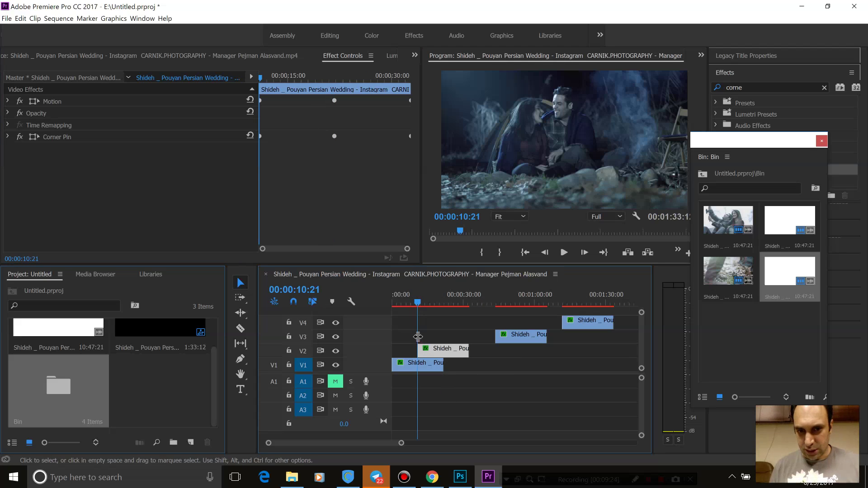
pyautogui.press('space')
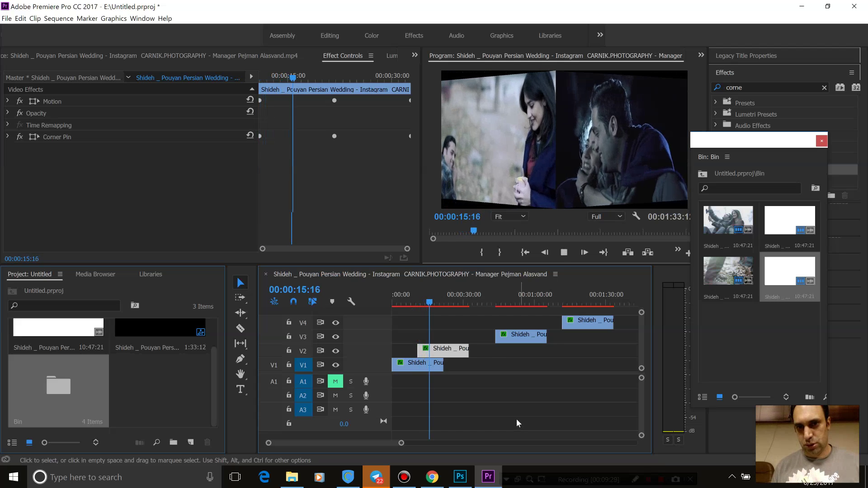
pyautogui.click(457, 352)
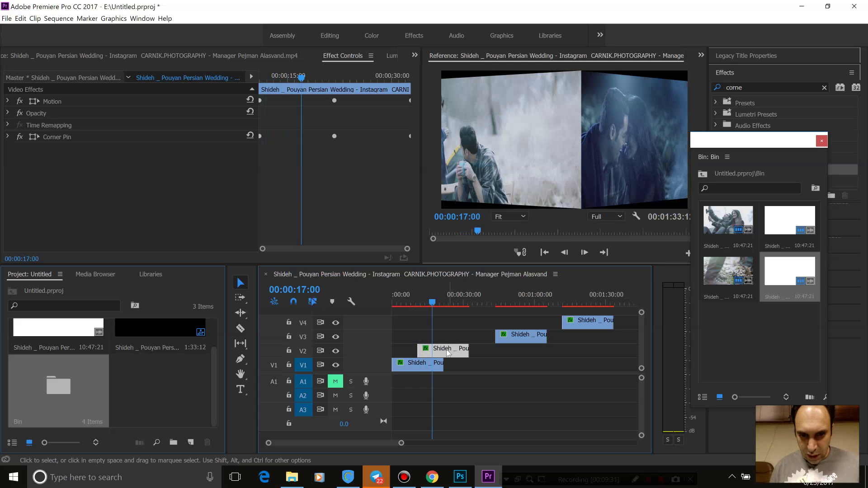
# Step: Start V3 at 00:00:21:17 and V4 at 00:00:32:19 on the Corner Pin keyframes, then preview
pyautogui.click(334, 75)
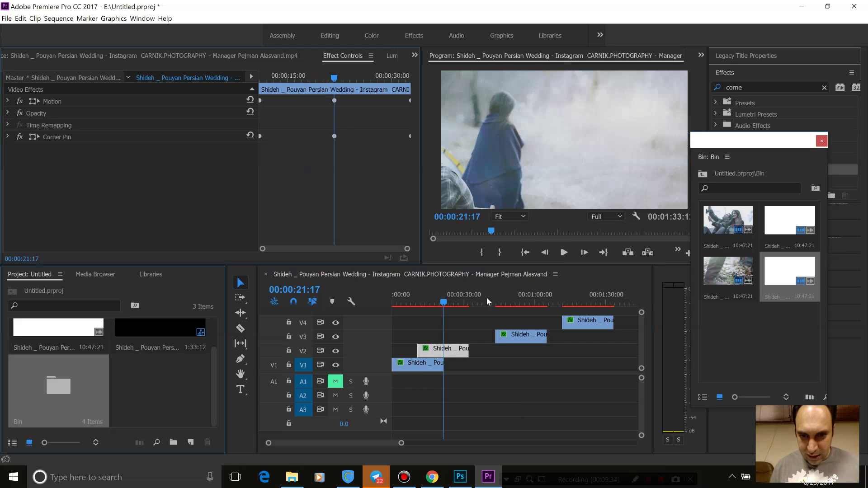
pyautogui.moveTo(520, 334); pyautogui.dragTo(467, 335)
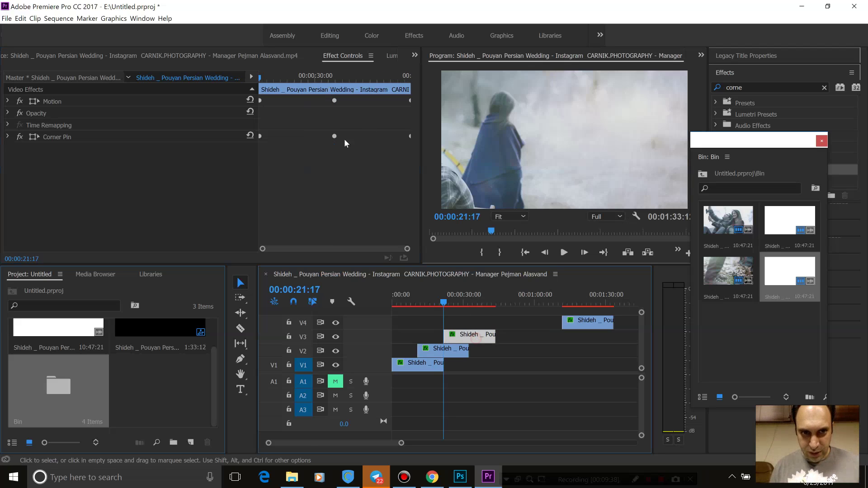
pyautogui.click(334, 76)
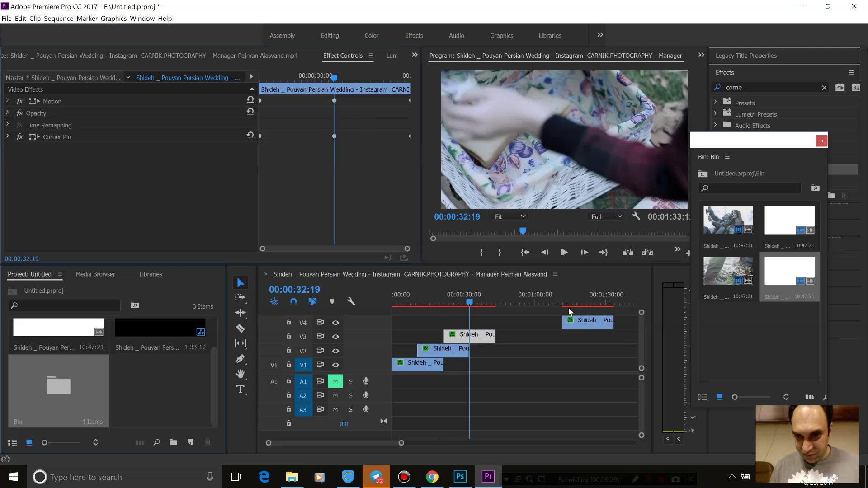
pyautogui.moveTo(584, 320); pyautogui.dragTo(485, 322)
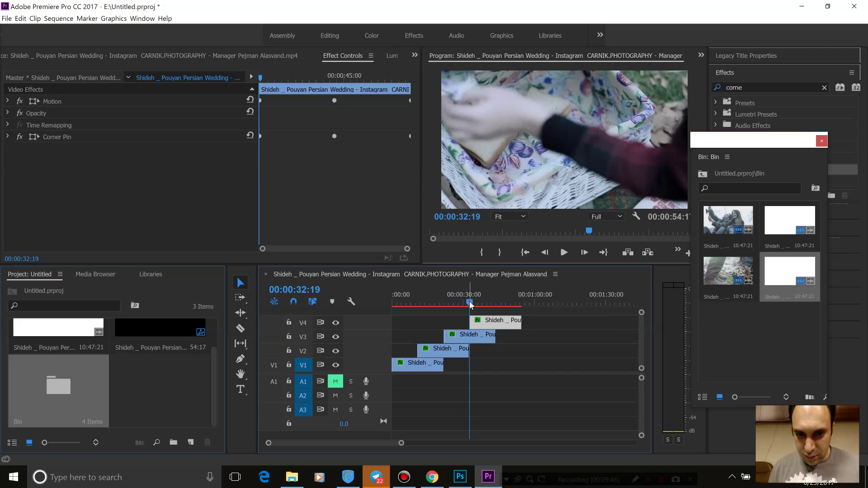
pyautogui.moveTo(471, 305); pyautogui.dragTo(480, 304)
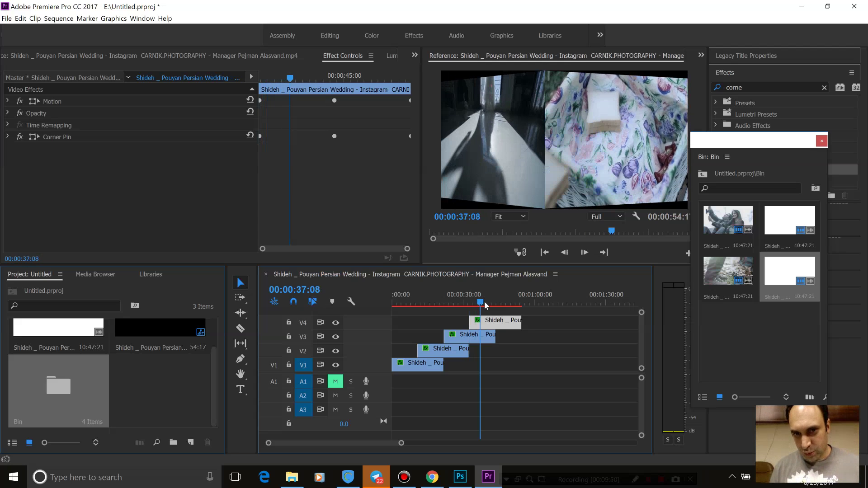
pyautogui.moveTo(481, 302); pyautogui.dragTo(504, 305)
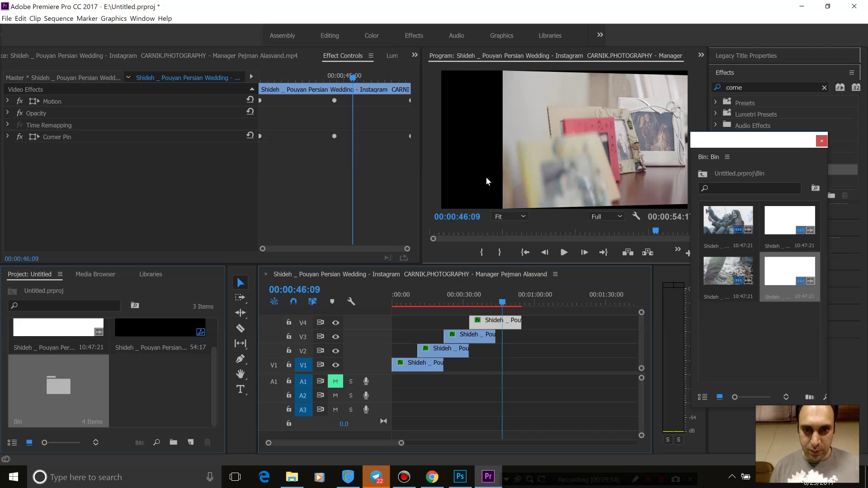
pyautogui.click(416, 367)
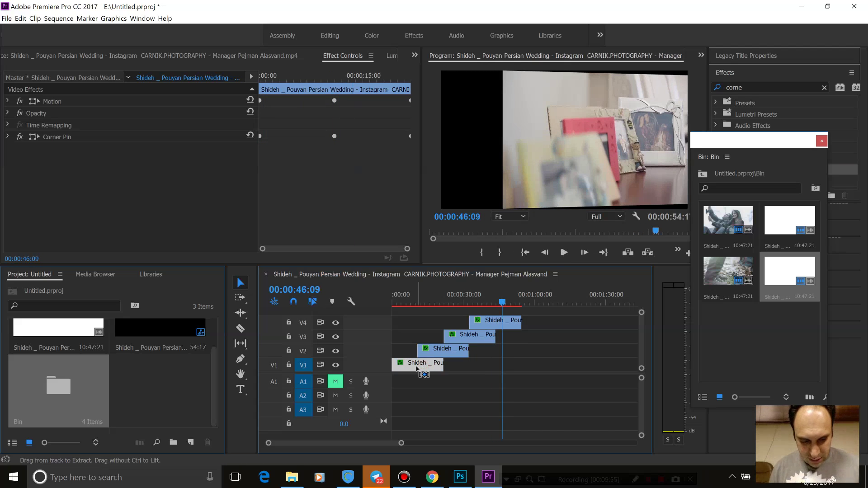
pyautogui.click(527, 301)
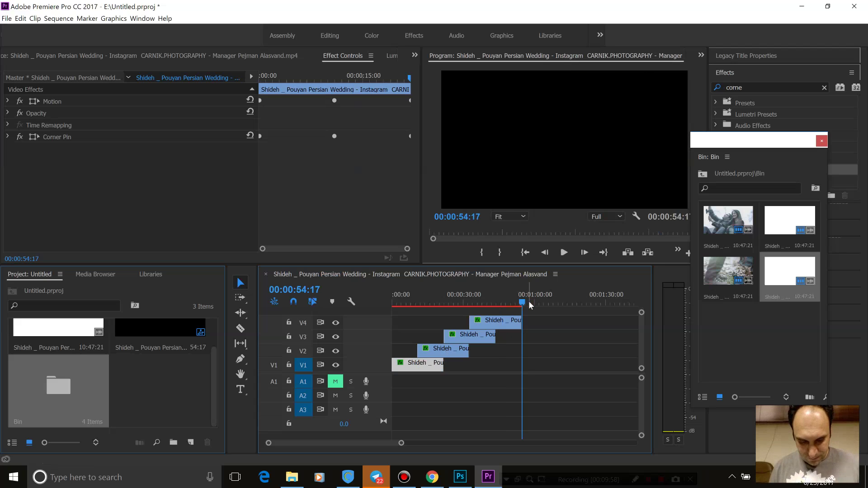
# Step: Paste a copy of the first clip after the V3 clip and move it onto a new V5 track at 00:00:43:15
pyautogui.hotkey('ctrl', 'v')
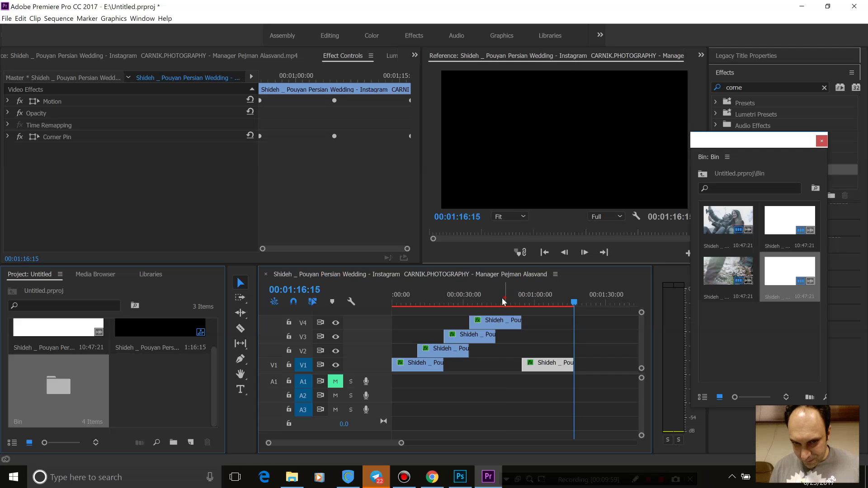
pyautogui.click(498, 301)
pyautogui.moveTo(541, 369); pyautogui.dragTo(515, 341)
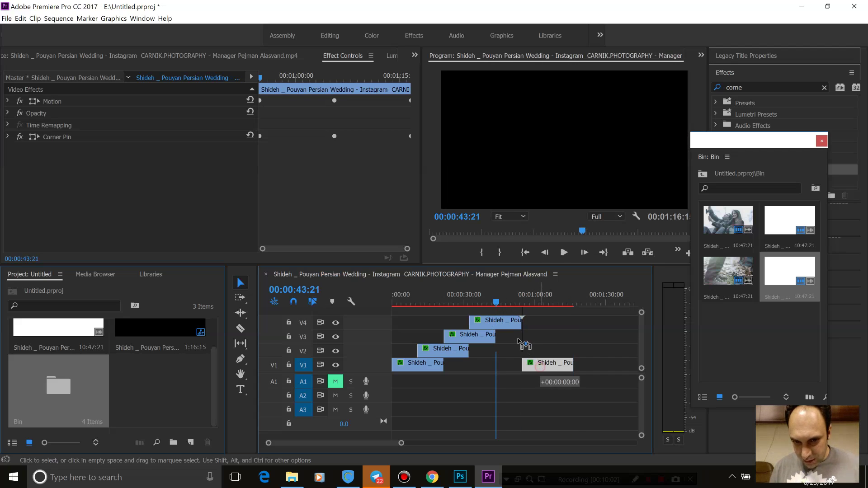
pyautogui.moveTo(502, 309)
pyautogui.mouseDown()
pyautogui.moveTo(513, 302)
pyautogui.moveTo(505, 302)
pyautogui.mouseUp()
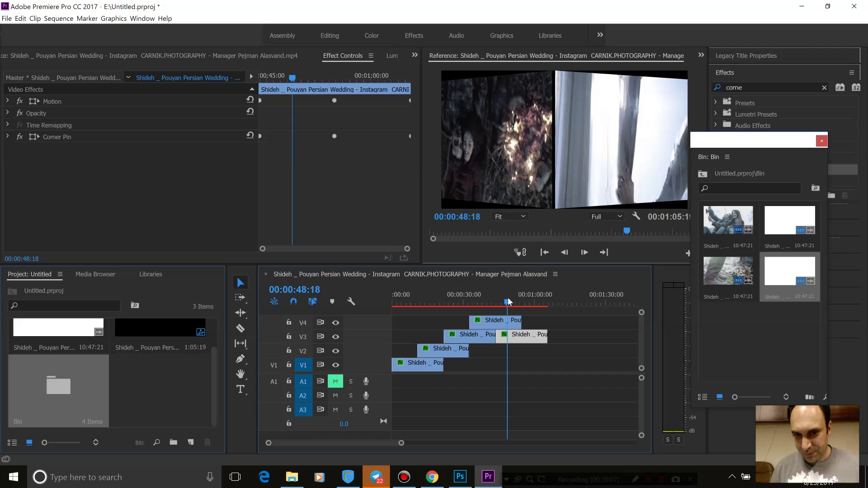
pyautogui.moveTo(357, 81); pyautogui.dragTo(336, 79)
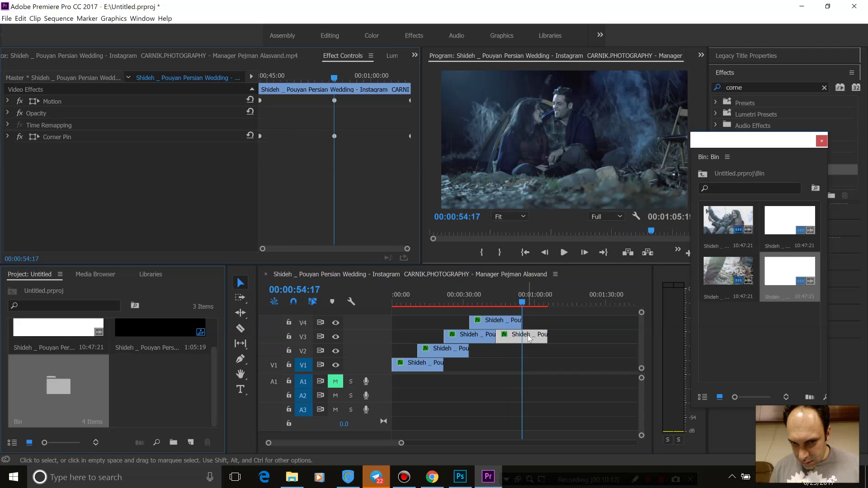
pyautogui.click(500, 322)
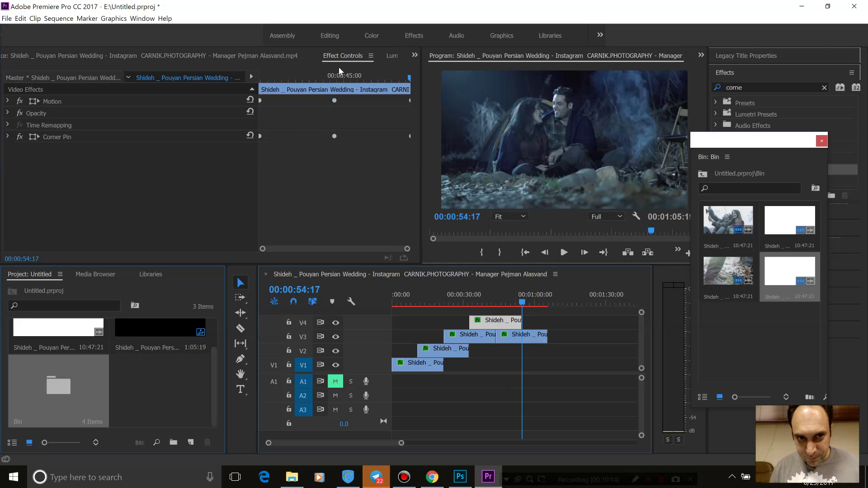
pyautogui.moveTo(338, 76); pyautogui.dragTo(334, 79)
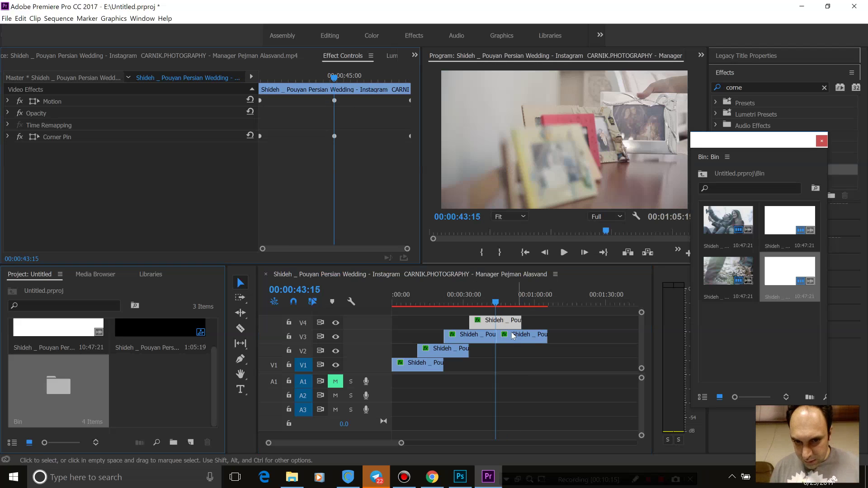
pyautogui.moveTo(514, 337)
pyautogui.mouseDown()
pyautogui.moveTo(507, 303)
pyautogui.moveTo(523, 305)
pyautogui.mouseUp()
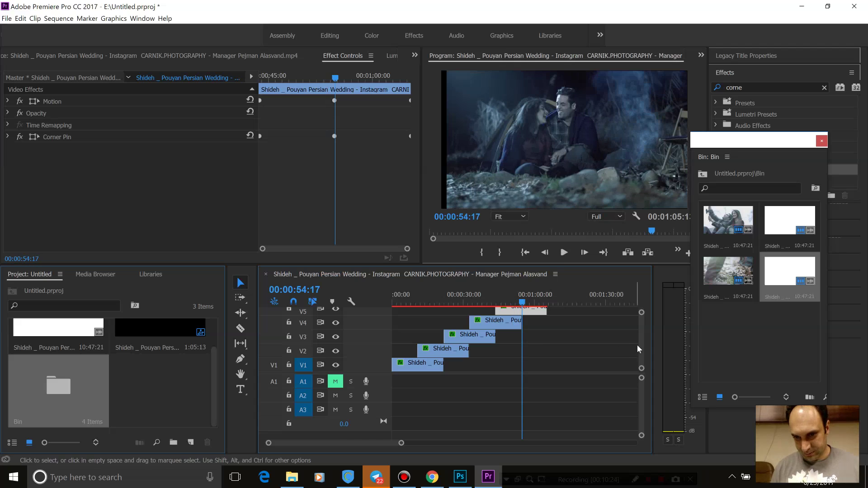
# Step: Trim the V5 clip's end and trim the V1 clip to start at 00:00:10:21, then preview
pyautogui.scroll(2, 641, 346)
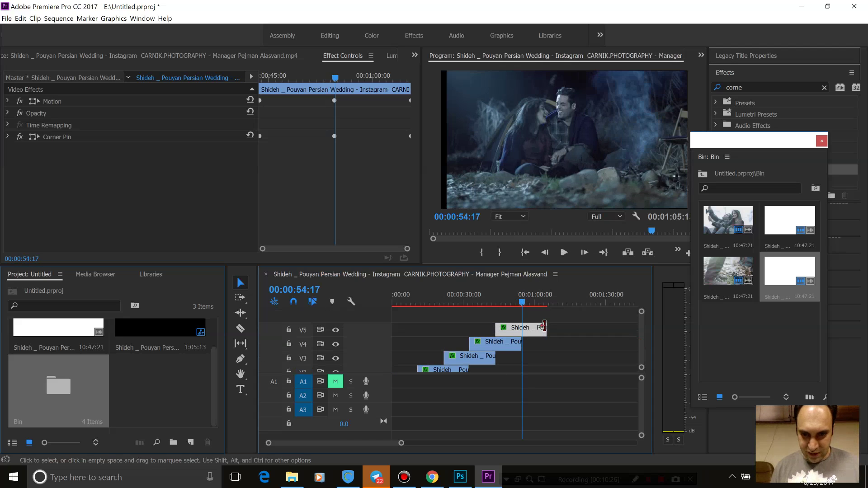
pyautogui.moveTo(541, 326); pyautogui.dragTo(574, 333)
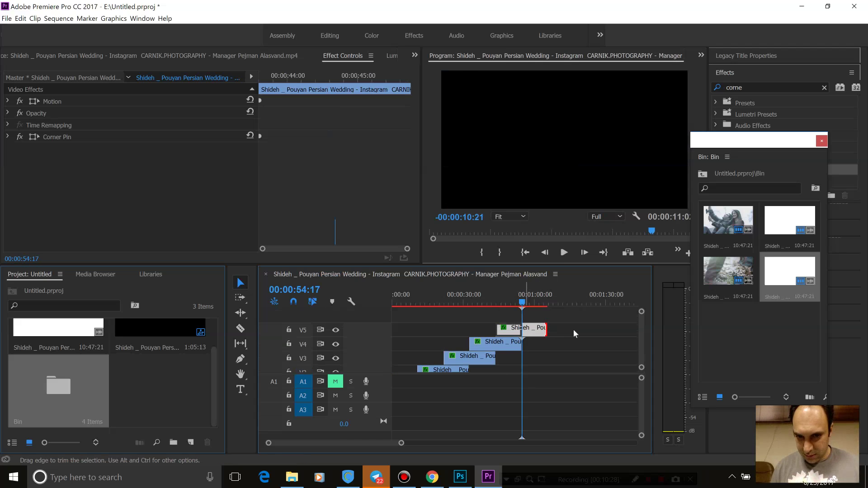
pyautogui.scroll(-2, 641, 340)
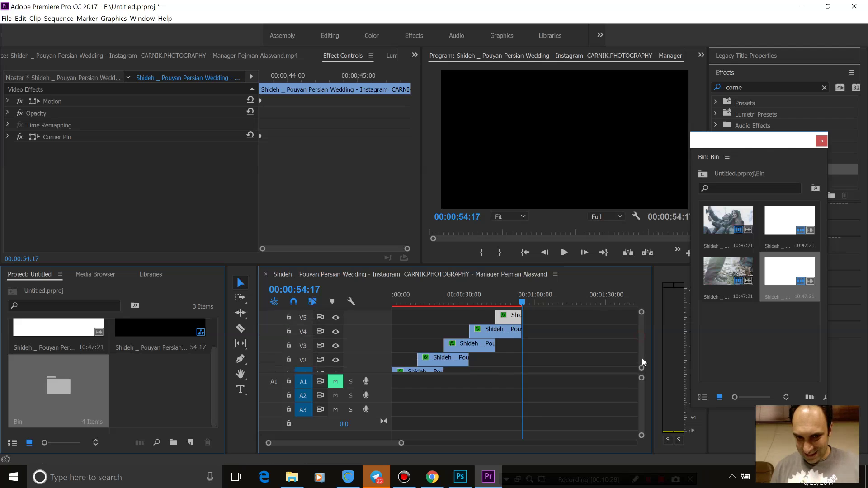
pyautogui.click(418, 302)
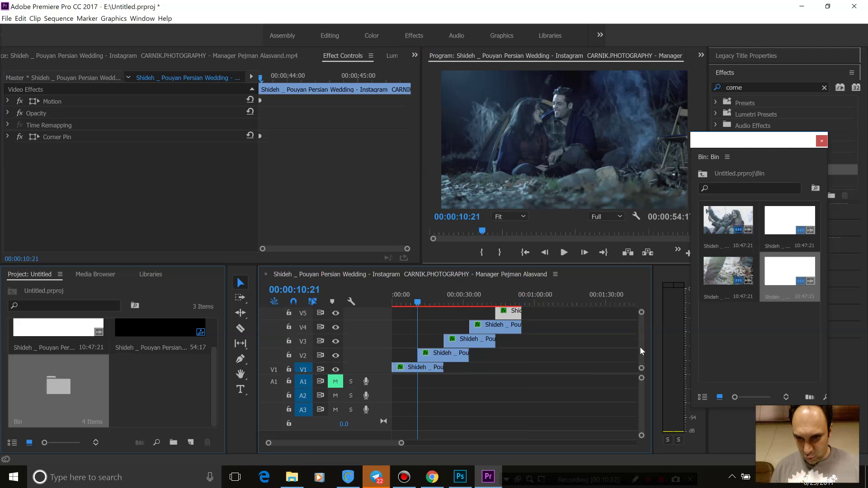
pyautogui.scroll(-1, 452, 360)
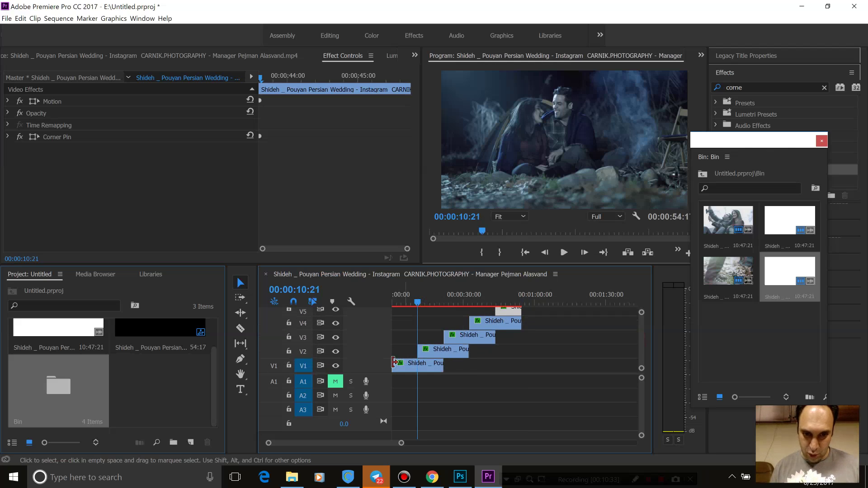
pyautogui.moveTo(402, 362); pyautogui.dragTo(421, 363)
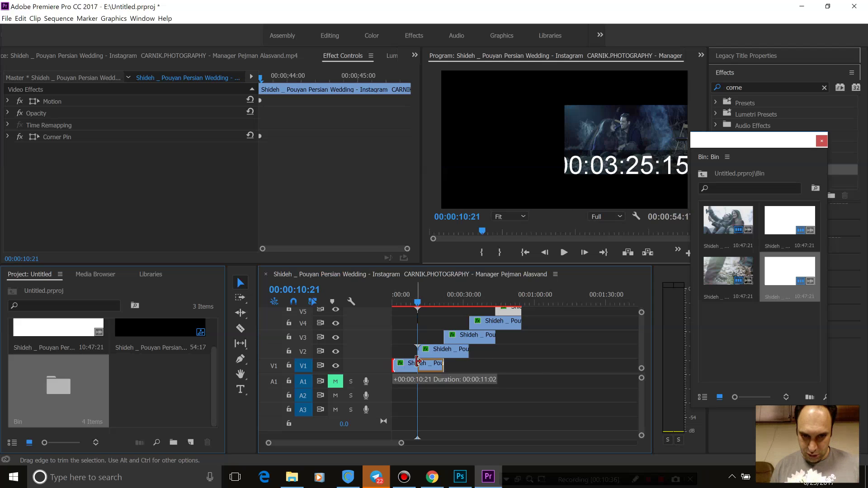
pyautogui.press('space')
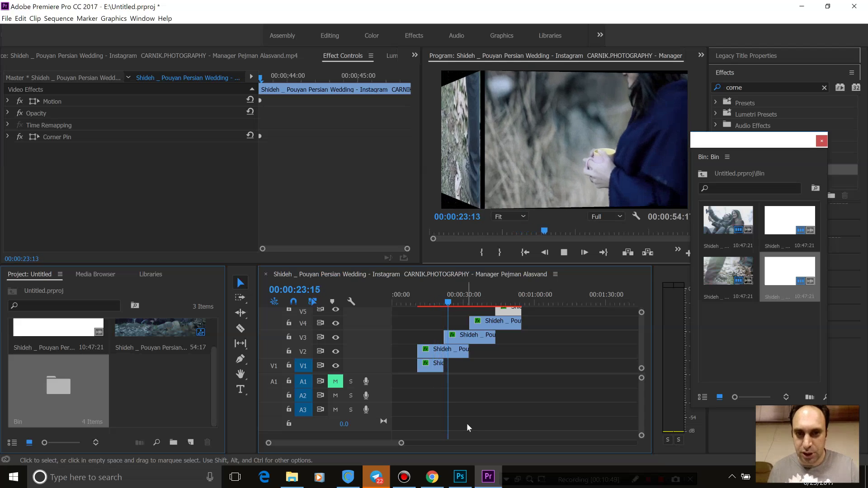
# Step: Snap the V3 clip's start to the V2 clip's last Corner Pin keyframe
pyautogui.click(441, 339)
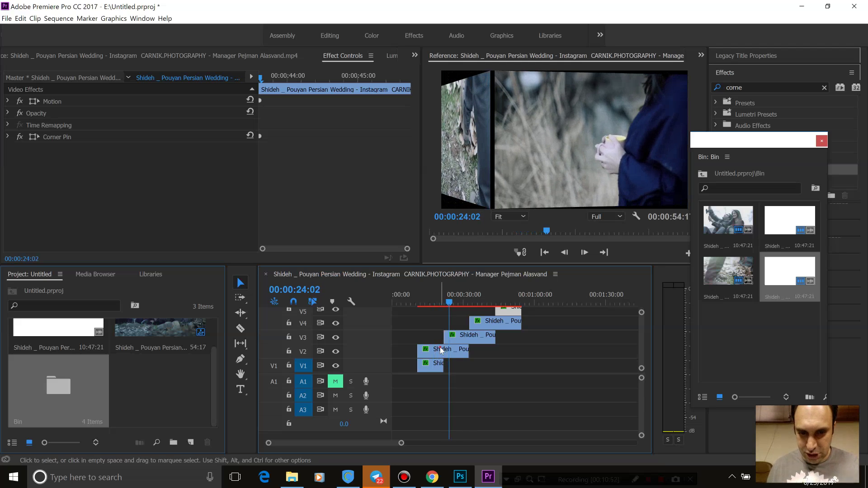
pyautogui.click(440, 349)
pyautogui.moveTo(339, 83); pyautogui.dragTo(335, 82)
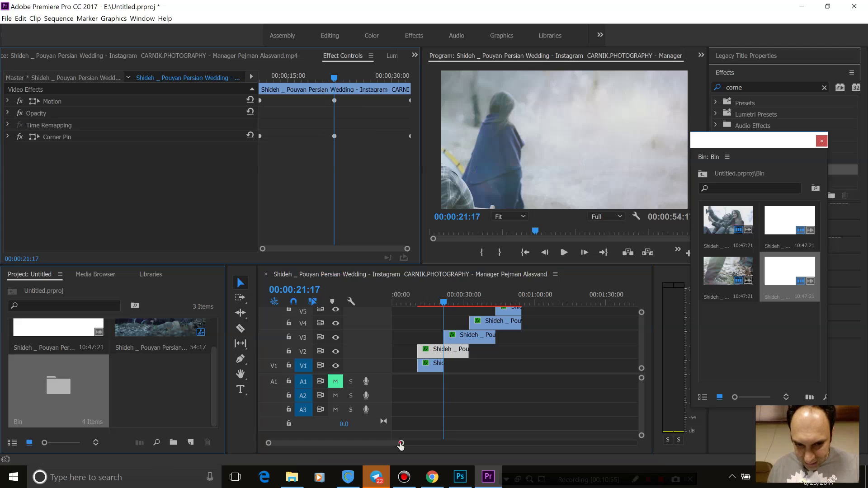
pyautogui.moveTo(400, 445); pyautogui.dragTo(323, 443)
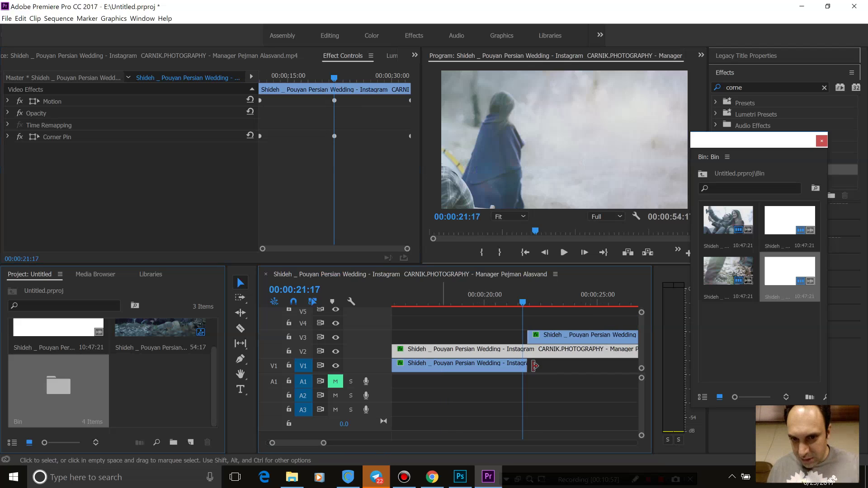
pyautogui.moveTo(560, 344); pyautogui.dragTo(555, 342)
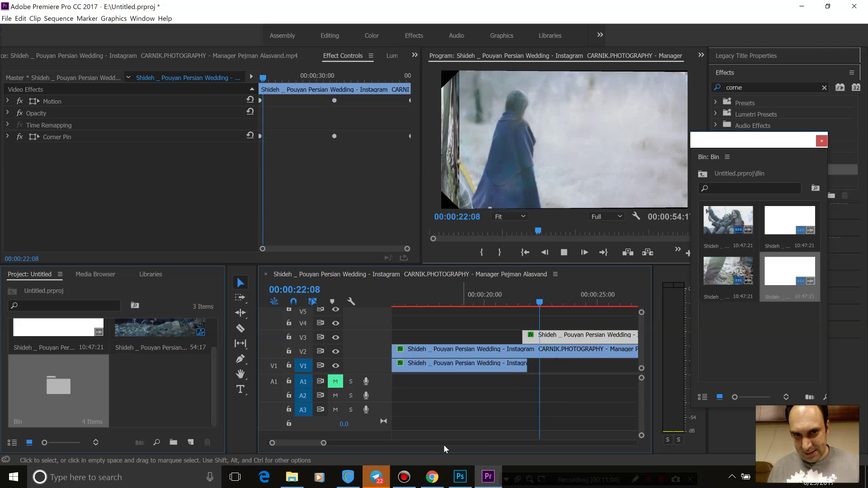
pyautogui.moveTo(322, 443); pyautogui.dragTo(347, 444)
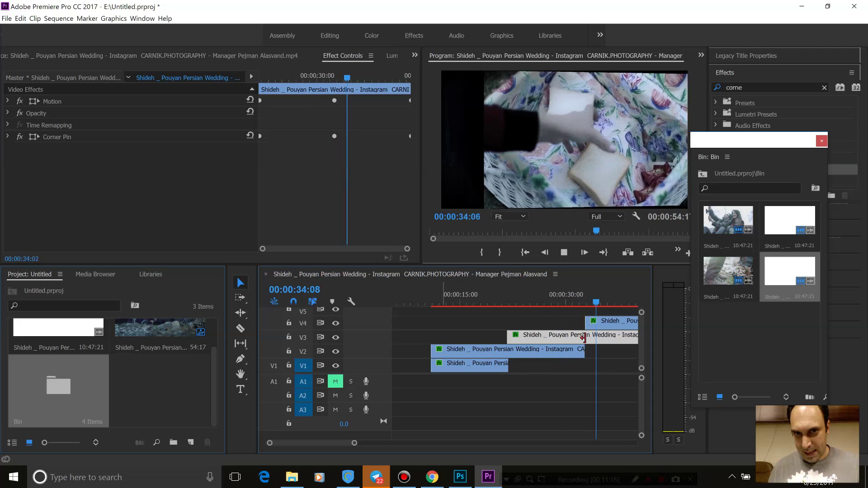
# Step: Snap V4 to the keyframe at 32:13 and V5 to the V4 clip's last keyframe
pyautogui.press('space')
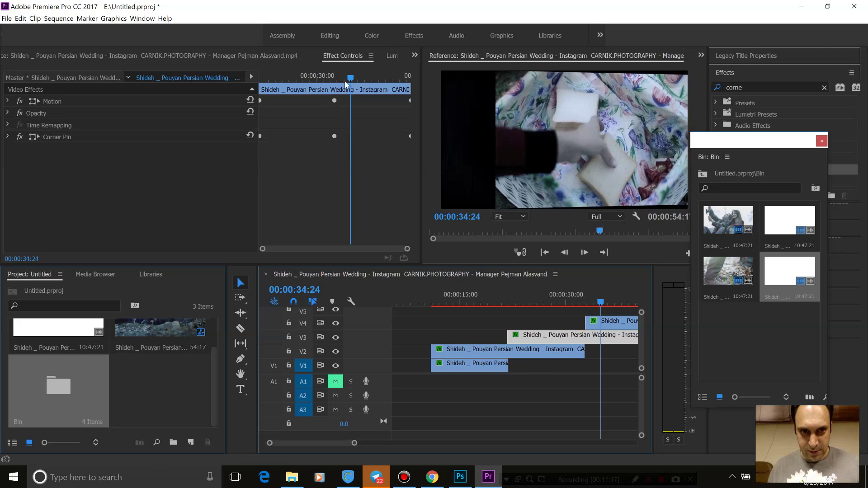
pyautogui.click(342, 77)
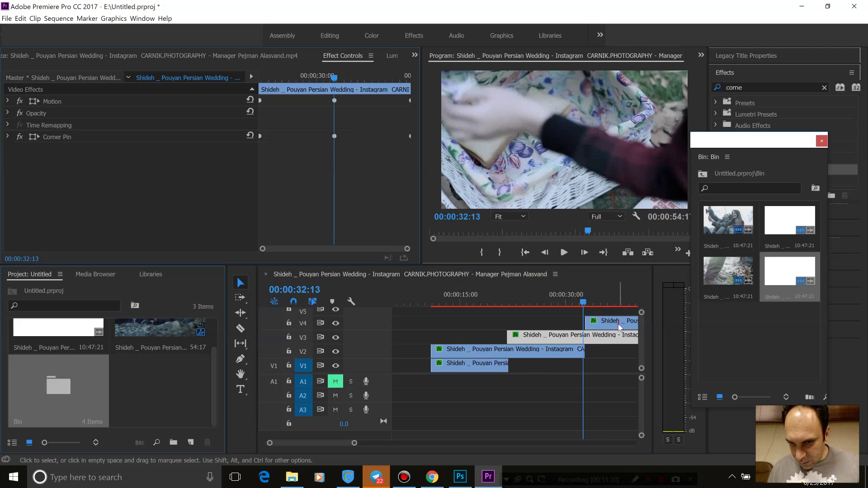
pyautogui.moveTo(619, 328); pyautogui.dragTo(617, 327)
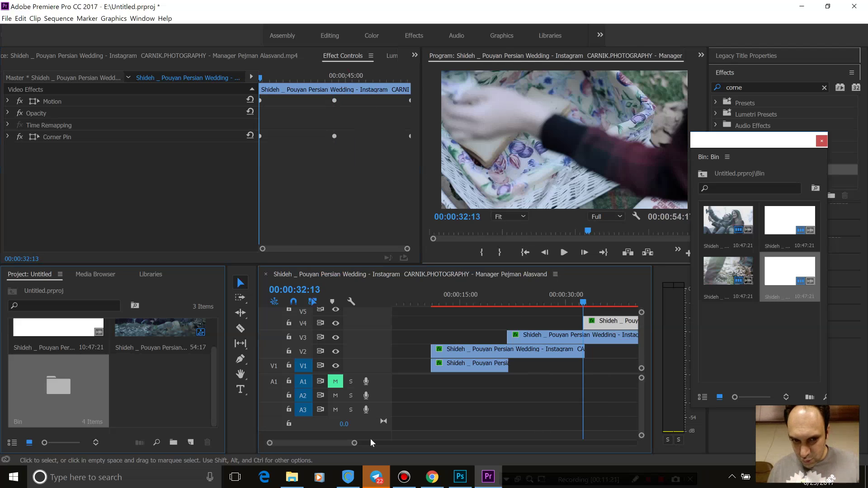
pyautogui.moveTo(347, 443); pyautogui.dragTo(351, 442)
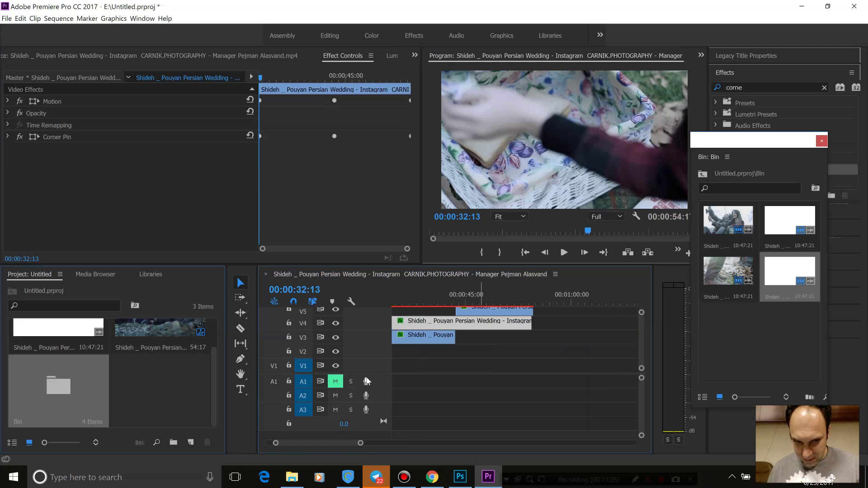
pyautogui.moveTo(368, 410); pyautogui.dragTo(380, 410)
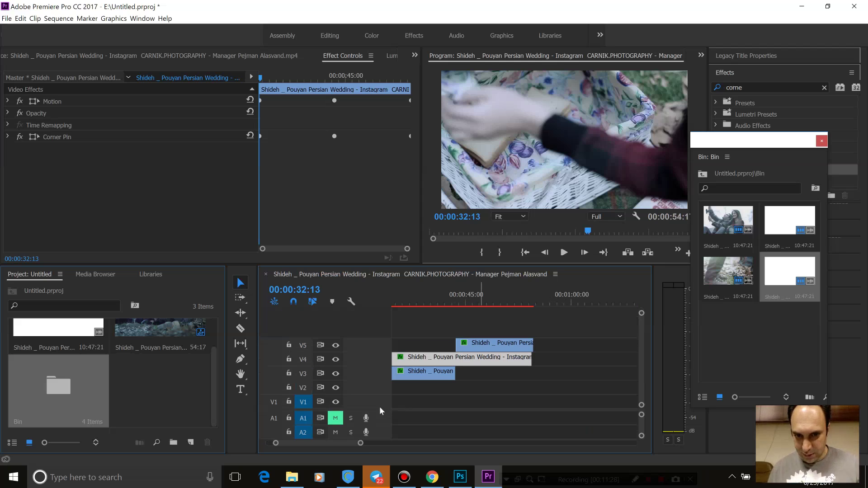
pyautogui.click(335, 74)
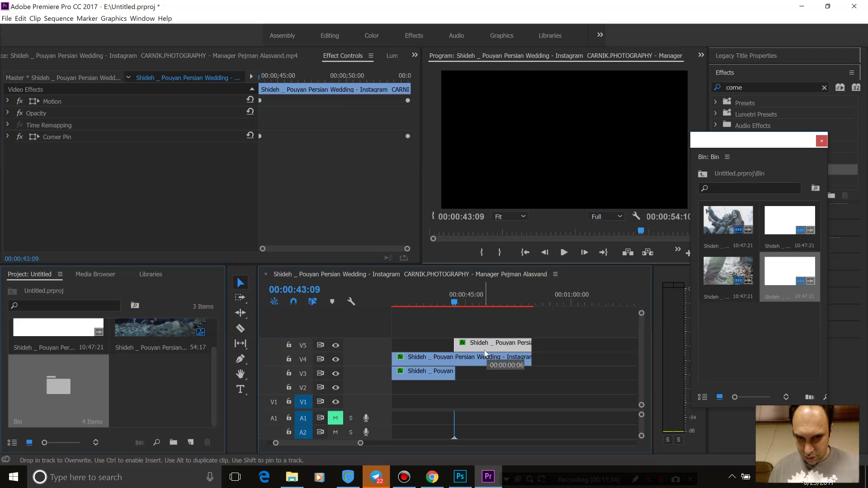
pyautogui.moveTo(480, 348); pyautogui.dragTo(479, 347)
pyautogui.moveTo(361, 443); pyautogui.dragTo(406, 444)
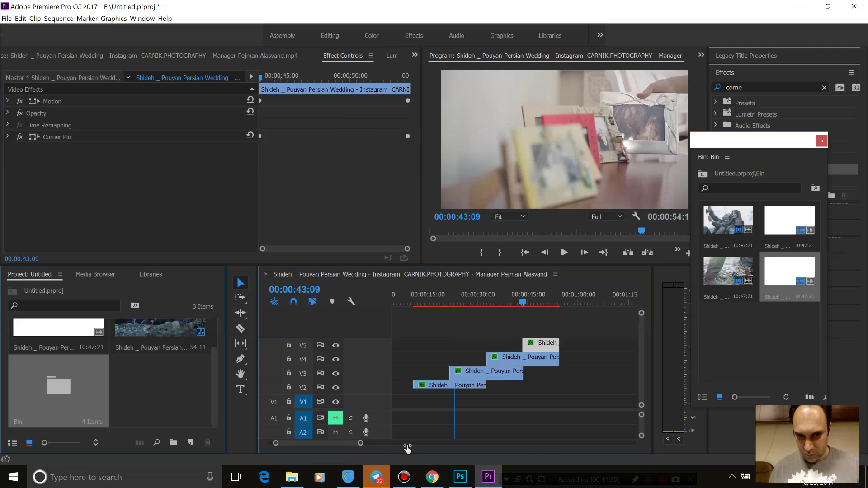
# Step: Select all five clips and shift them to 00:00:00, then return to the beginning
pyautogui.moveTo(413, 342); pyautogui.dragTo(506, 407)
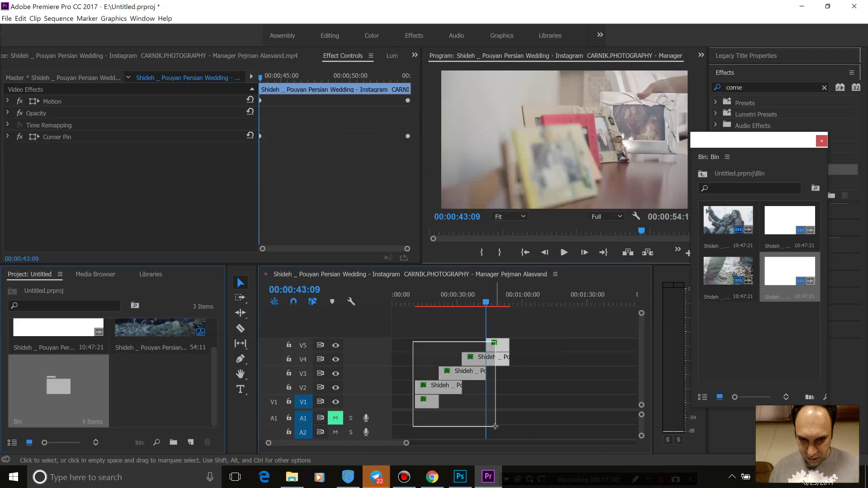
pyautogui.moveTo(437, 391); pyautogui.dragTo(405, 301)
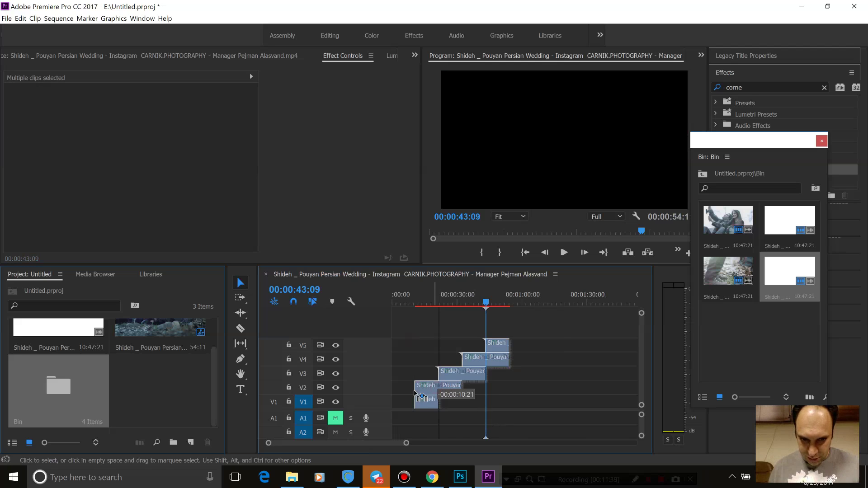
pyautogui.press('Home')
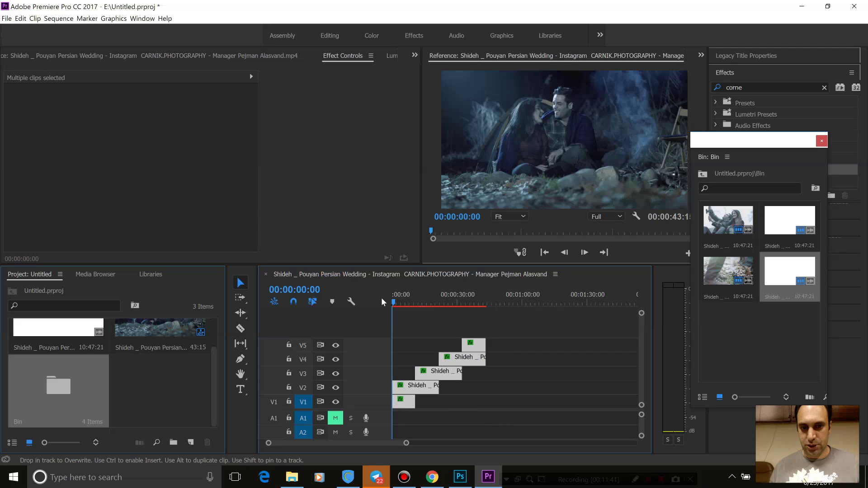
pyautogui.press('space')
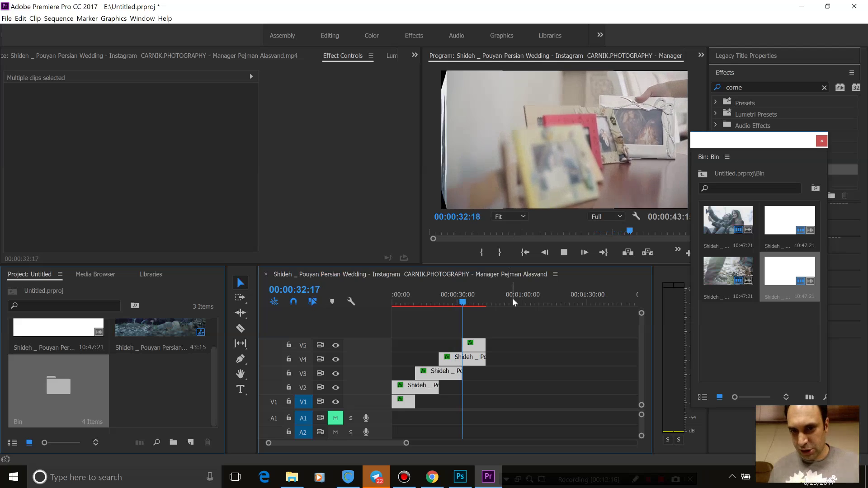
pyautogui.click(466, 302)
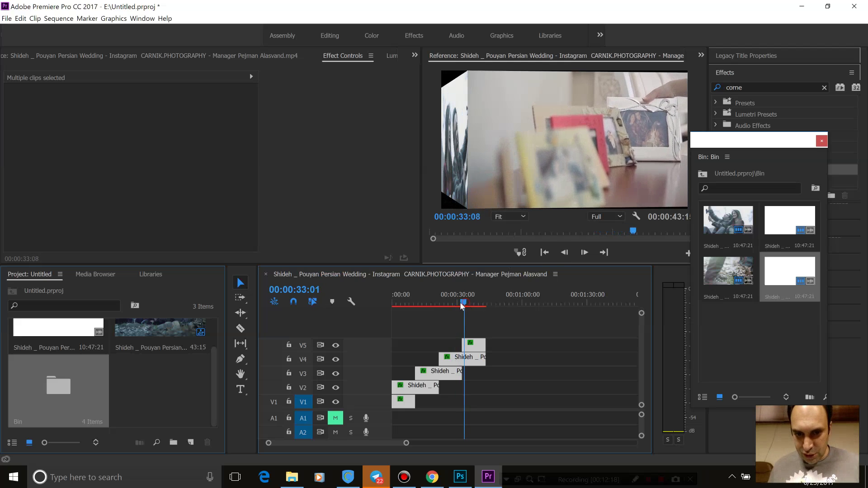
pyautogui.moveTo(462, 306); pyautogui.dragTo(457, 303)
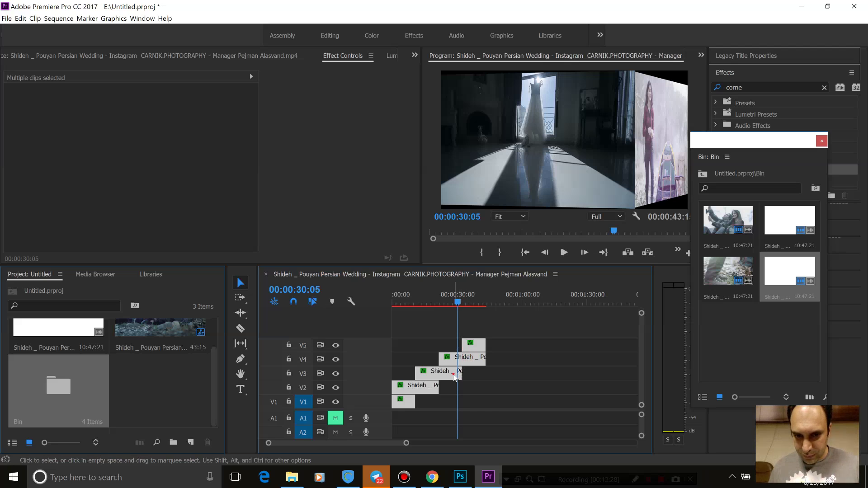
pyautogui.press('space')
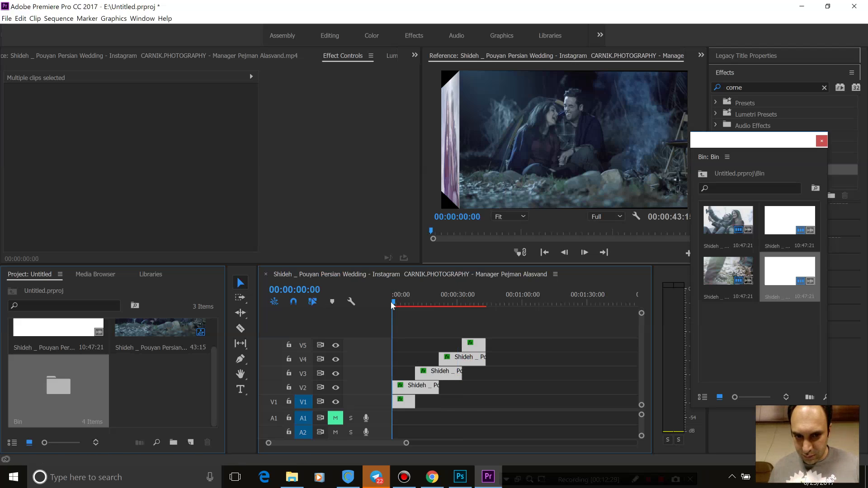
pyautogui.click(415, 307)
pyautogui.moveTo(416, 307); pyautogui.dragTo(414, 307)
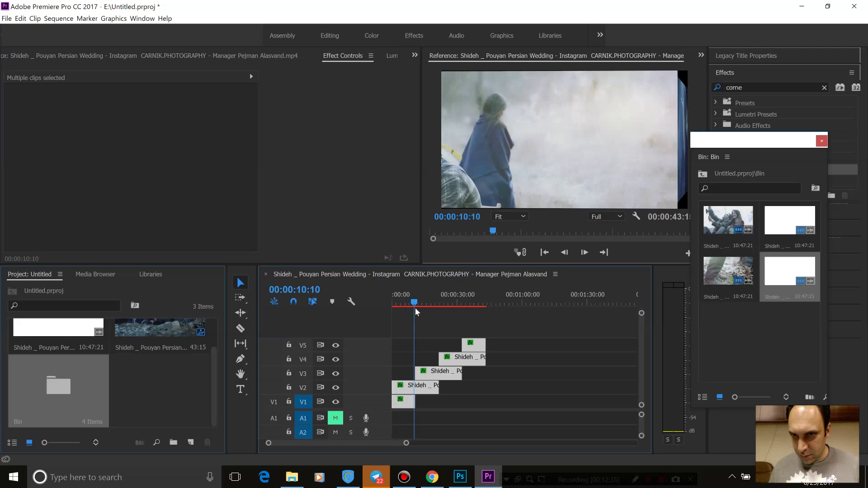
pyautogui.moveTo(413, 307); pyautogui.dragTo(428, 310)
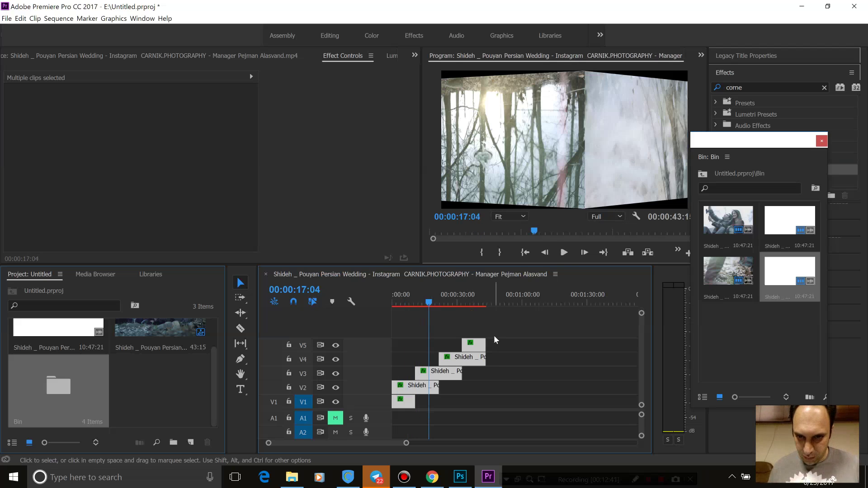
pyautogui.moveTo(476, 329); pyautogui.dragTo(446, 388)
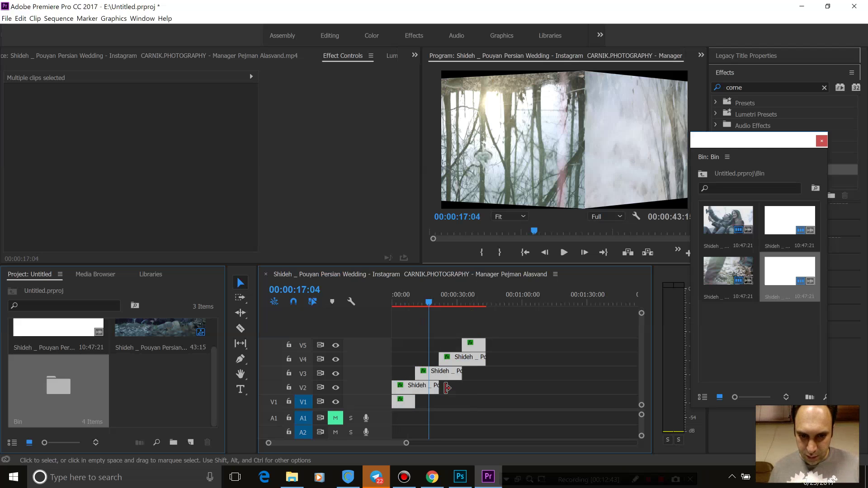
# Step: Nest the five clips as Nested Sequence 01 and move it up to track V2
pyautogui.rightClick(474, 369)
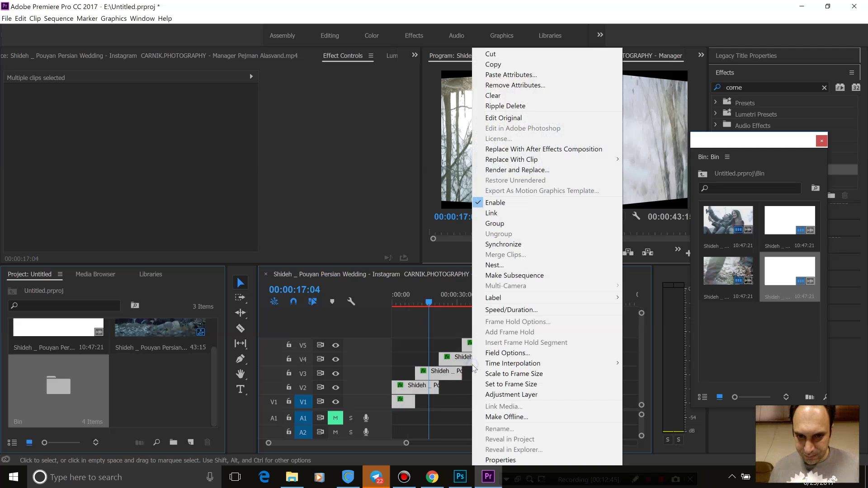
pyautogui.click(496, 266)
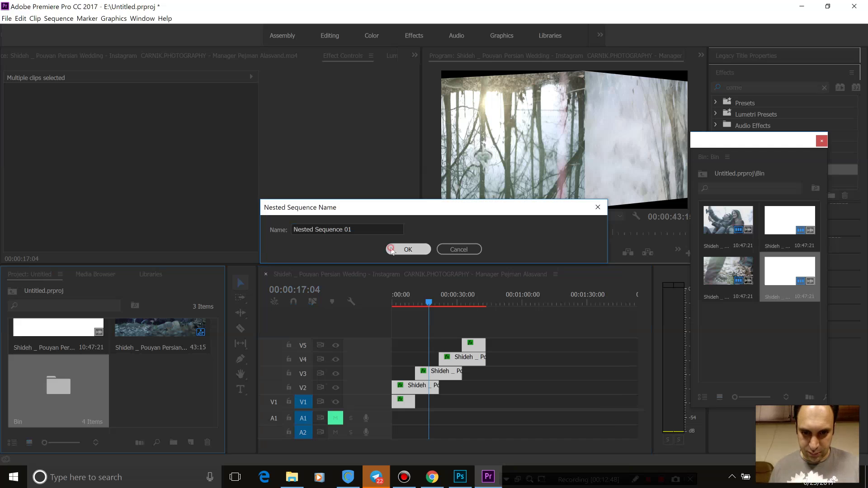
pyautogui.click(389, 247)
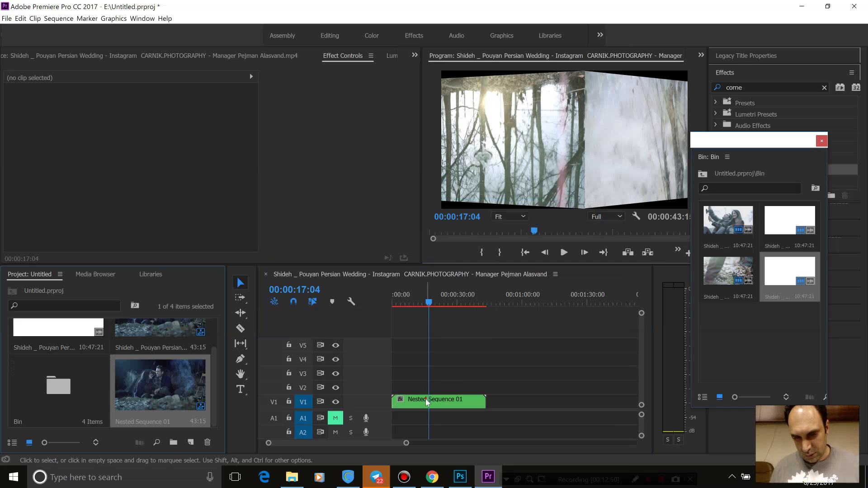
pyautogui.moveTo(425, 399); pyautogui.dragTo(427, 394)
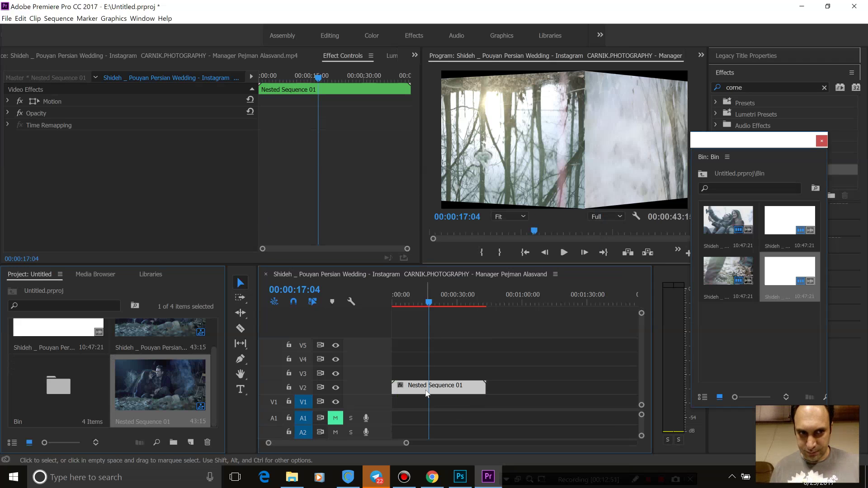
# Step: Scale the nested cube down to 58 and play it back to preview
pyautogui.click(7, 101)
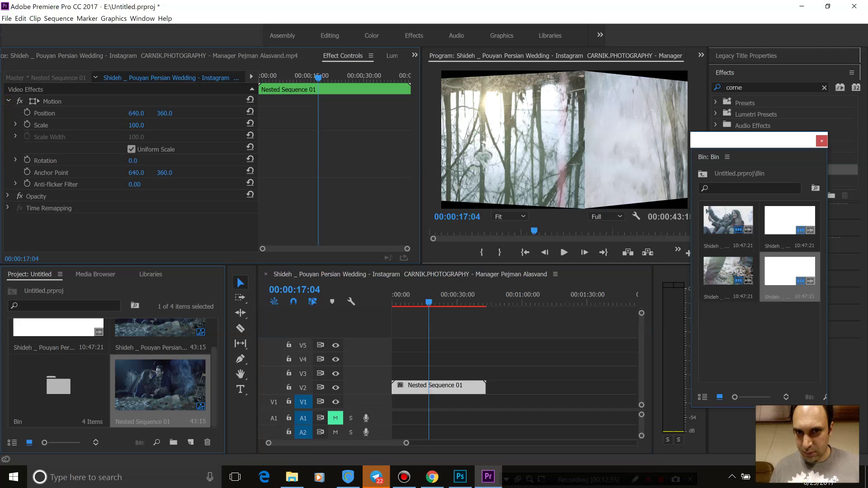
pyautogui.moveTo(136, 124)
pyautogui.mouseDown()
pyautogui.moveTo(111, 125)
pyautogui.moveTo(119, 125)
pyautogui.mouseUp()
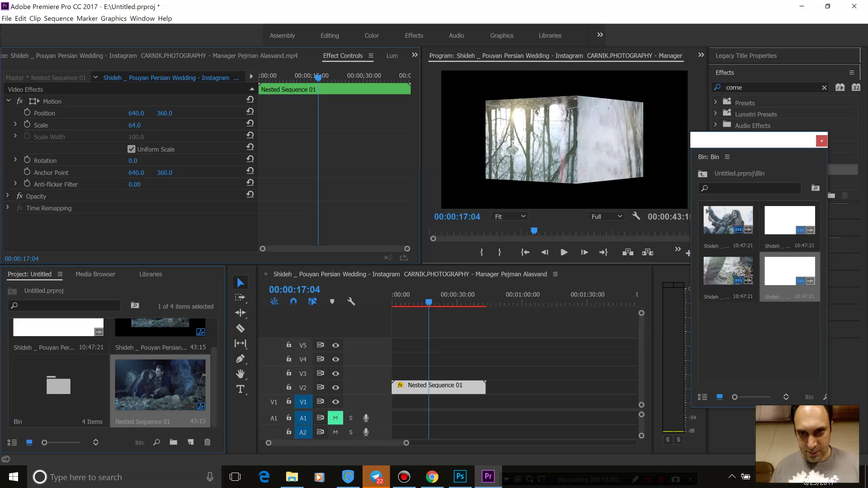
pyautogui.moveTo(120, 124); pyautogui.dragTo(168, 113)
pyautogui.press('space')
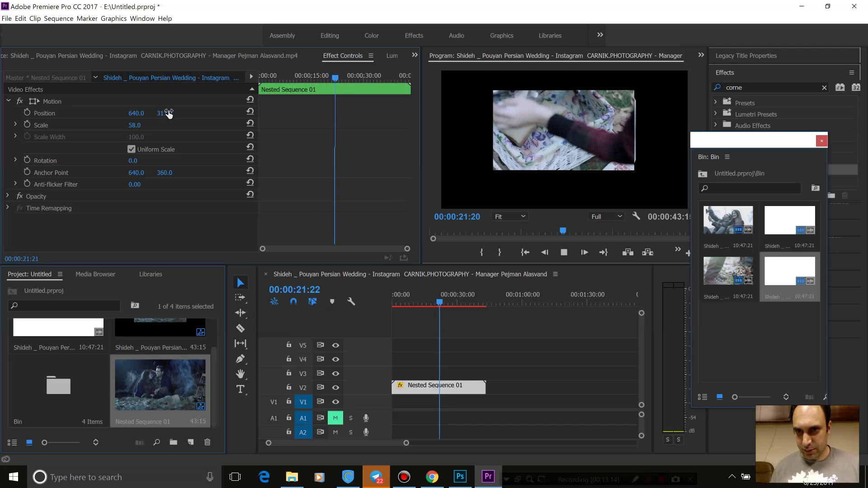
# Step: Set the Program monitor playback resolution to 1/2 and jump to another moment of the animation
pyautogui.click(613, 218)
pyautogui.click(614, 238)
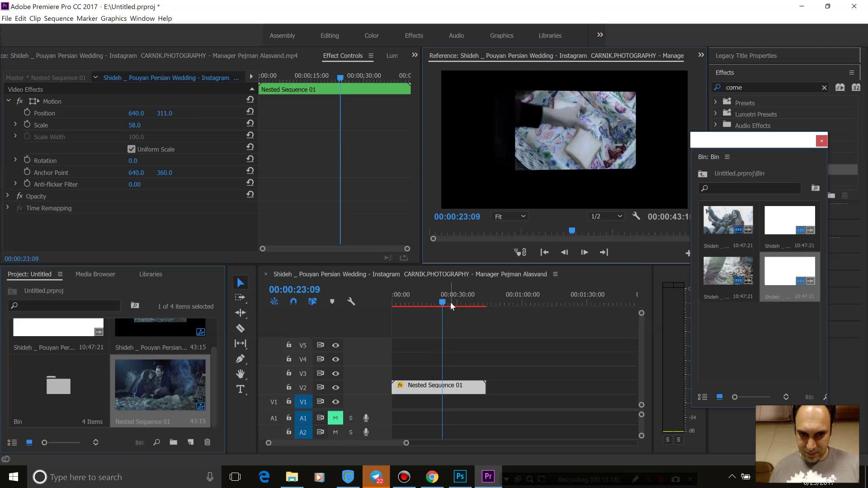
pyautogui.moveTo(450, 302); pyautogui.dragTo(379, 302)
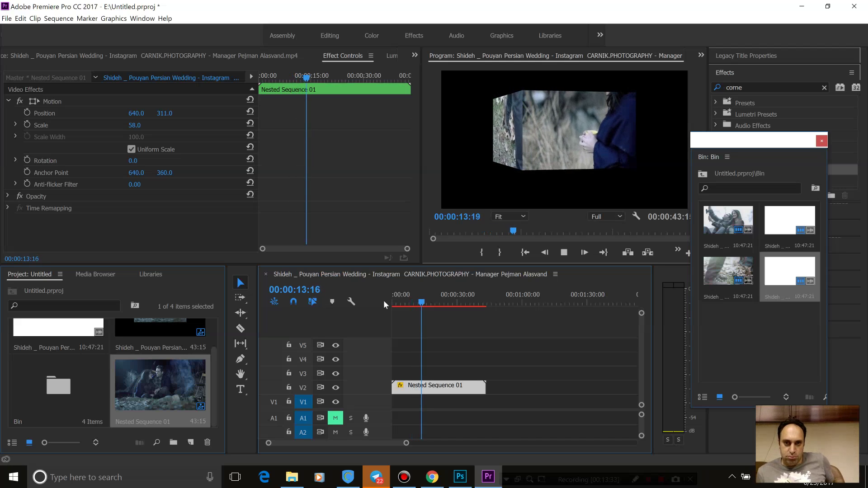
# Step: Create legacy title Title 01 and place it on track V1 beneath Nested Sequence 01
pyautogui.press('space')
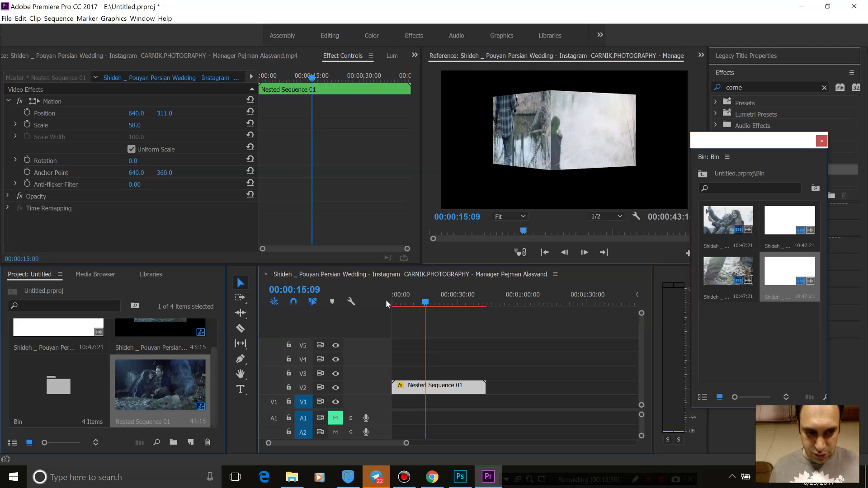
pyautogui.click(7, 18)
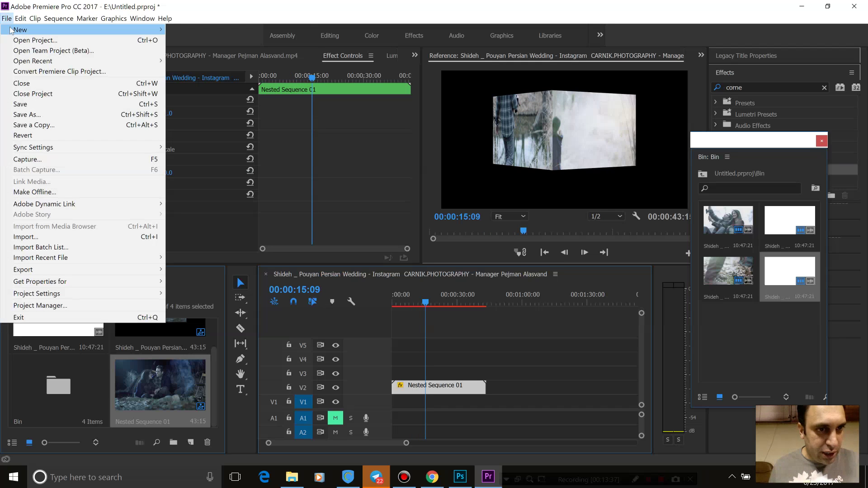
pyautogui.moveTo(70, 30)
pyautogui.click(276, 113)
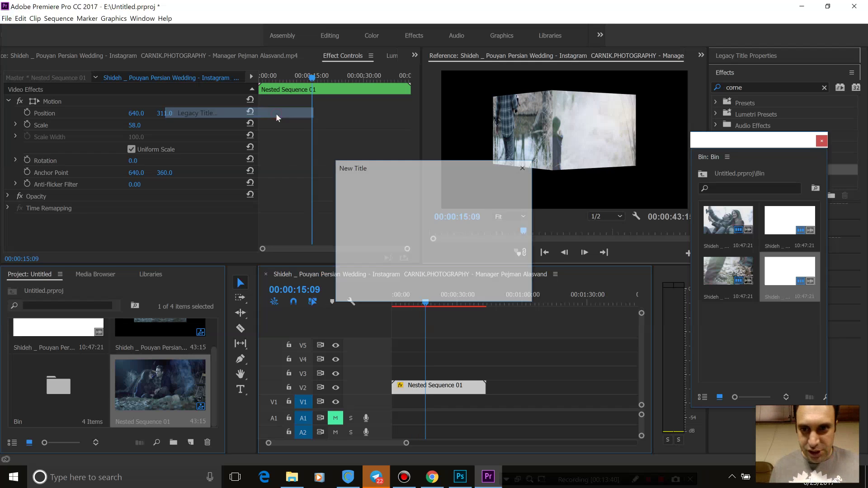
pyautogui.click(451, 289)
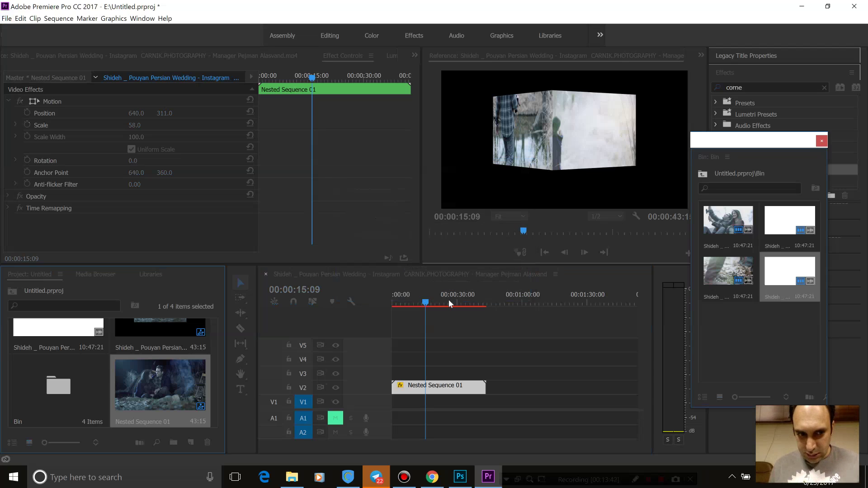
pyautogui.moveTo(75, 389)
pyautogui.mouseDown()
pyautogui.moveTo(399, 409)
pyautogui.moveTo(485, 402)
pyautogui.mouseUp()
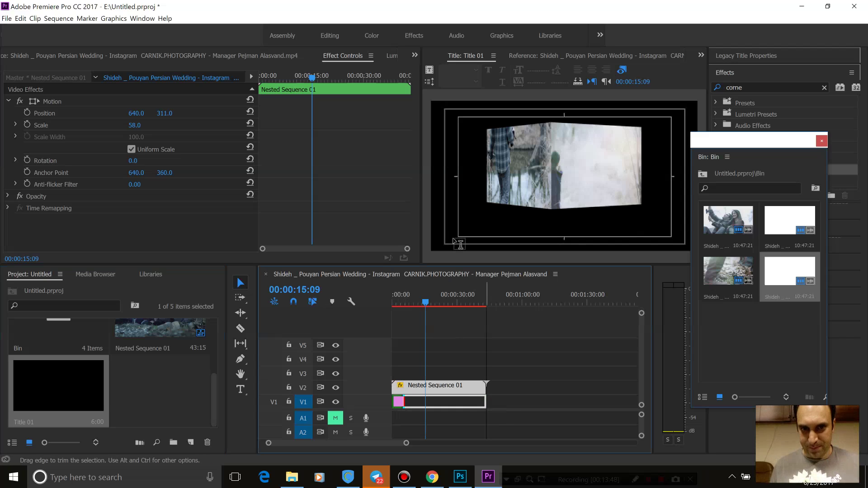
pyautogui.moveTo(421, 211); pyautogui.dragTo(326, 207)
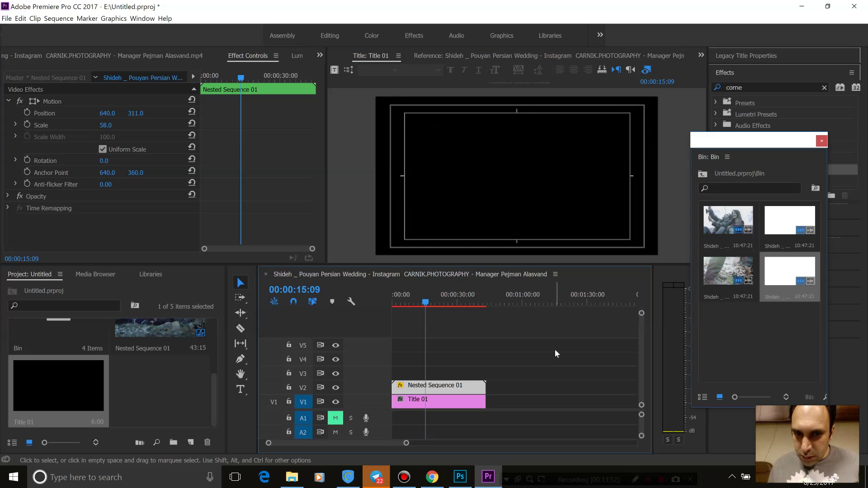
# Step: Turn on Title 01's Background with a Linear Gradient fill type
pyautogui.rightClick(459, 171)
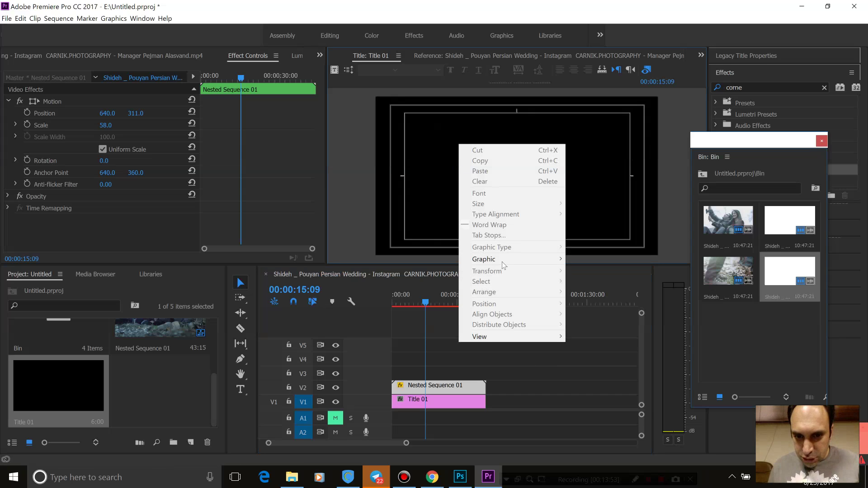
pyautogui.click(522, 10)
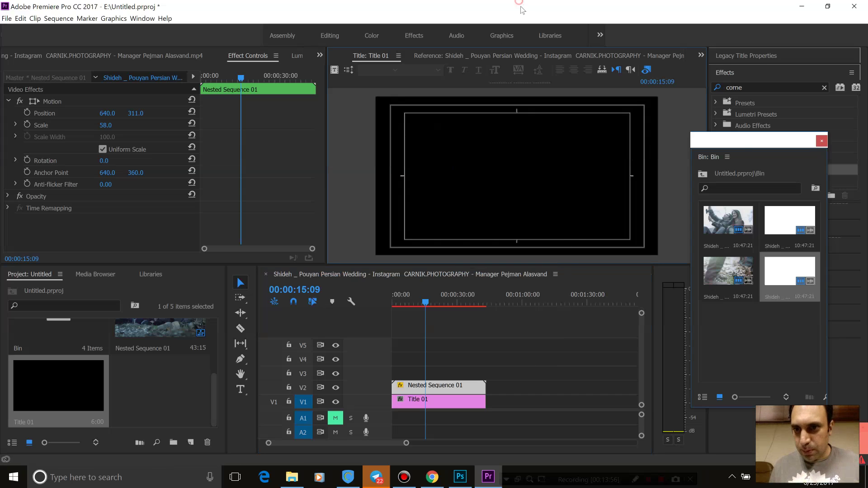
pyautogui.moveTo(741, 145); pyautogui.dragTo(163, 132)
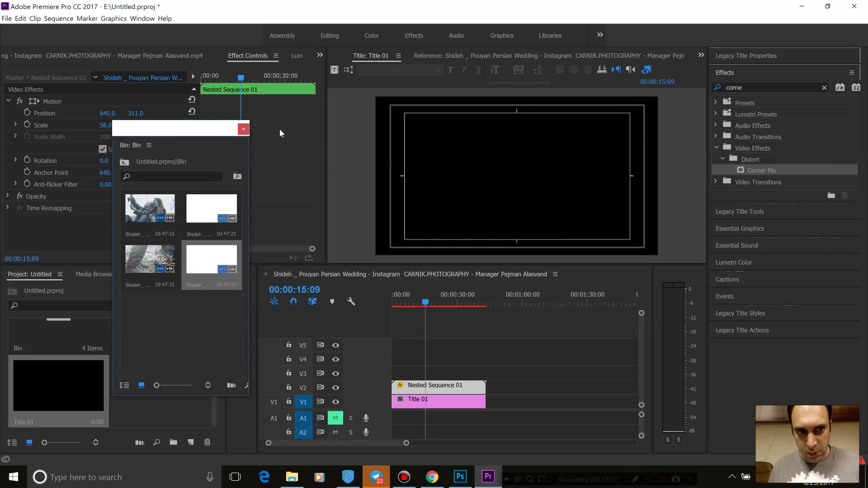
pyautogui.click(243, 130)
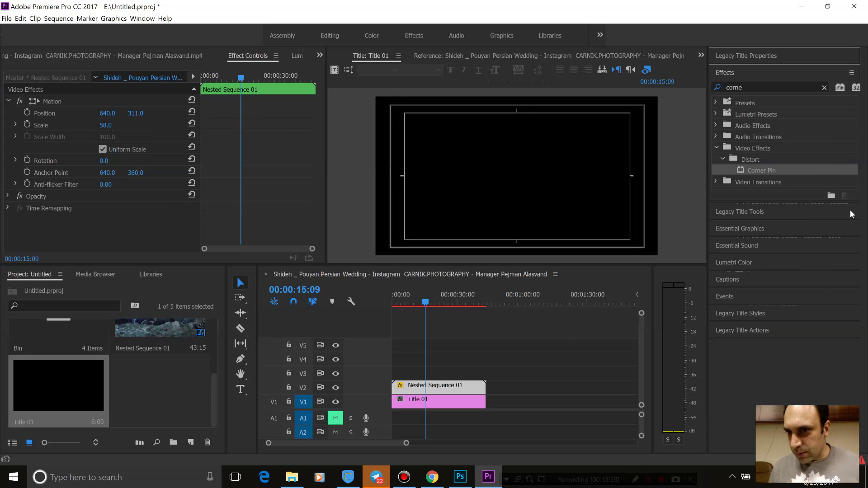
pyautogui.click(750, 212)
pyautogui.click(746, 60)
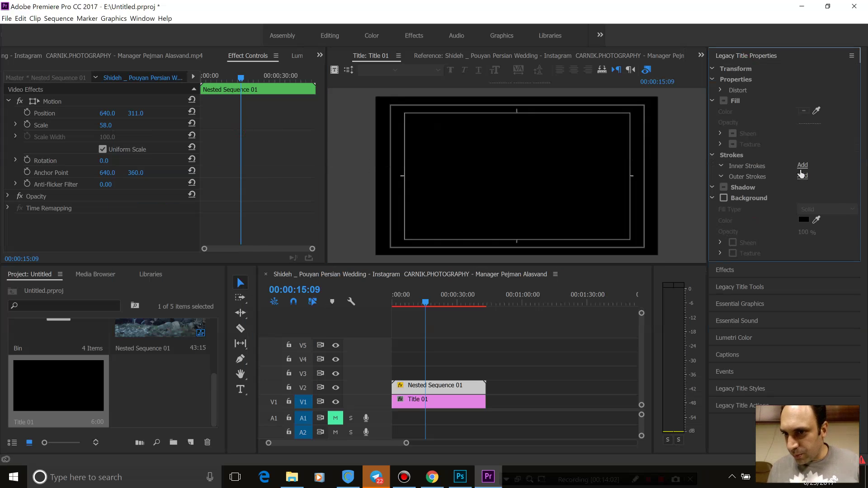
pyautogui.click(728, 199)
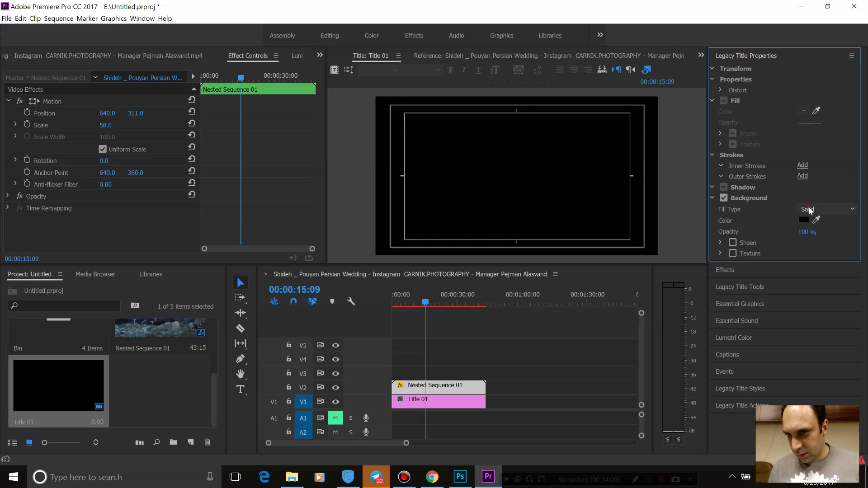
pyautogui.click(808, 208)
pyautogui.click(809, 229)
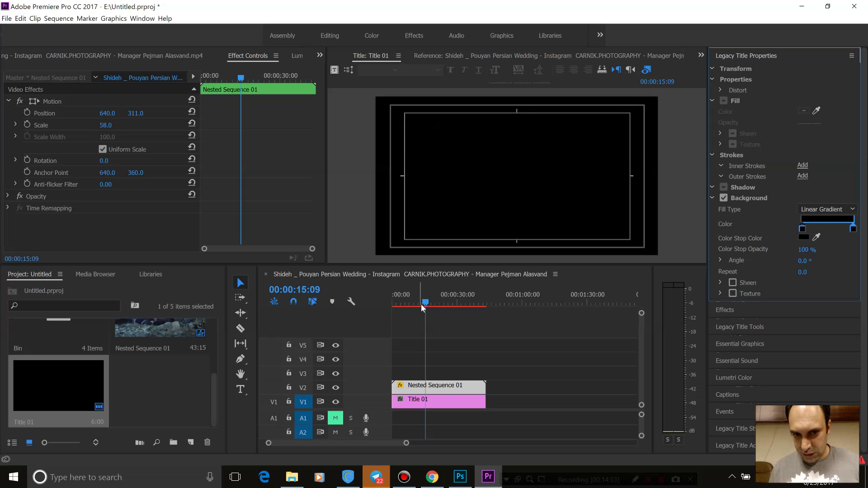
# Step: Color the gradient's left stop dark purple and its right stop light purple
pyautogui.moveTo(421, 306); pyautogui.dragTo(432, 303)
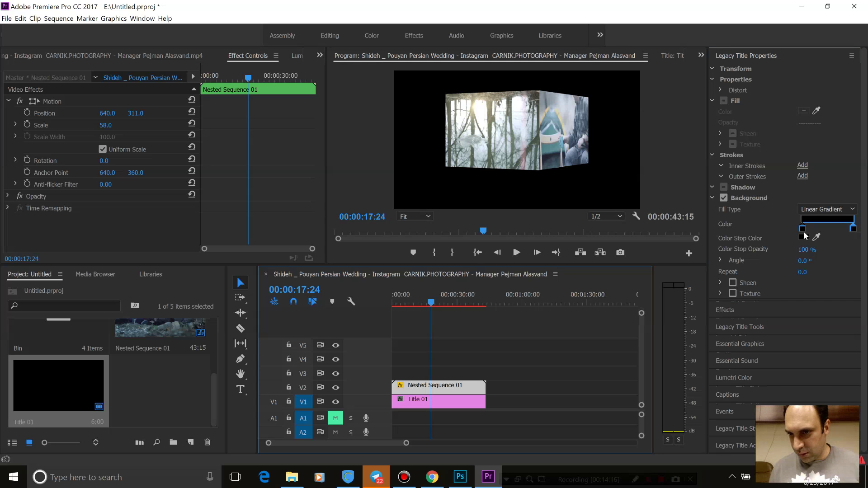
pyautogui.doubleClick(802, 231)
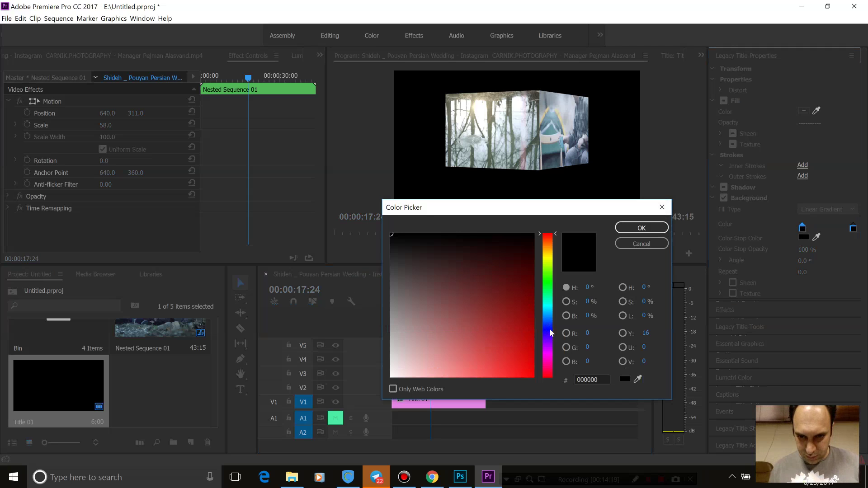
pyautogui.click(550, 331)
pyautogui.moveTo(550, 332); pyautogui.dragTo(550, 334)
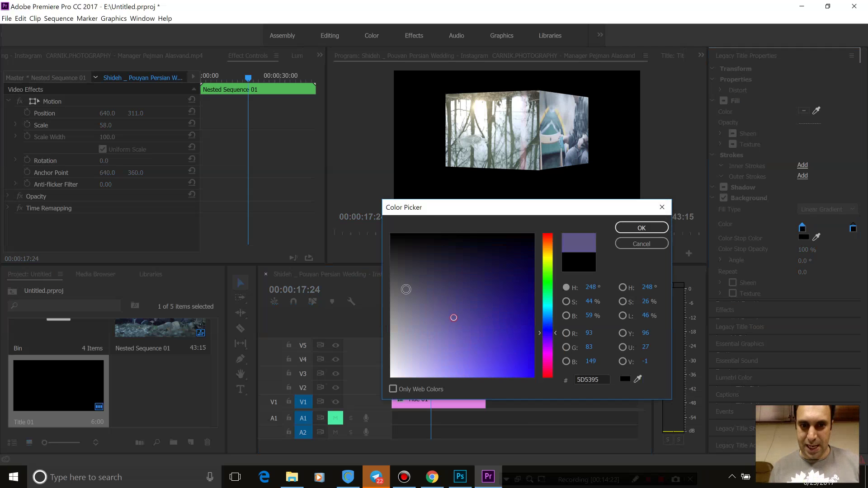
pyautogui.moveTo(404, 287)
pyautogui.mouseDown()
pyautogui.moveTo(422, 283)
pyautogui.moveTo(449, 301)
pyautogui.mouseUp()
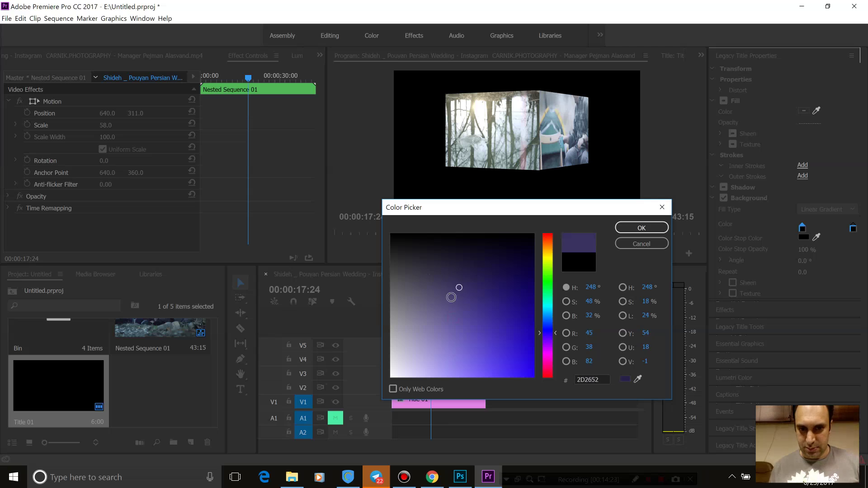
pyautogui.click(662, 230)
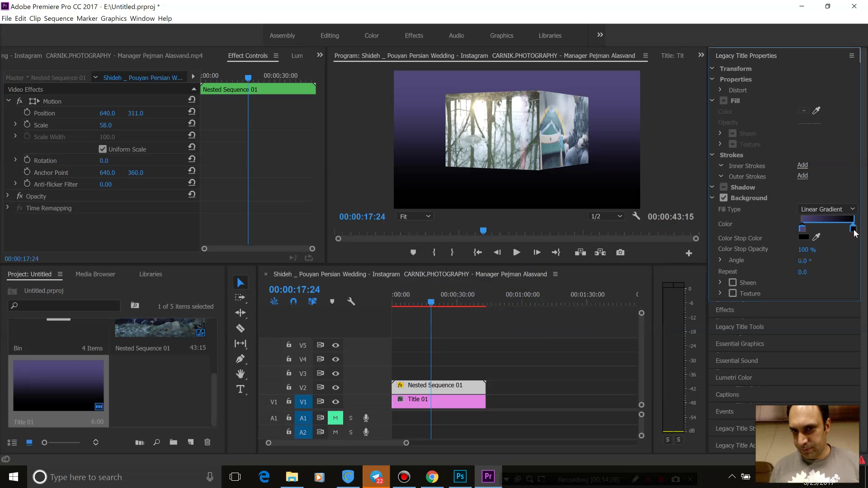
pyautogui.doubleClick(854, 230)
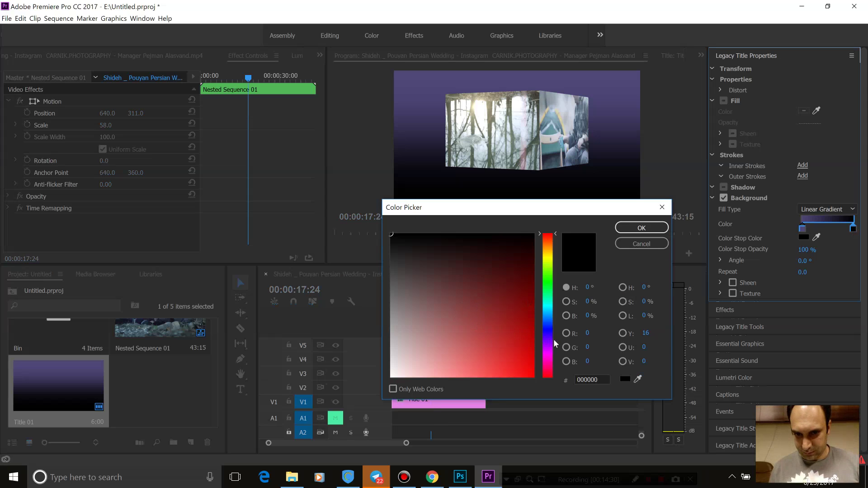
pyautogui.click(547, 333)
pyautogui.moveTo(464, 344); pyautogui.dragTo(435, 356)
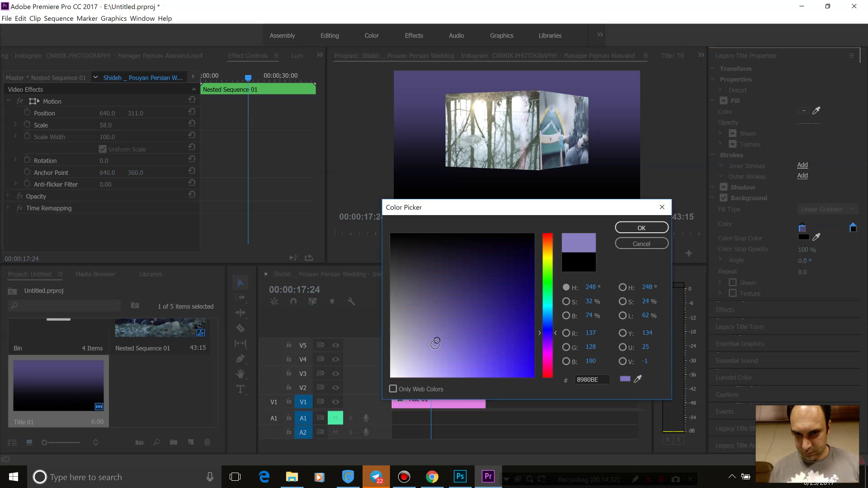
pyautogui.click(642, 228)
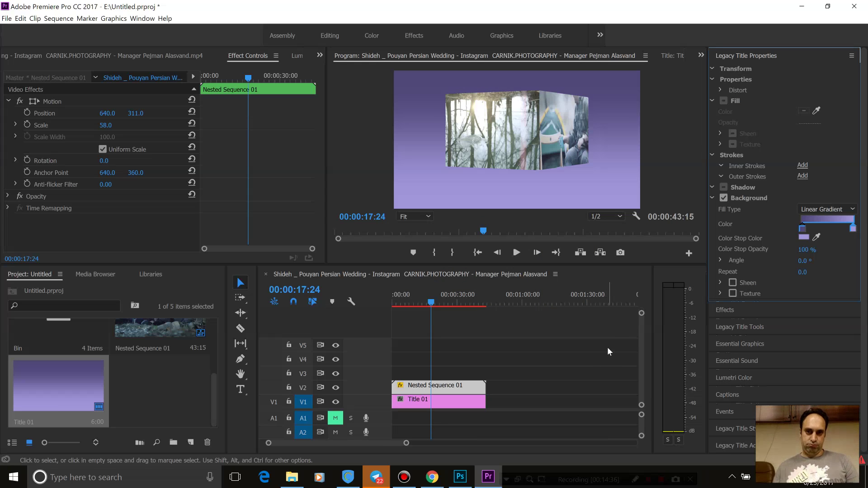
# Step: Change the left gradient stop to a softer deep blue-purple
pyautogui.doubleClick(803, 232)
pyautogui.click(501, 308)
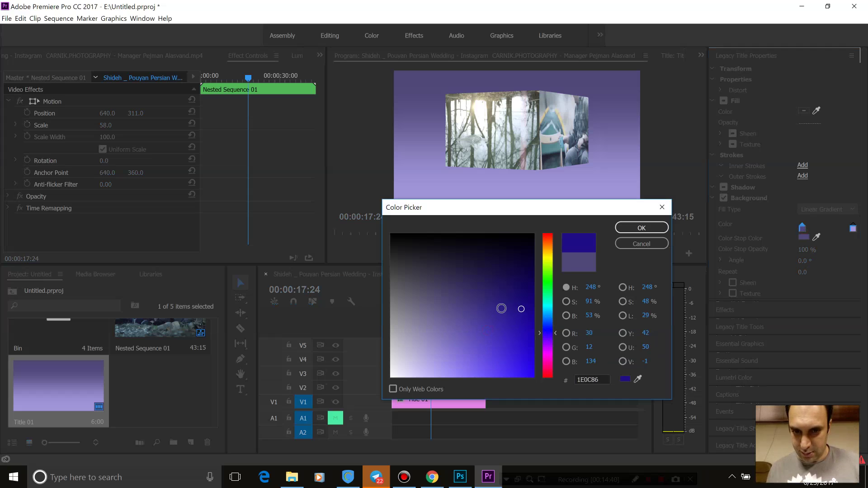
pyautogui.click(482, 309)
pyautogui.click(628, 229)
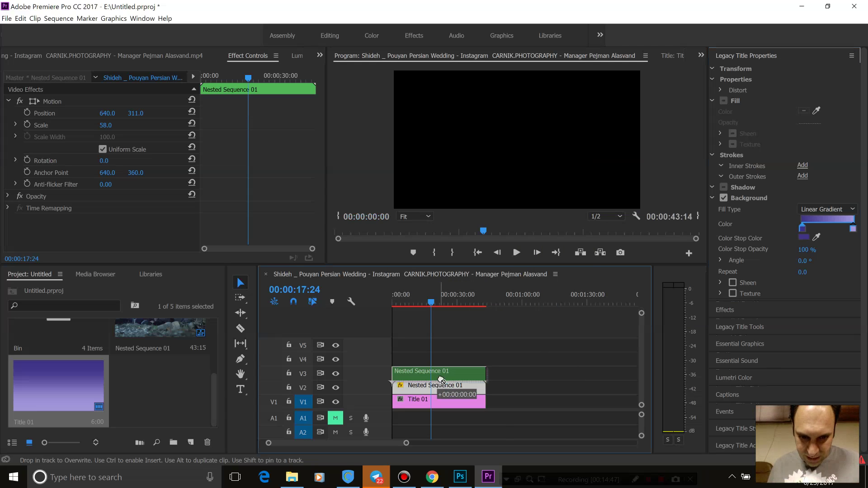
# Step: Duplicate Nested Sequence 01 onto V3, move it down to Position Y 590, and turn off Uniform Scale
pyautogui.moveTo(437, 388)
pyautogui.mouseDown()
pyautogui.moveTo(435, 379)
pyautogui.moveTo(433, 388)
pyautogui.mouseUp()
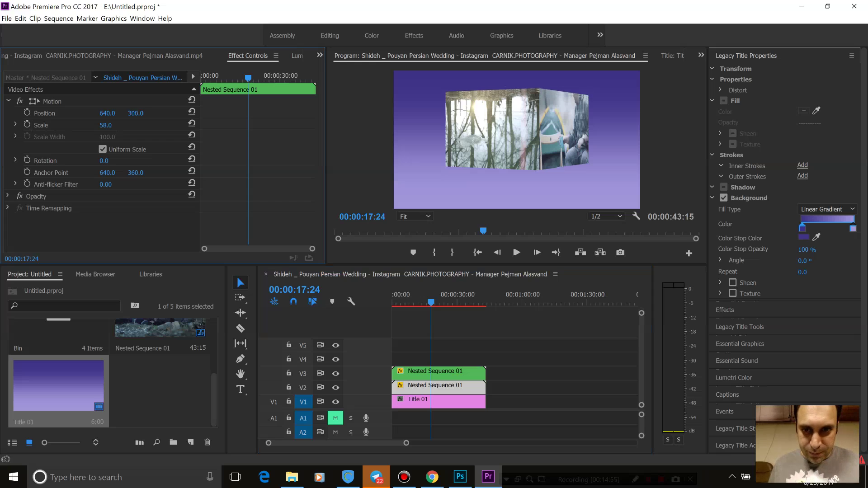
pyautogui.moveTo(138, 114)
pyautogui.mouseDown()
pyautogui.moveTo(190, 113)
pyautogui.moveTo(113, 113)
pyautogui.mouseUp()
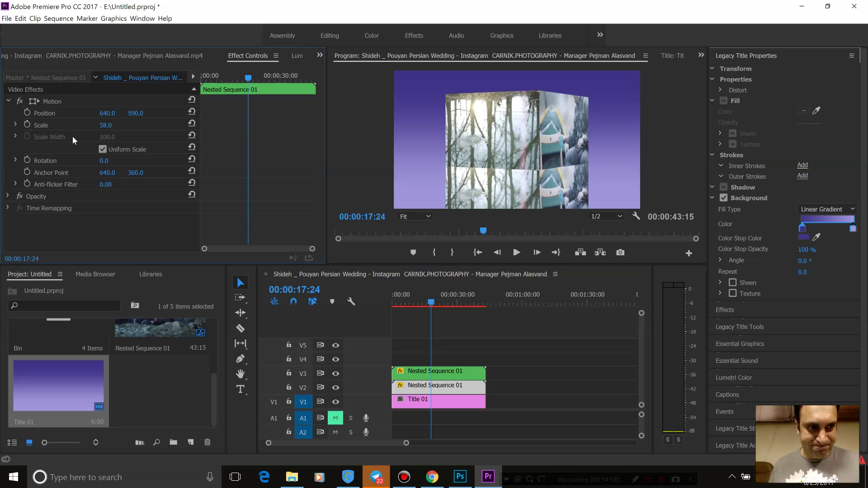
pyautogui.click(17, 126)
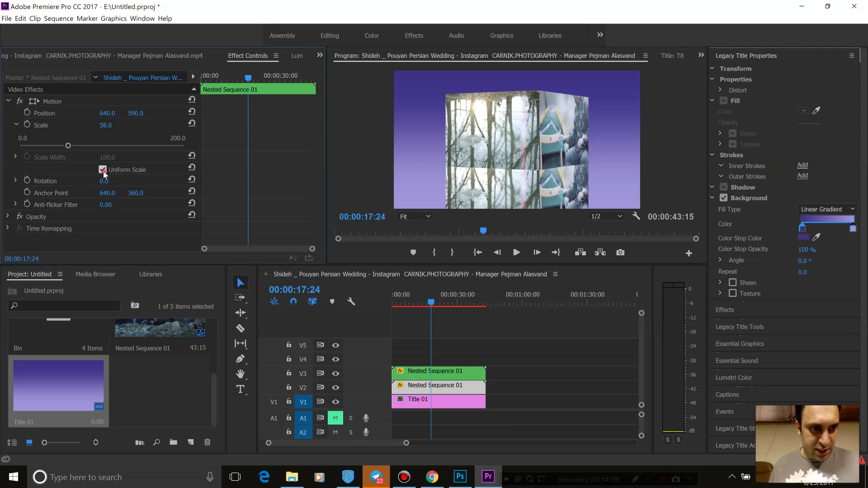
pyautogui.click(103, 170)
# Step: Squash the copy into a thin strip with Scale Height 2.1 and Scale Width 41.8
pyautogui.moveTo(68, 147); pyautogui.dragTo(20, 155)
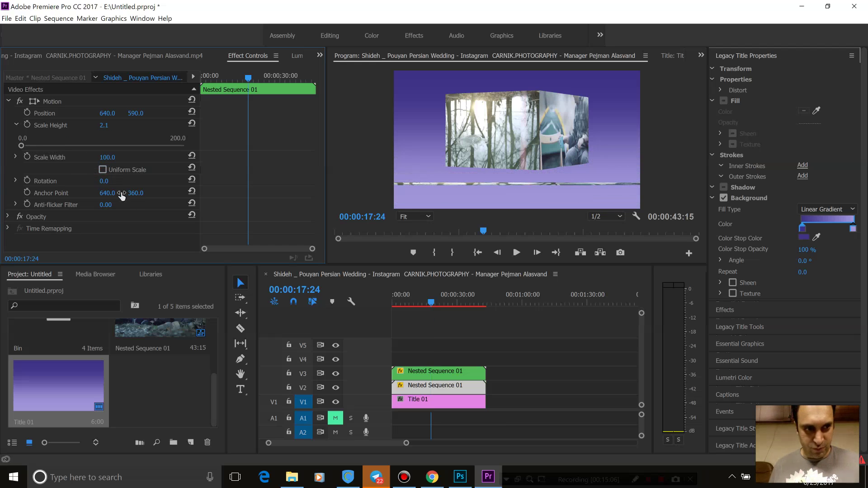
pyautogui.click(16, 157)
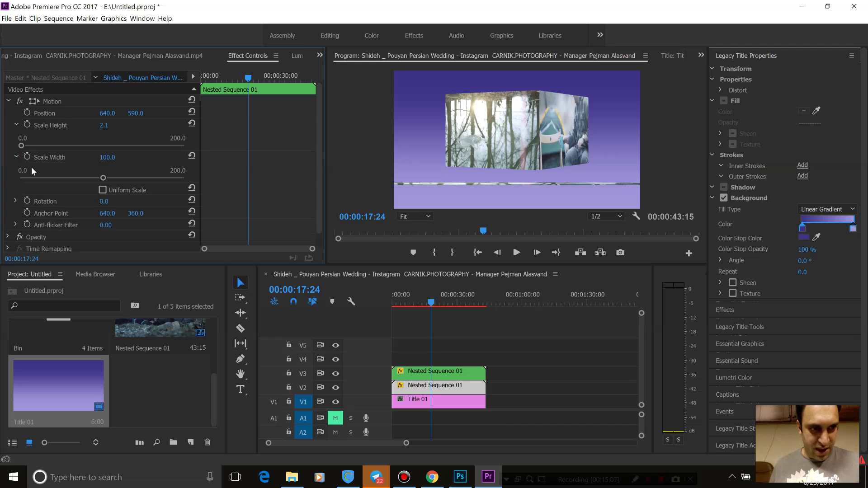
pyautogui.moveTo(103, 178); pyautogui.dragTo(53, 181)
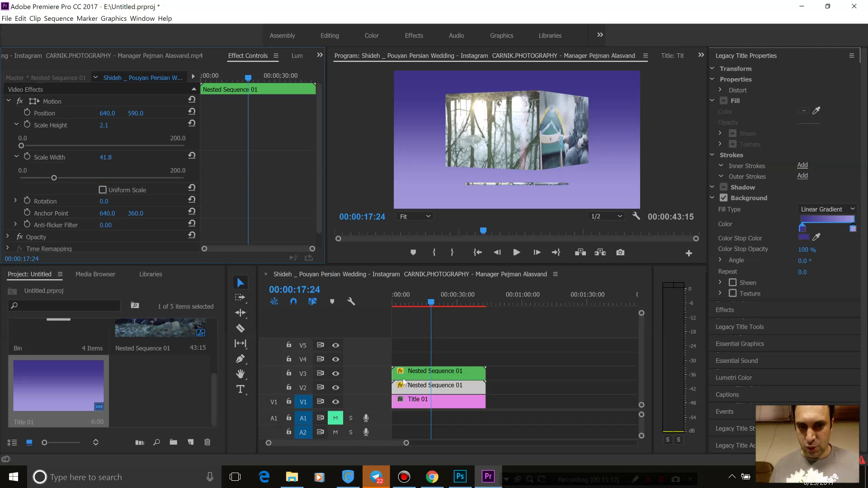
pyautogui.click(415, 388)
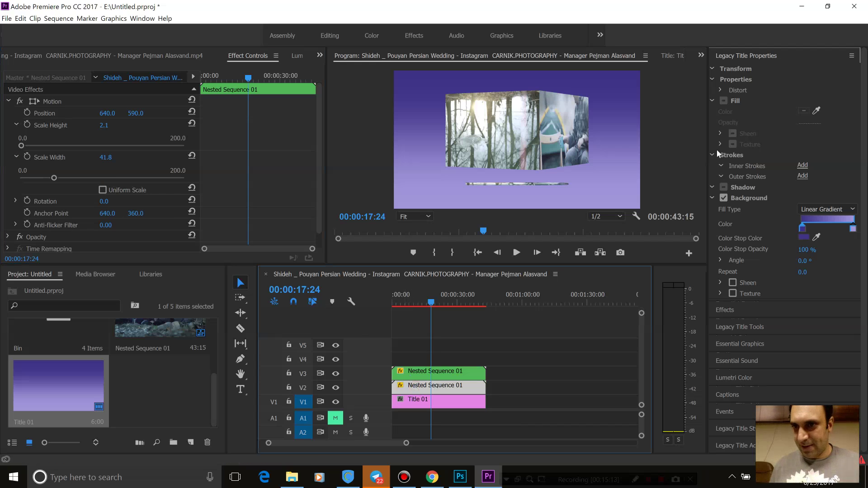
# Step: Find Gaussian Blur by searching 'blur', apply it to the V2 copy, and set Blurriness 467
pyautogui.click(737, 312)
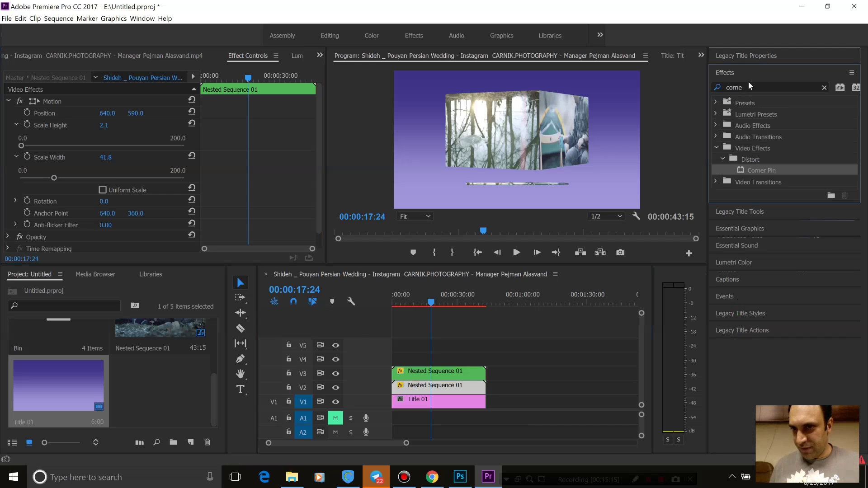
pyautogui.click(740, 86)
pyautogui.write('gus')
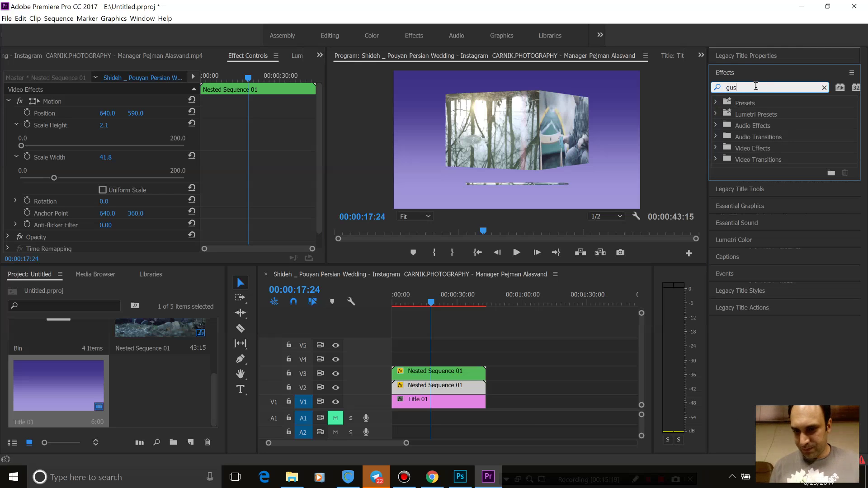
pyautogui.press('BackSpace')
pyautogui.press('BackSpace')
pyautogui.press('BackSpace')
pyautogui.write('blu')
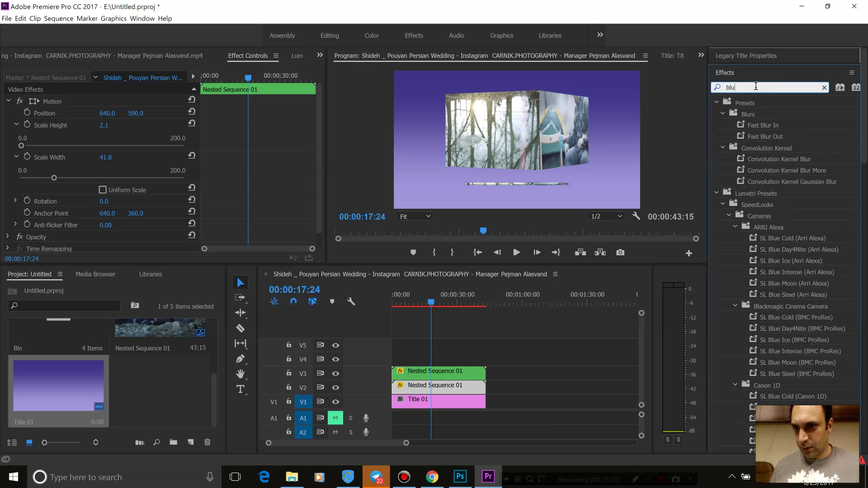
pyautogui.write('r')
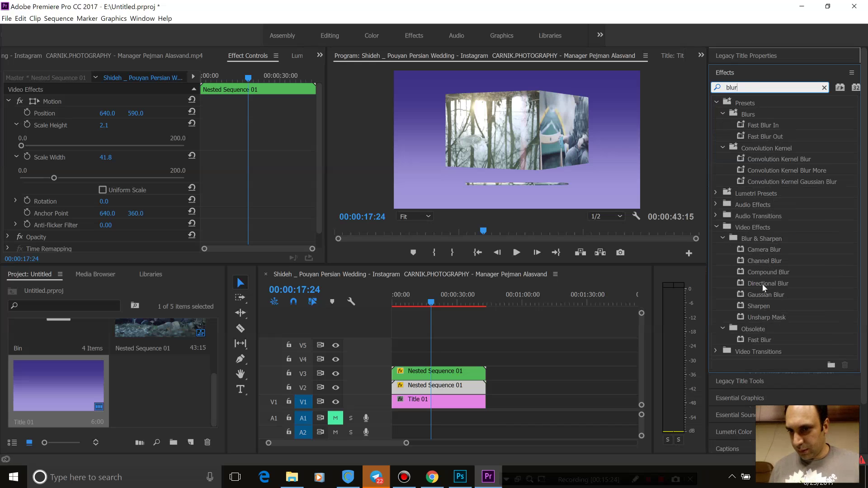
pyautogui.moveTo(759, 297); pyautogui.dragTo(432, 389)
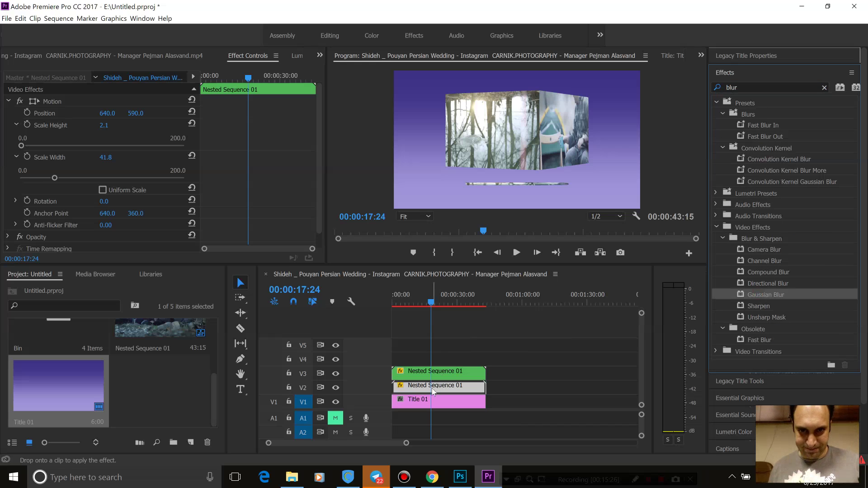
pyautogui.scroll(-3, 319, 243)
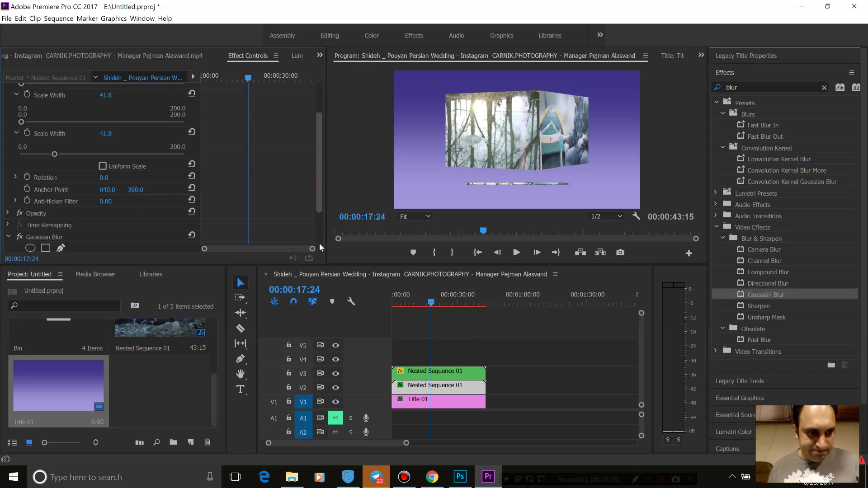
pyautogui.scroll(-3, 319, 243)
pyautogui.moveTo(104, 209); pyautogui.dragTo(119, 209)
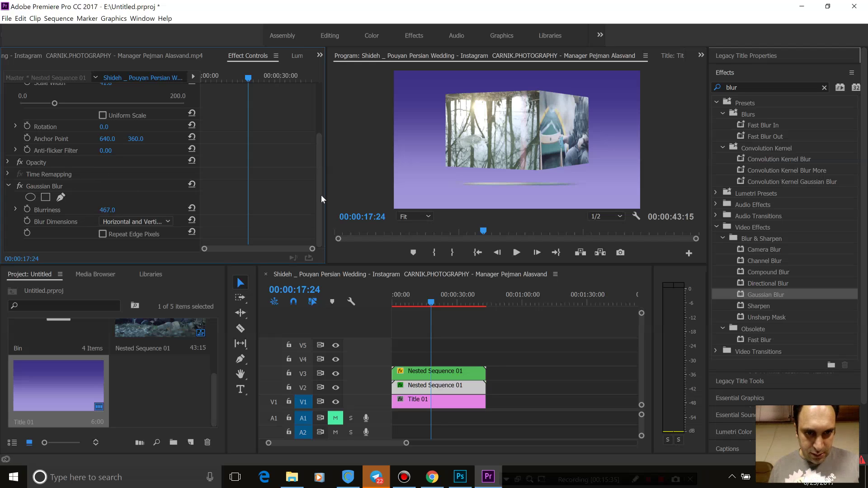
# Step: Set the shadow copy's Opacity blend mode to Overlay, after trying Screen, at 52% opacity
pyautogui.click(132, 222)
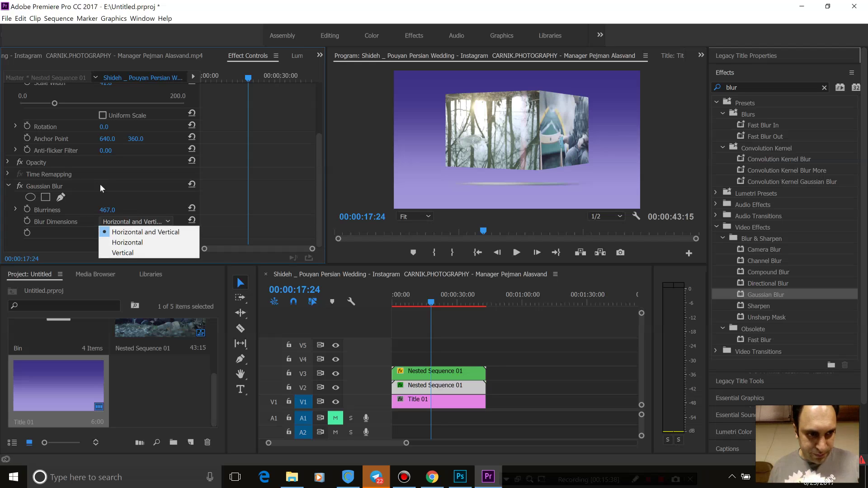
pyautogui.moveTo(320, 167)
pyautogui.mouseDown()
pyautogui.moveTo(323, 119)
pyautogui.moveTo(322, 169)
pyautogui.mouseUp()
pyautogui.scroll(-1, 47, 165)
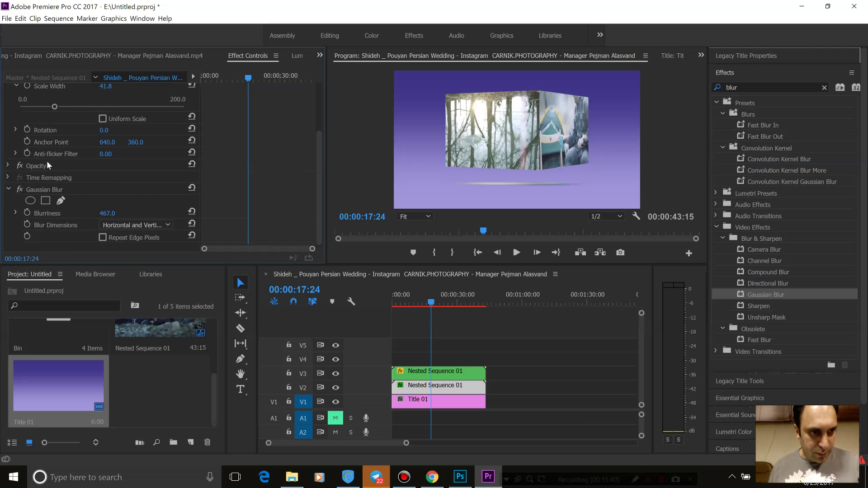
pyautogui.click(8, 166)
pyautogui.click(121, 202)
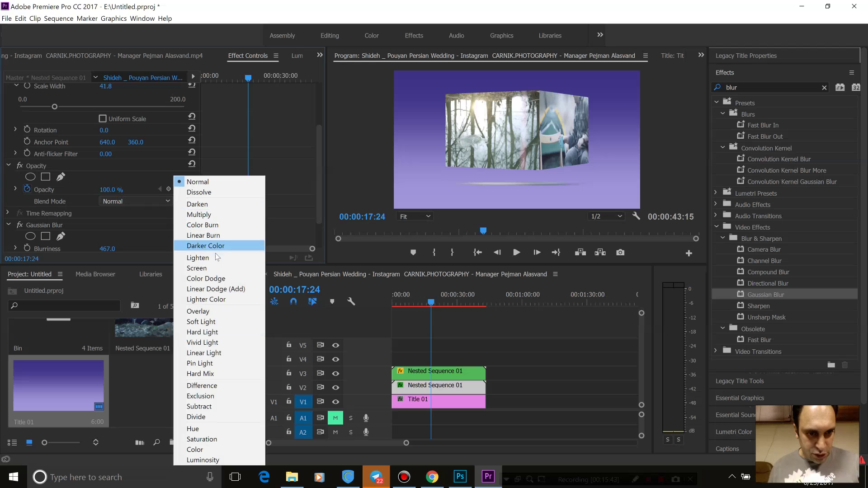
pyautogui.click(199, 268)
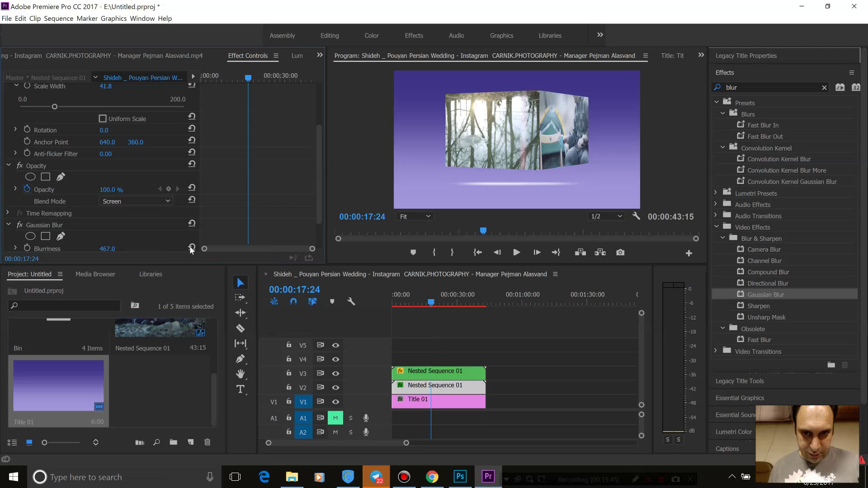
pyautogui.click(135, 201)
pyautogui.click(196, 311)
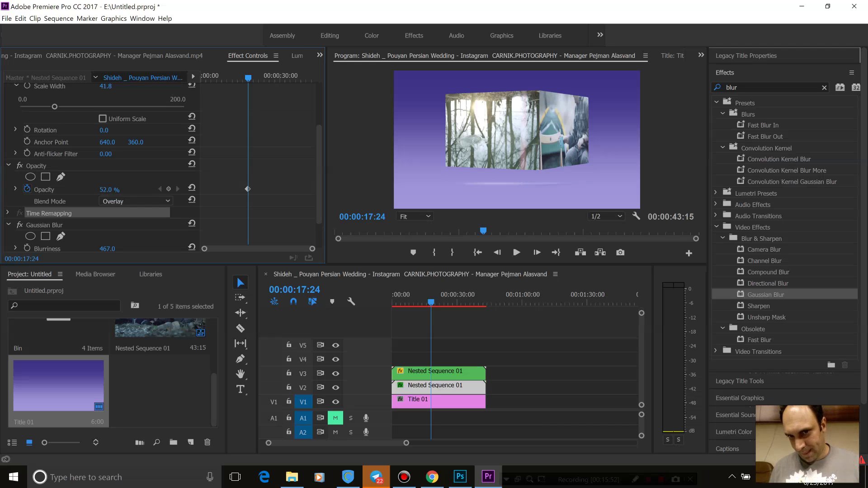
pyautogui.click(413, 303)
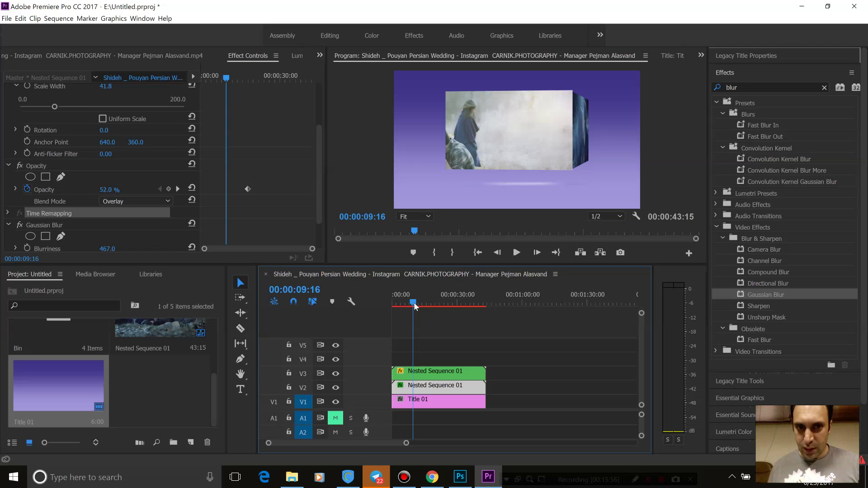
# Step: Preview the cube animation in a maximized Program Monitor, then restore the normal layout
pyautogui.click(381, 171)
pyautogui.press('`')
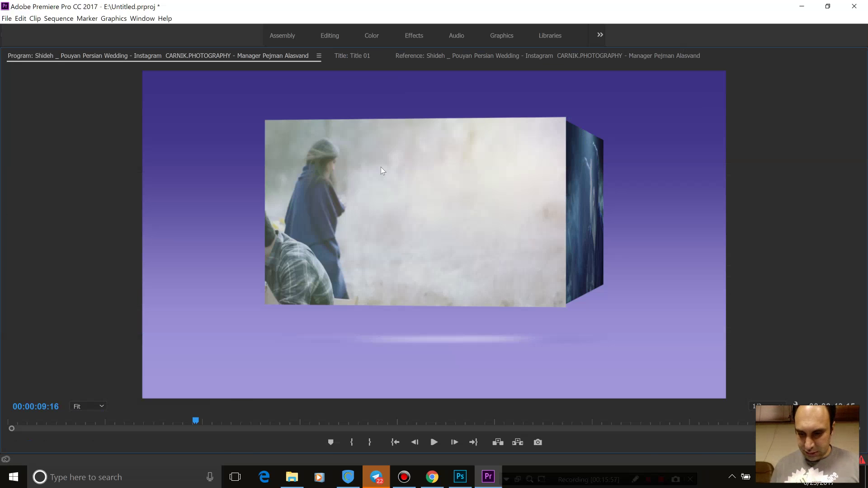
pyautogui.hotkey('ctrl', 'shift', ',')
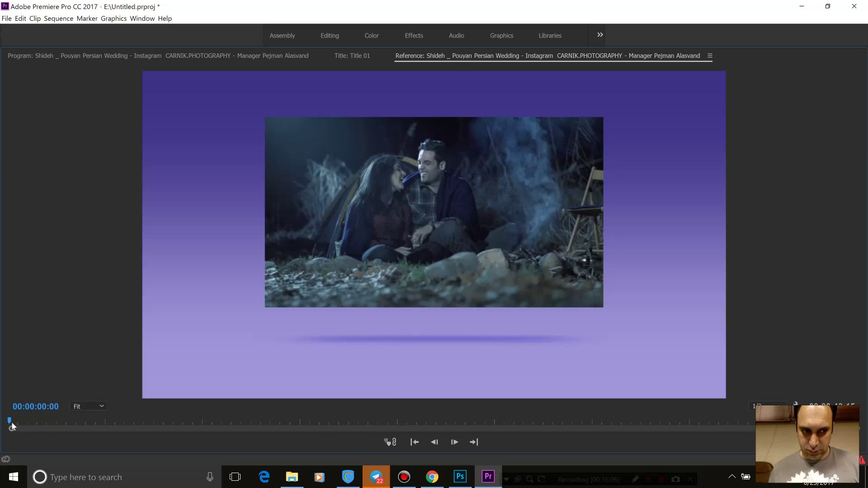
pyautogui.hotkey('shift', '4')
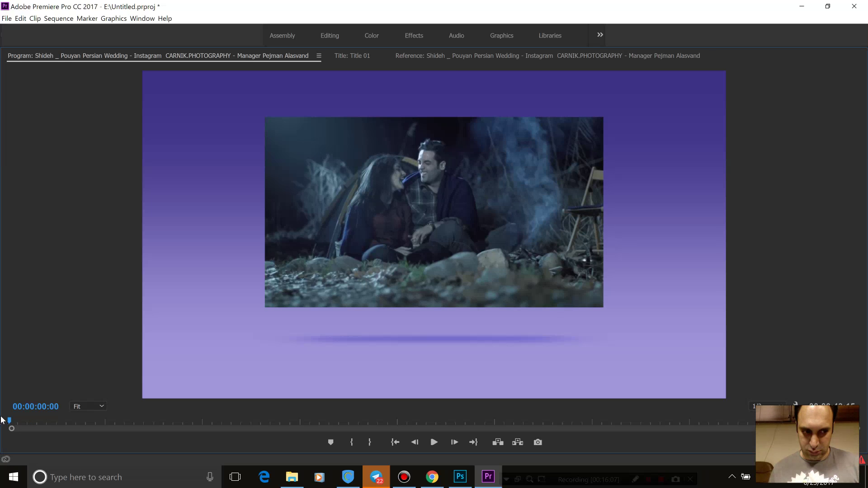
pyautogui.press('space')
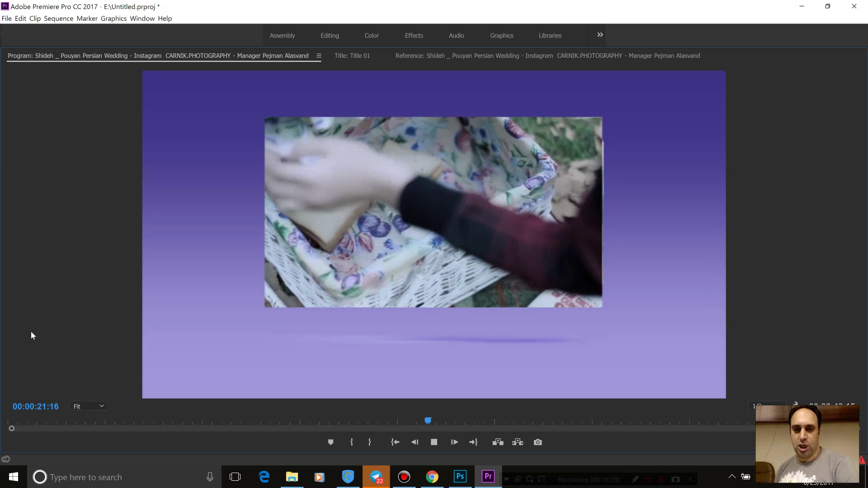
pyautogui.hotkey('ctrl', 'shift', ',')
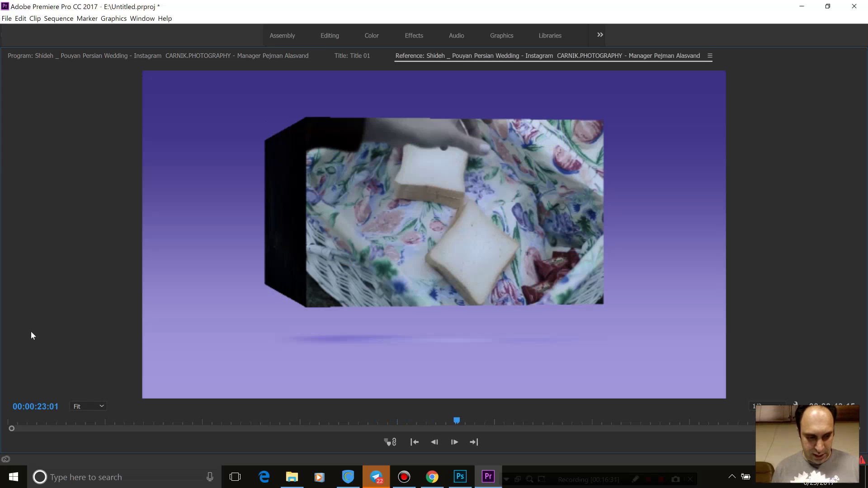
pyautogui.press('`')
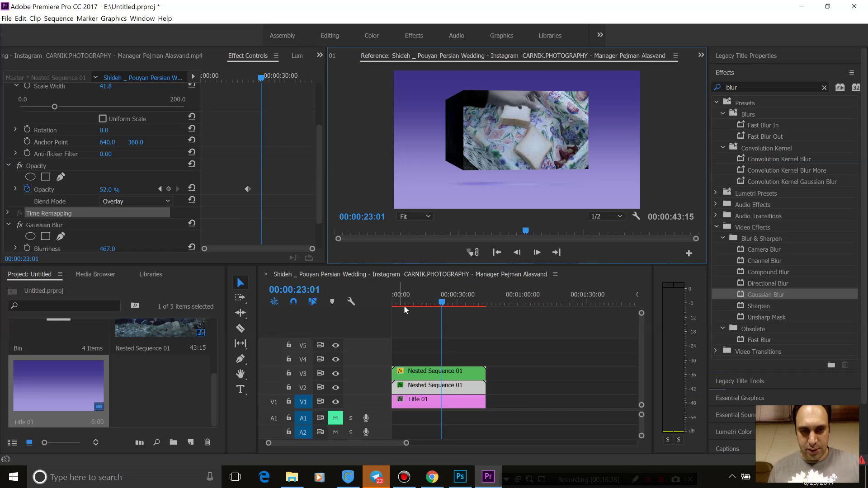
# Step: Move to the end of the sequence and render all its video previews
pyautogui.moveTo(408, 308); pyautogui.dragTo(375, 304)
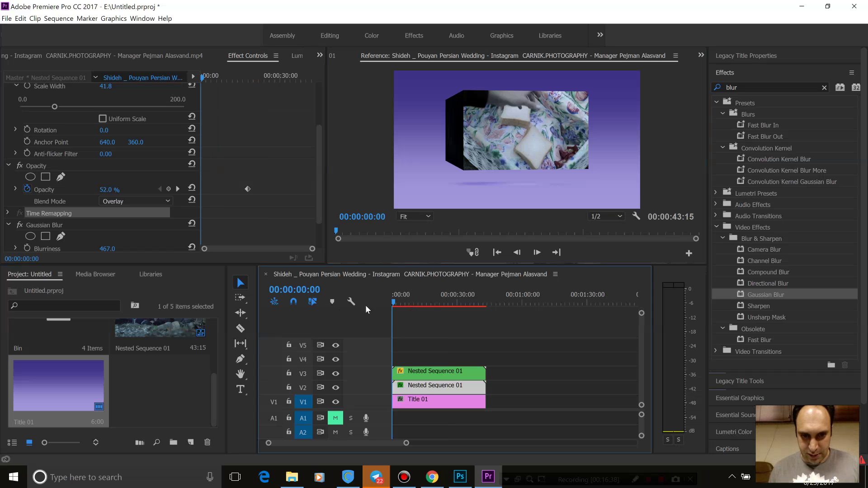
pyautogui.click(476, 305)
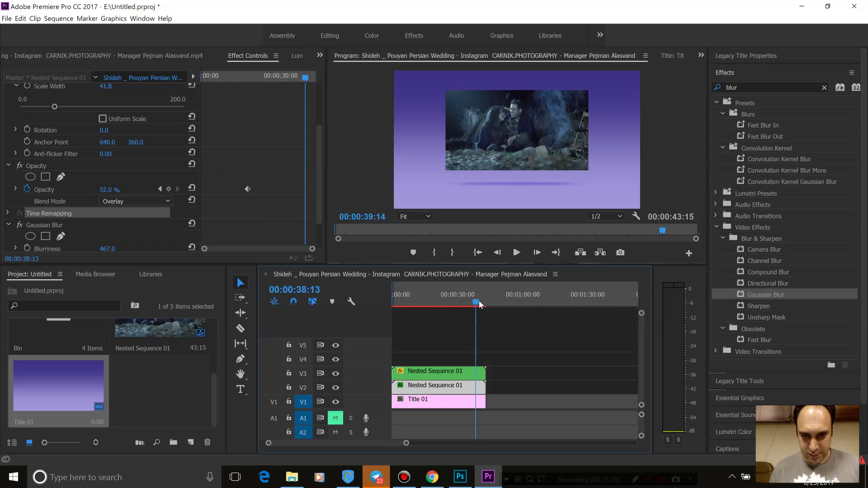
pyautogui.press('End')
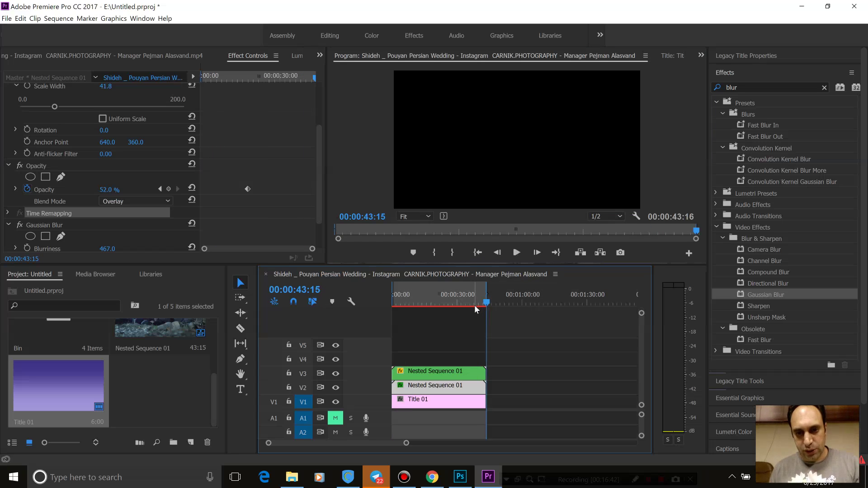
pyautogui.press('Return')
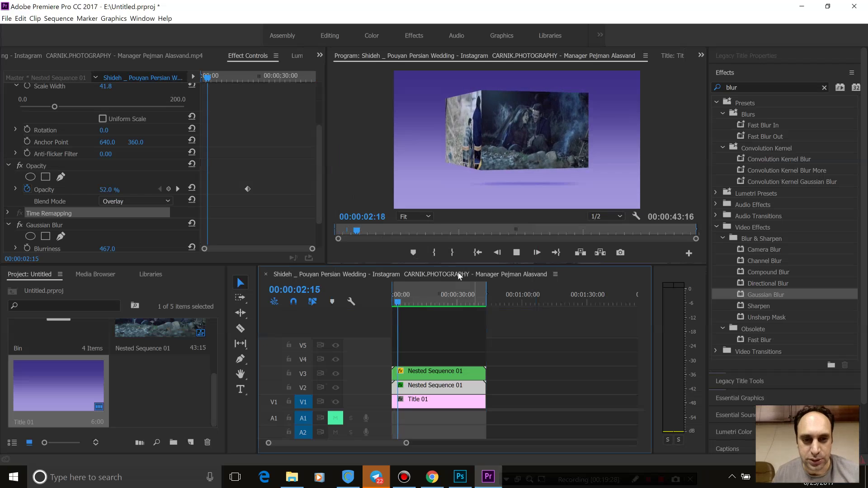
# Step: Play the finished shadowed cube full size from the start, then bring up the Bandicam recorder
pyautogui.press('`')
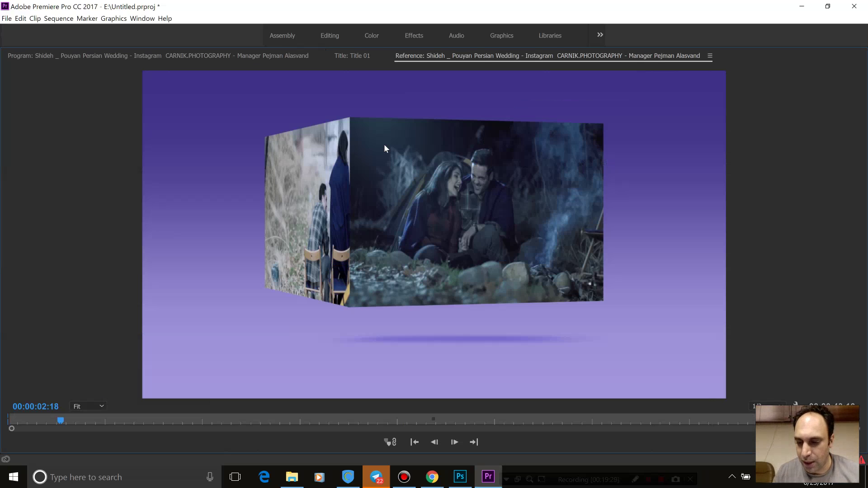
pyautogui.write('7')
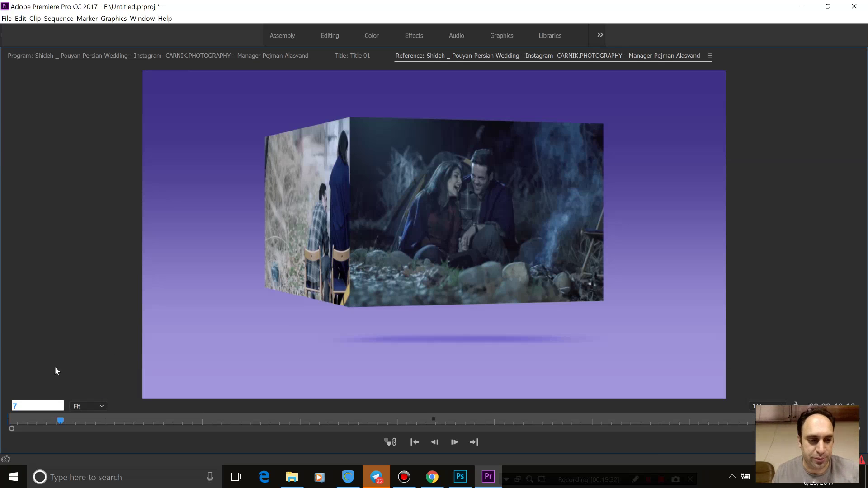
pyautogui.hotkey('shift', '4')
pyautogui.hotkey('shift', '4')
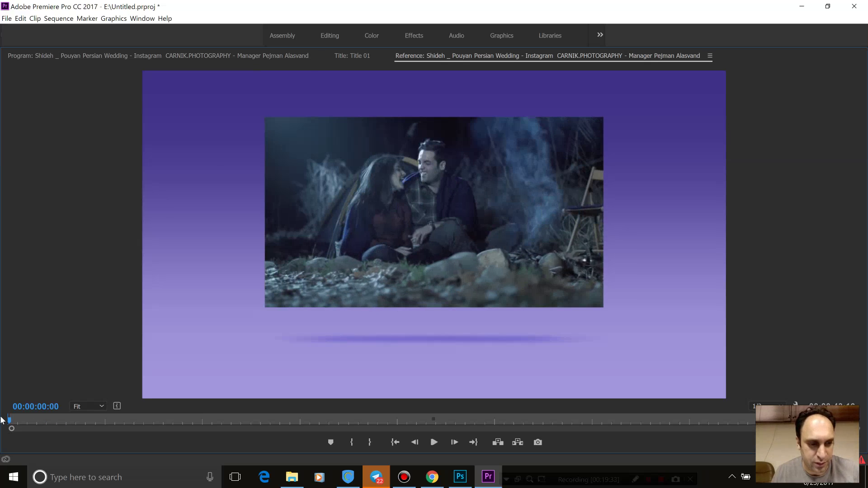
pyautogui.hotkey('shift', '4')
pyautogui.press('space')
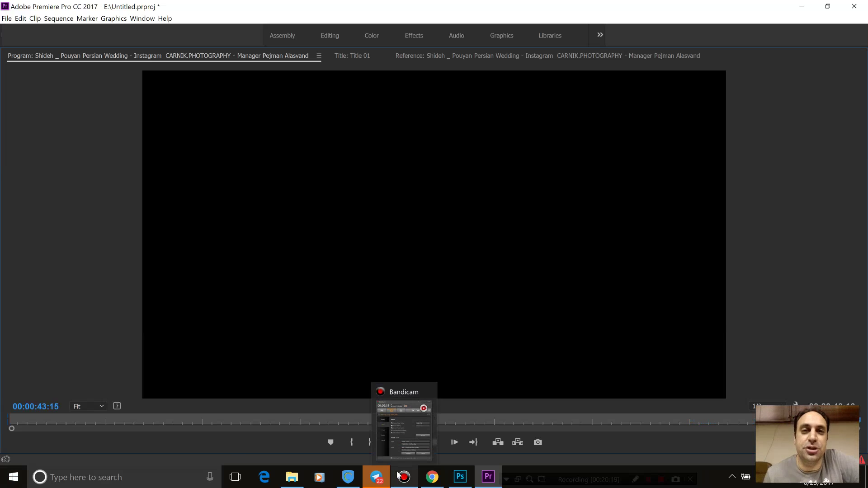
pyautogui.click(403, 476)
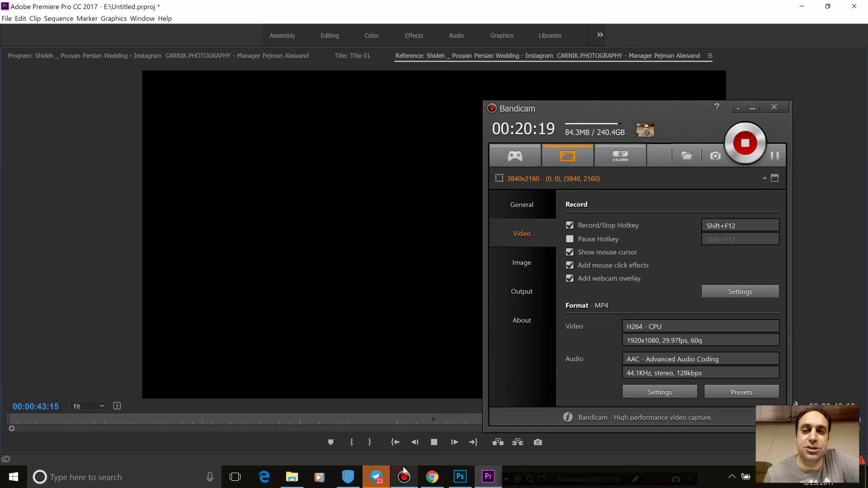